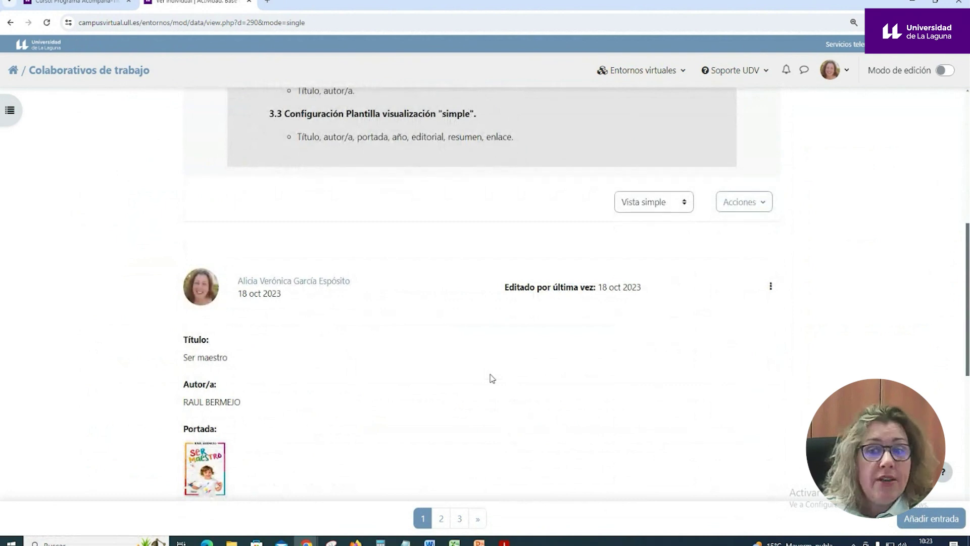
- Review the complete "Ser maestro" entry in the simple view, from its title to its link
scroll(444, 364, "down", 2)
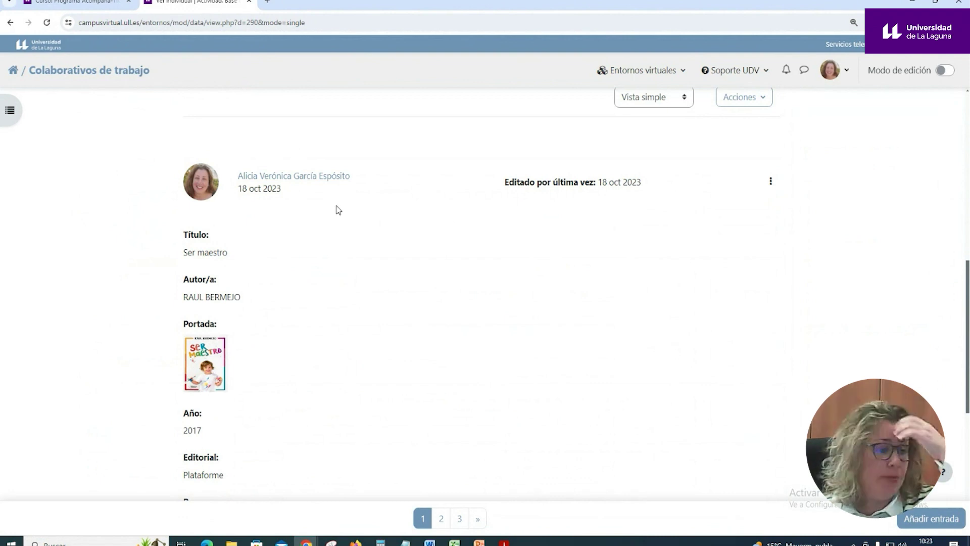
scroll(299, 260, "down", 2)
scroll(302, 260, "up", 1)
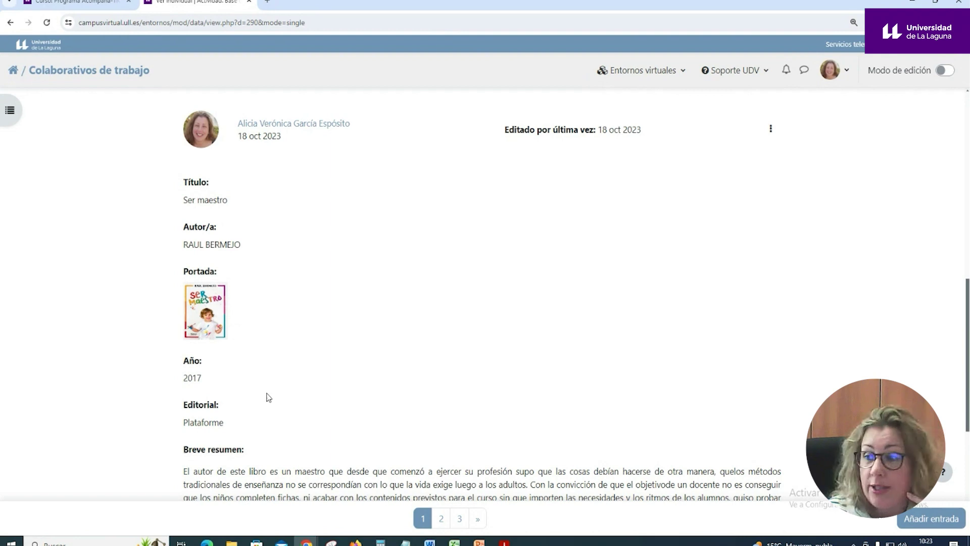
scroll(313, 376, "down", 4)
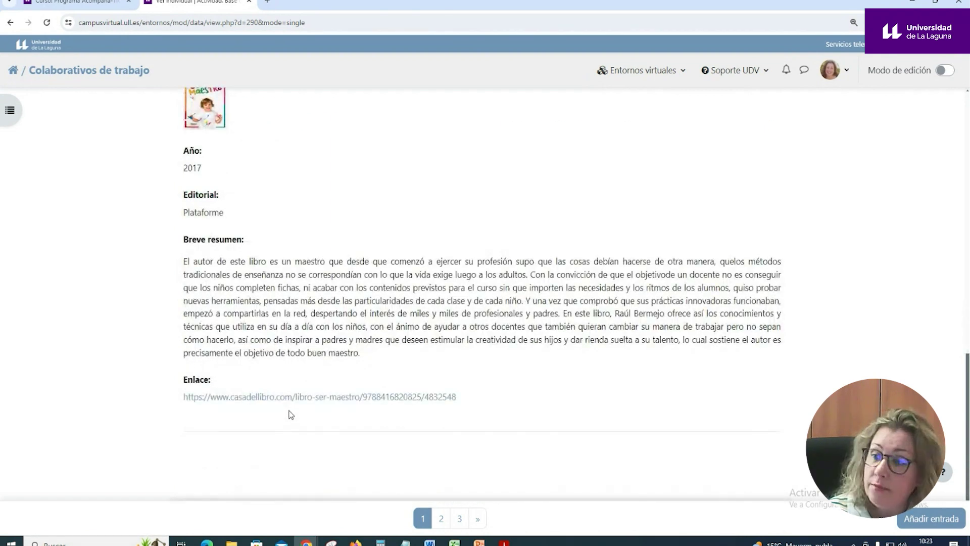
scroll(291, 412, "up", 8)
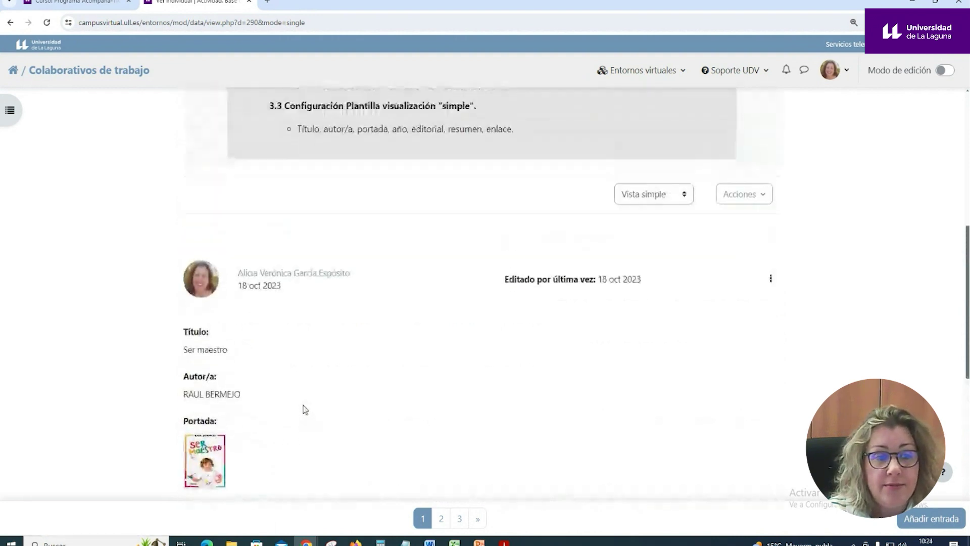
- Switch the database to Vista de listado and look through the title and author of each listed entry
left_click(668, 257)
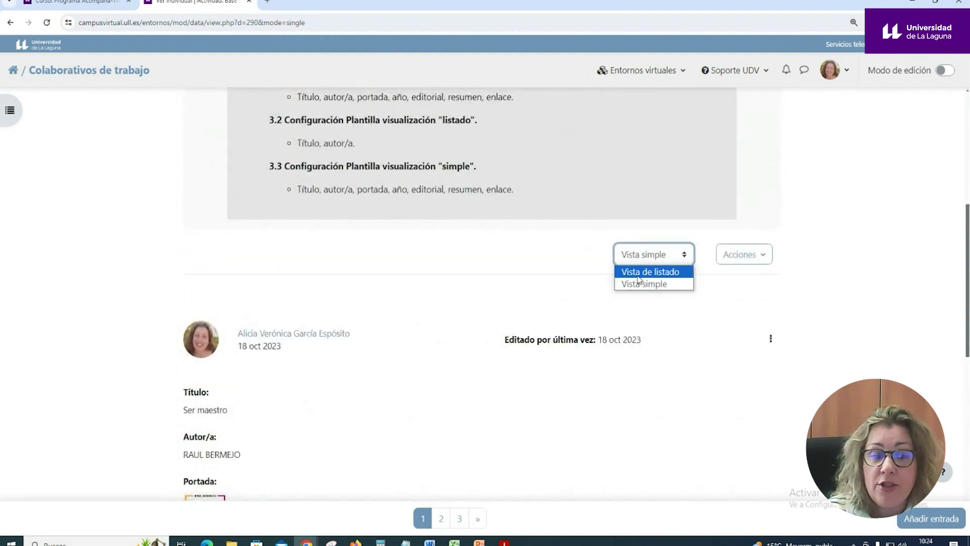
left_click(652, 272)
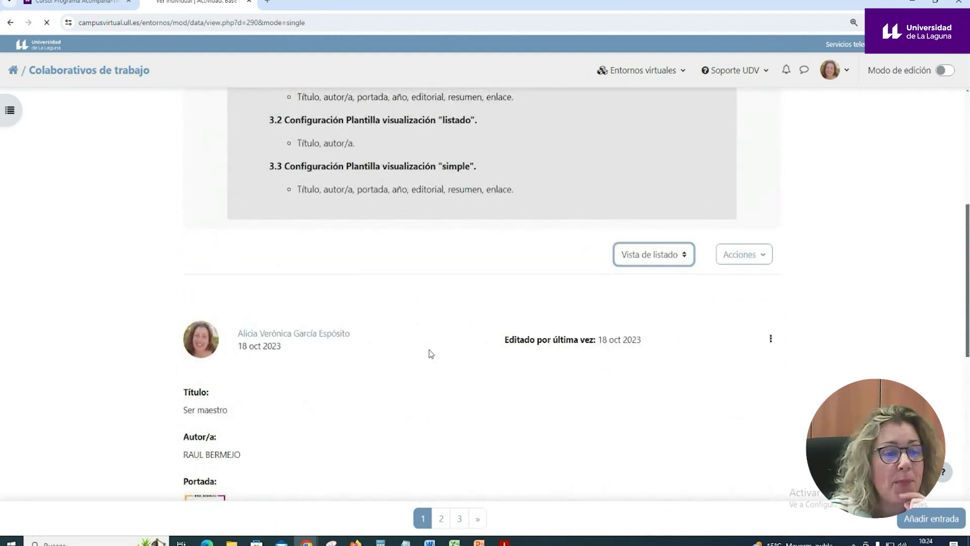
scroll(450, 338, "down", 8)
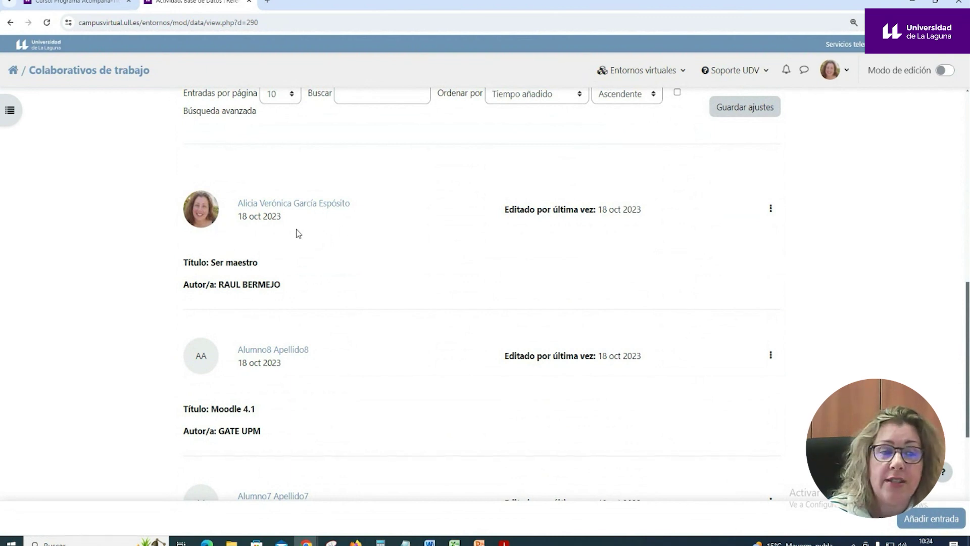
scroll(296, 231, "up", 1)
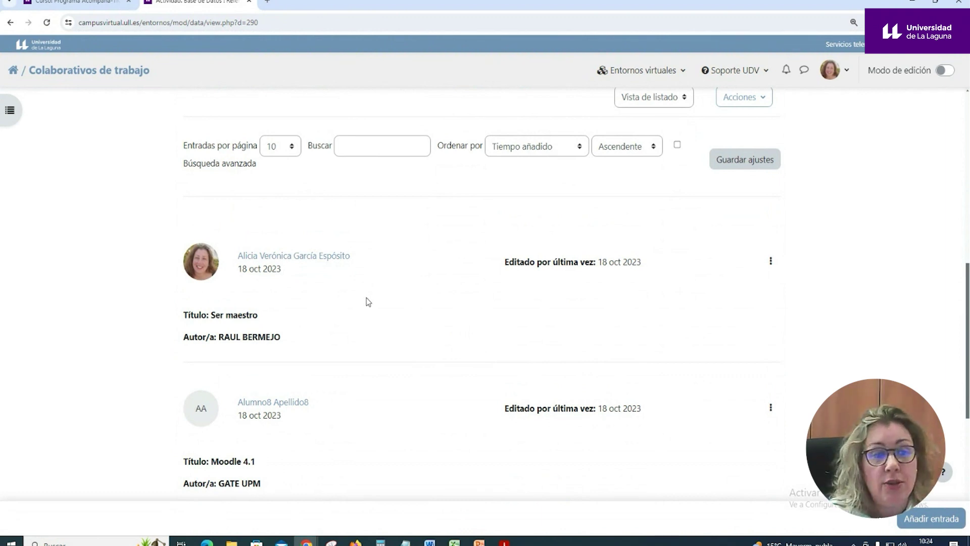
scroll(651, 118, "up", 1)
scroll(396, 279, "down", 3)
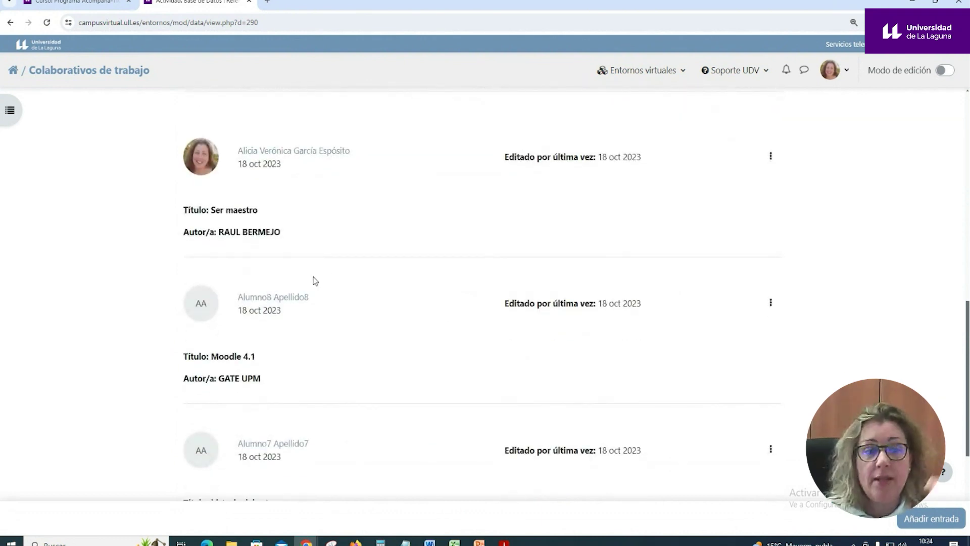
scroll(290, 308, "down", 3)
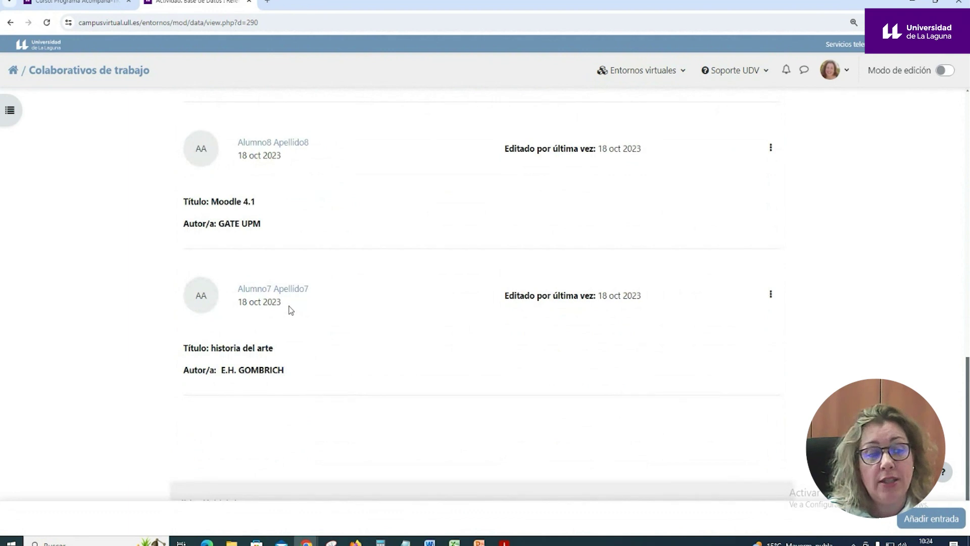
scroll(291, 310, "up", 4)
scroll(290, 310, "up", 2)
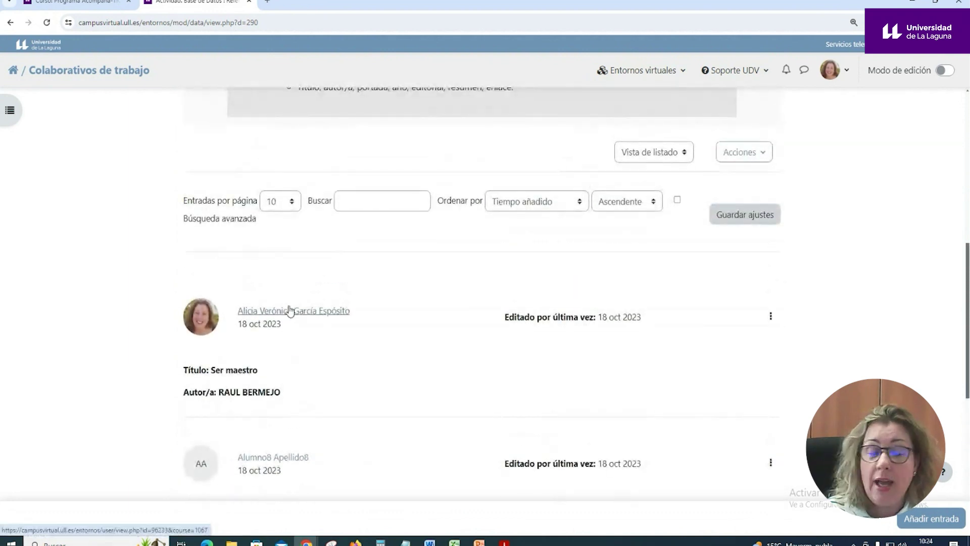
scroll(289, 310, "down", 2)
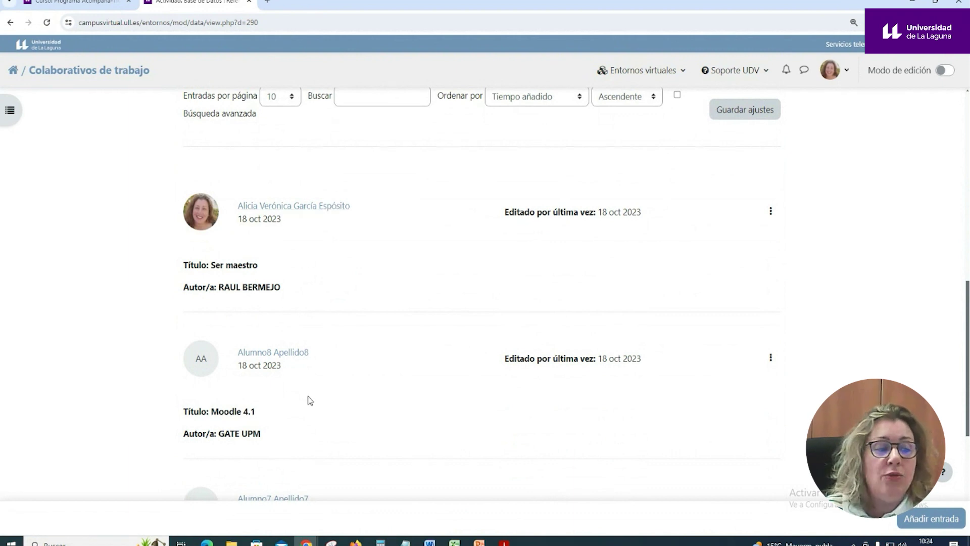
- Show the full details of the "Moodle 4.1" entry and read through its summary and link
left_click(771, 359)
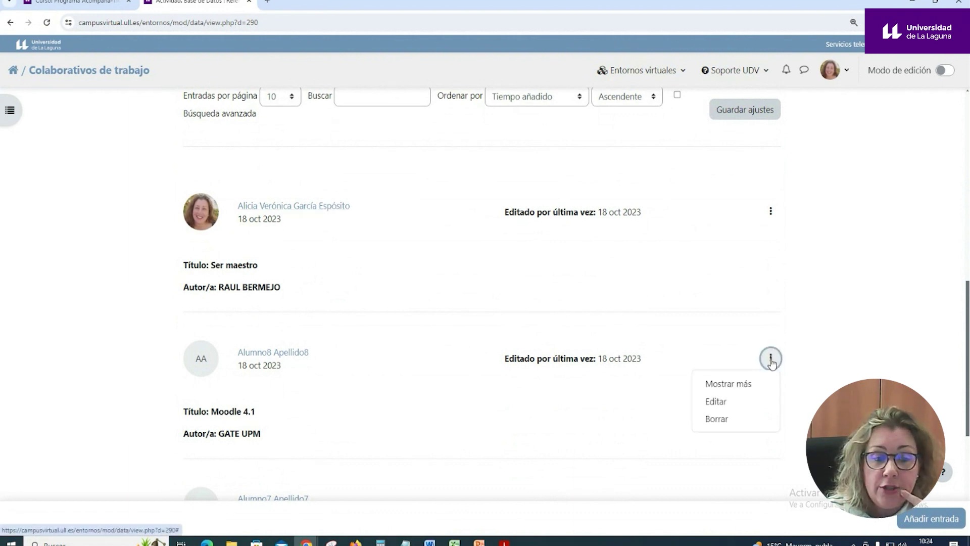
left_click(735, 388)
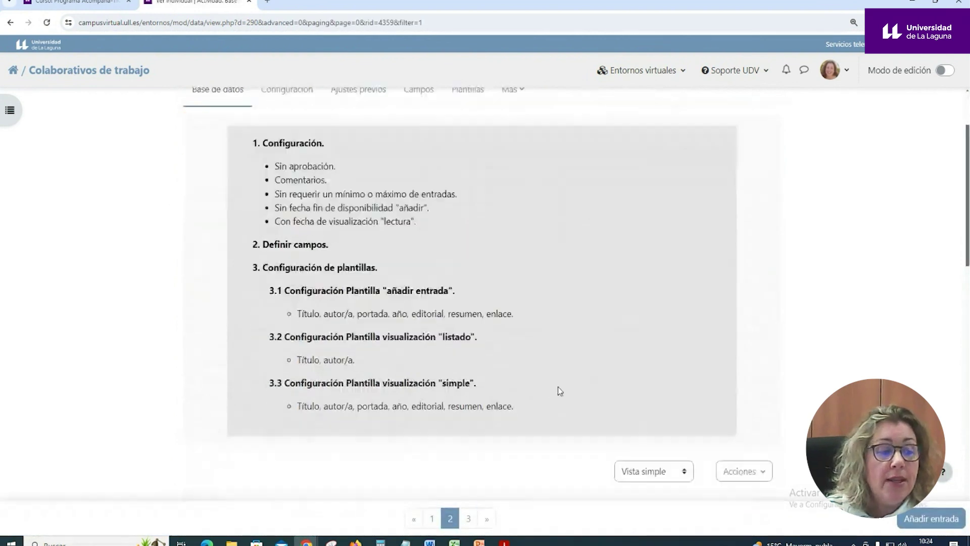
scroll(545, 365, "down", 2)
scroll(520, 353, "down", 4)
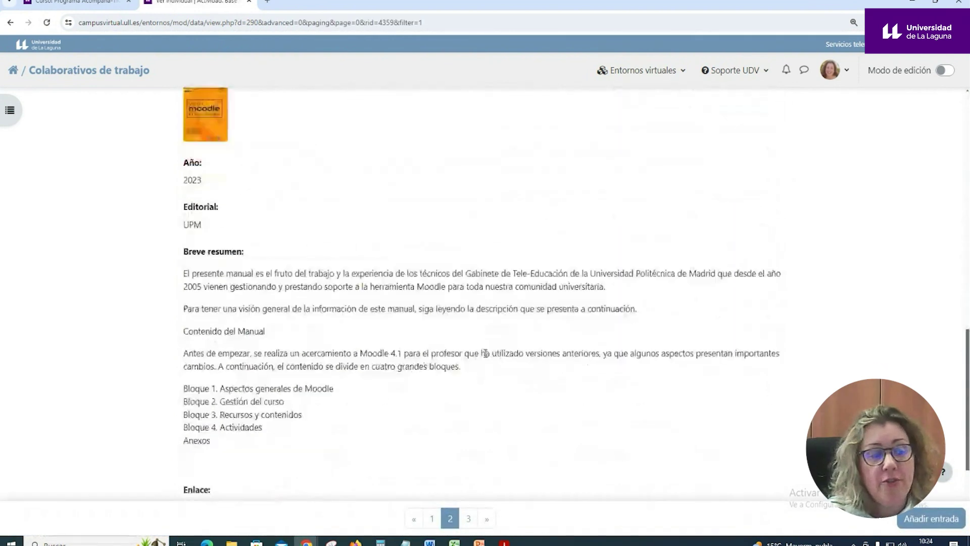
scroll(485, 357, "up", 8)
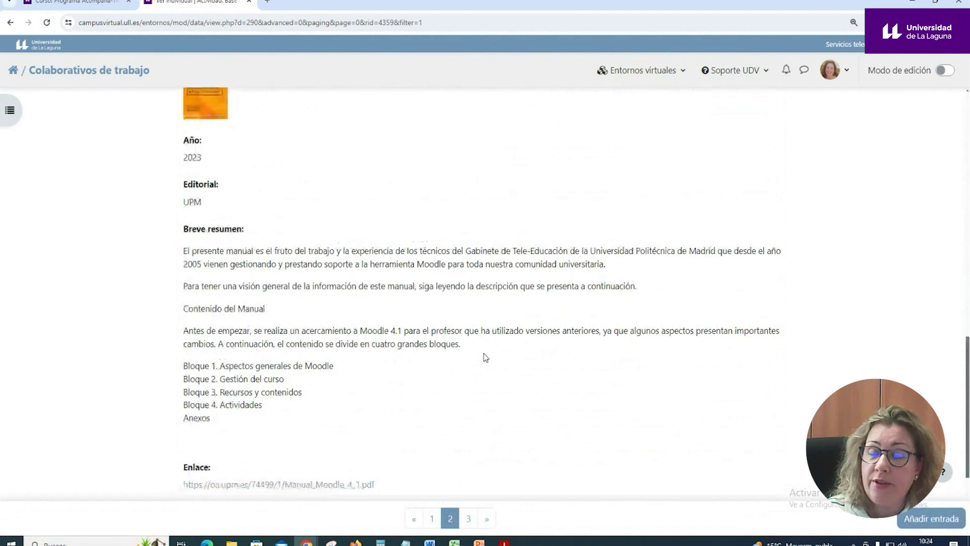
- Keep the display set to Vista simple and review all the fields of the "Moodle 4.1" entry again
left_click(648, 255)
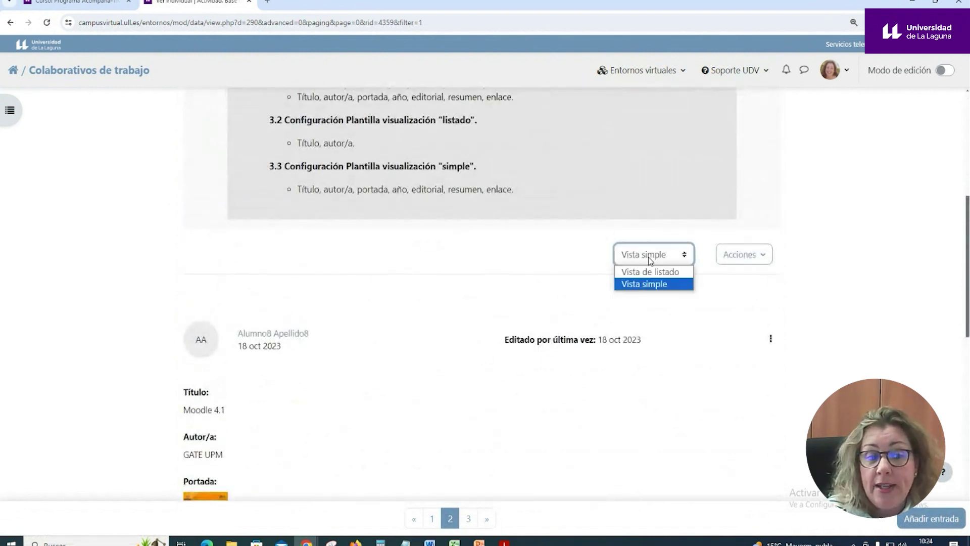
left_click(649, 284)
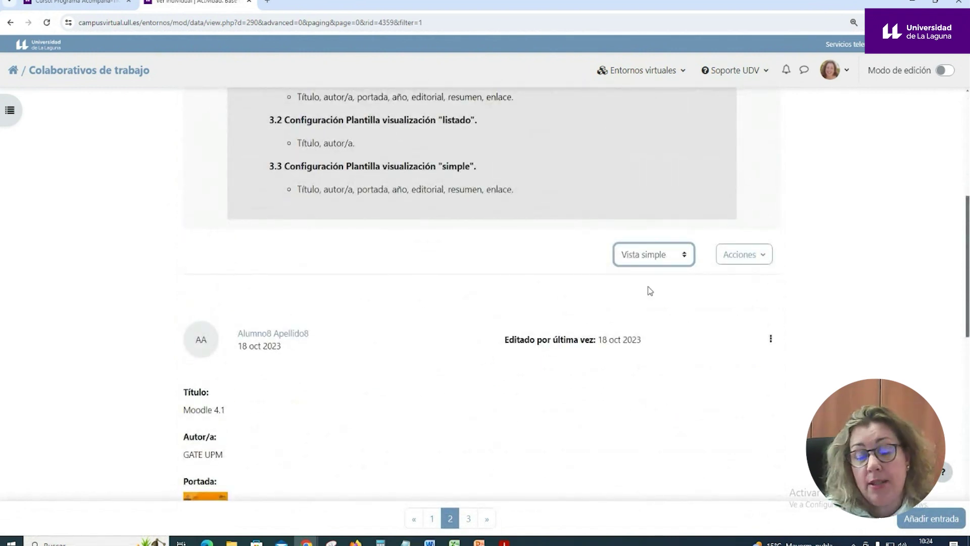
scroll(555, 336, "down", 4)
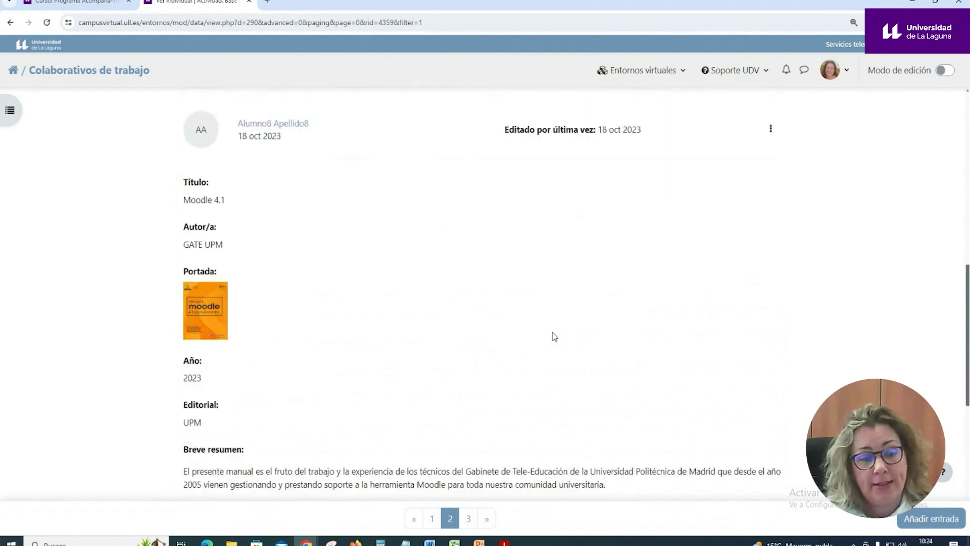
scroll(555, 336, "down", 6)
scroll(563, 351, "up", 10)
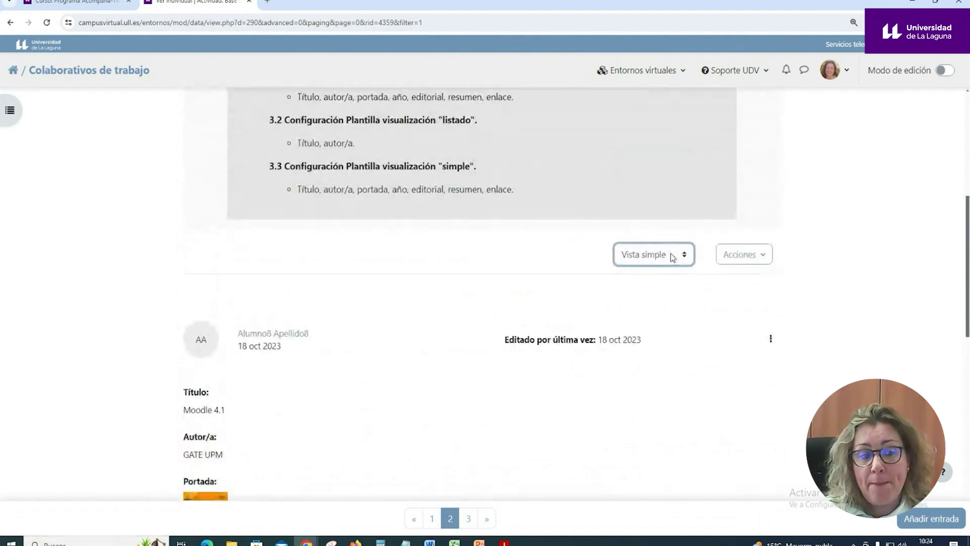
- Return the database to Vista de listado and check how the entries are summarised
left_click(673, 255)
left_click(646, 273)
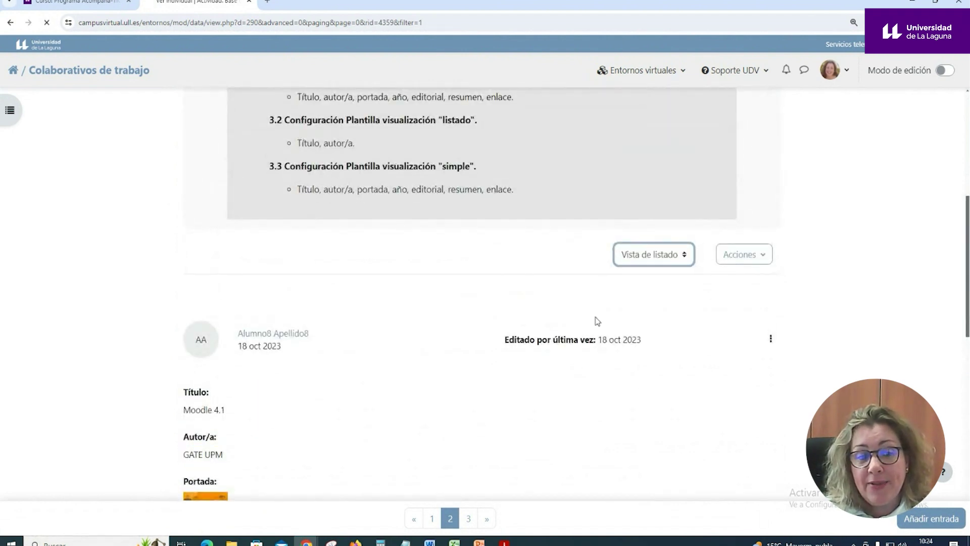
scroll(501, 400, "down", 8)
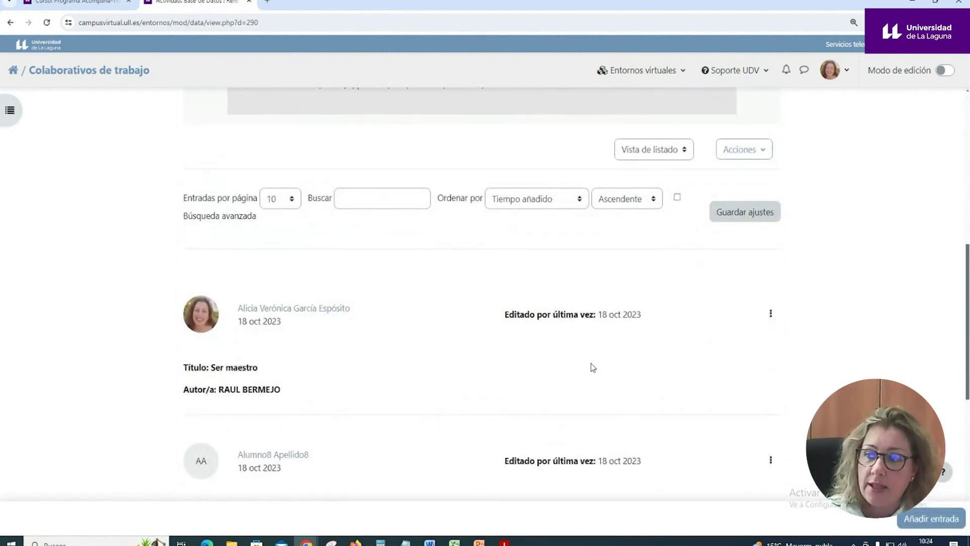
scroll(593, 367, "up", 2)
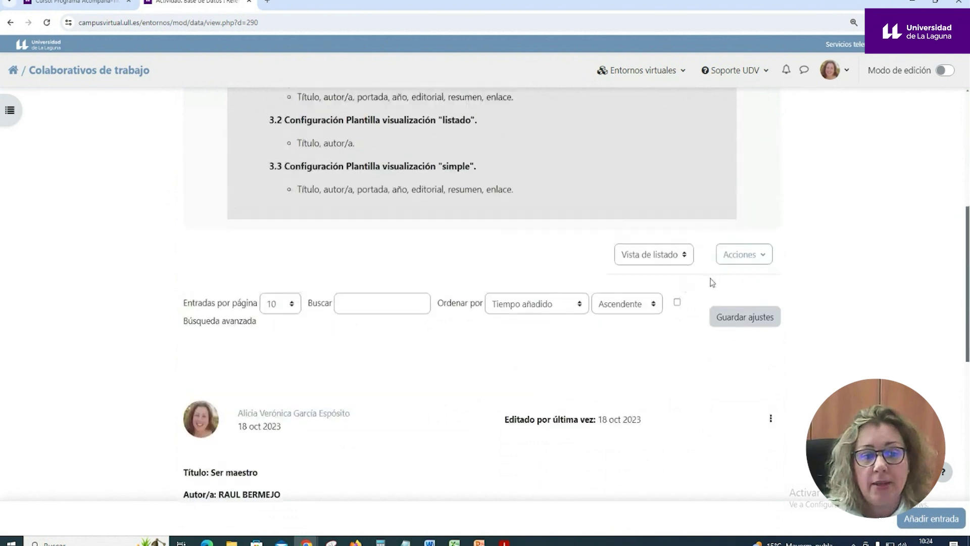
- Change the display to Vista simple and look over the first entry's full record
left_click(688, 255)
left_click(671, 286)
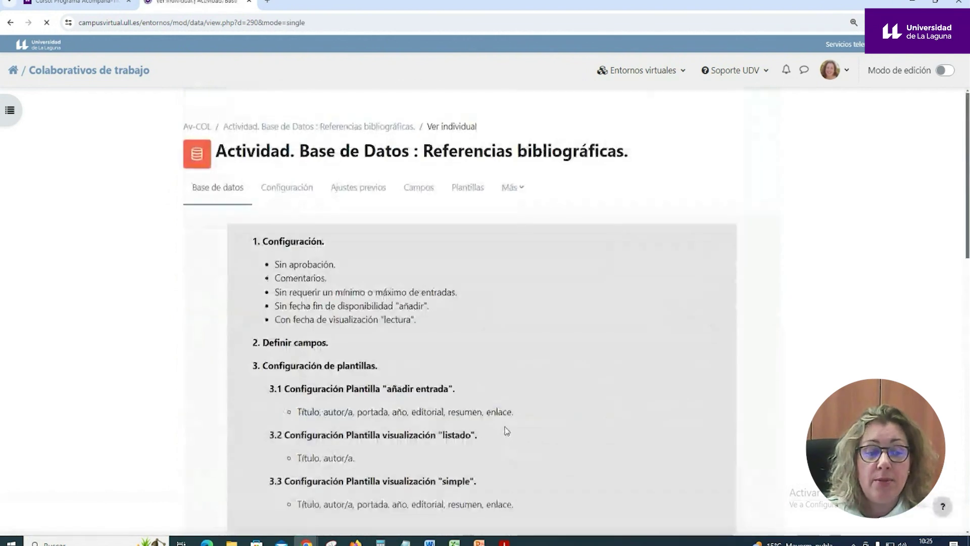
scroll(507, 429, "down", 10)
scroll(510, 425, "down", 4)
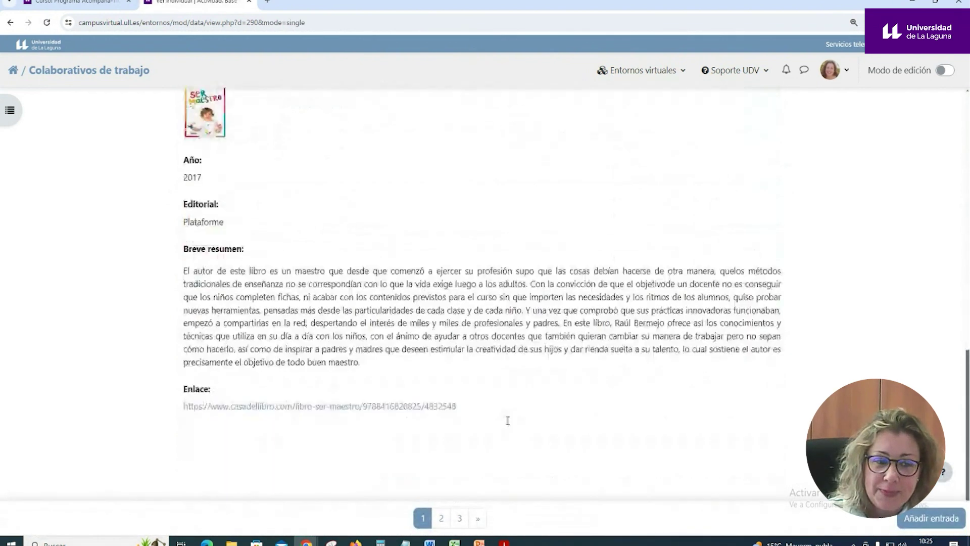
scroll(509, 424, "up", 7)
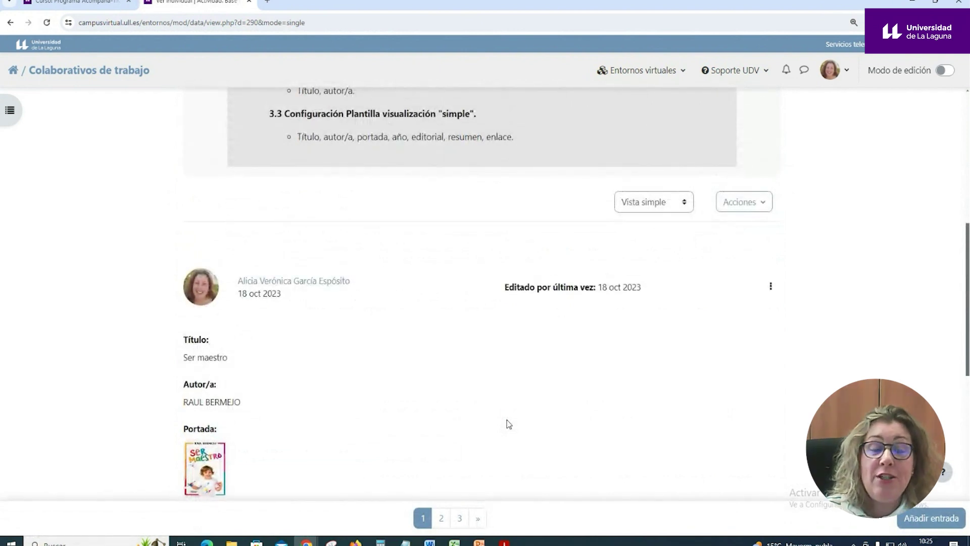
scroll(509, 424, "up", 2)
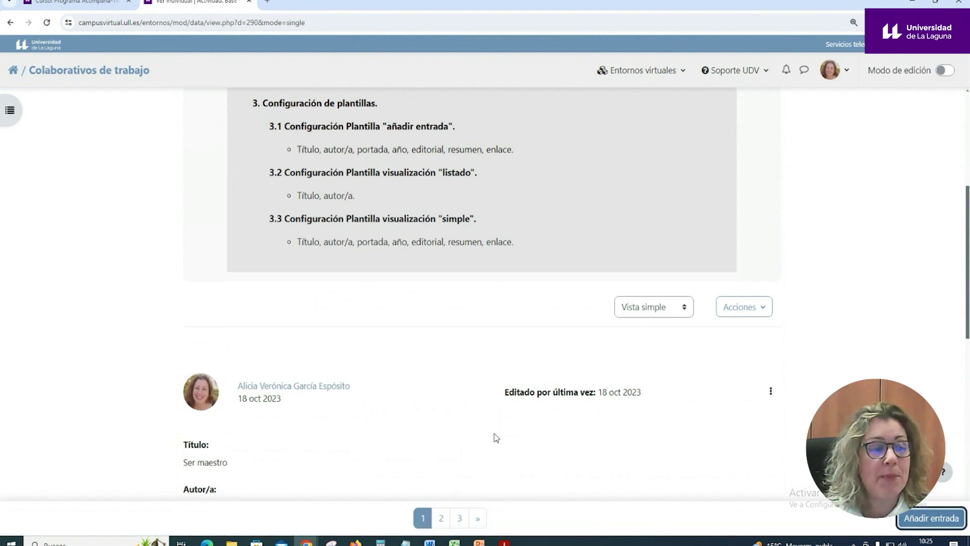
- Start a new entry in the bibliographic references database and look over its blank form
left_click(922, 515)
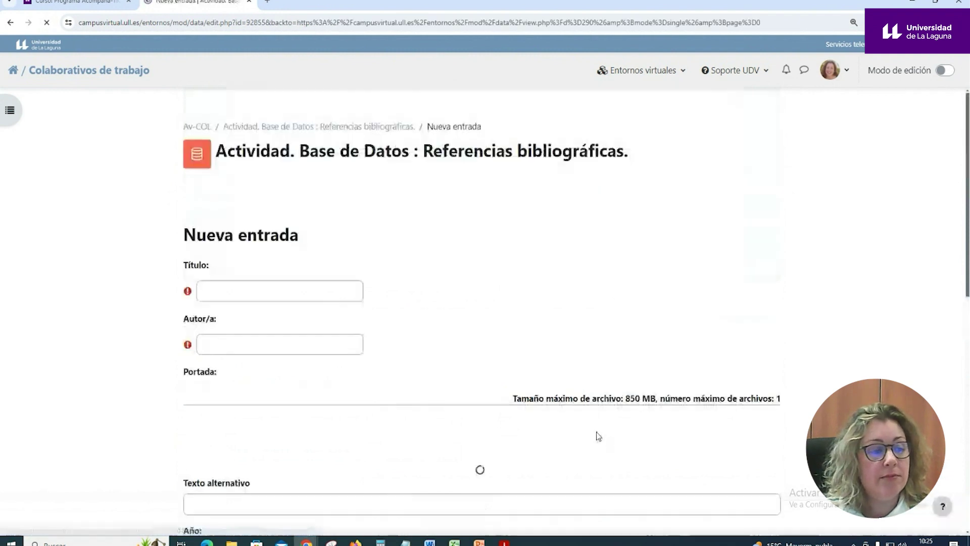
scroll(496, 323, "down", 2)
scroll(497, 321, "down", 5)
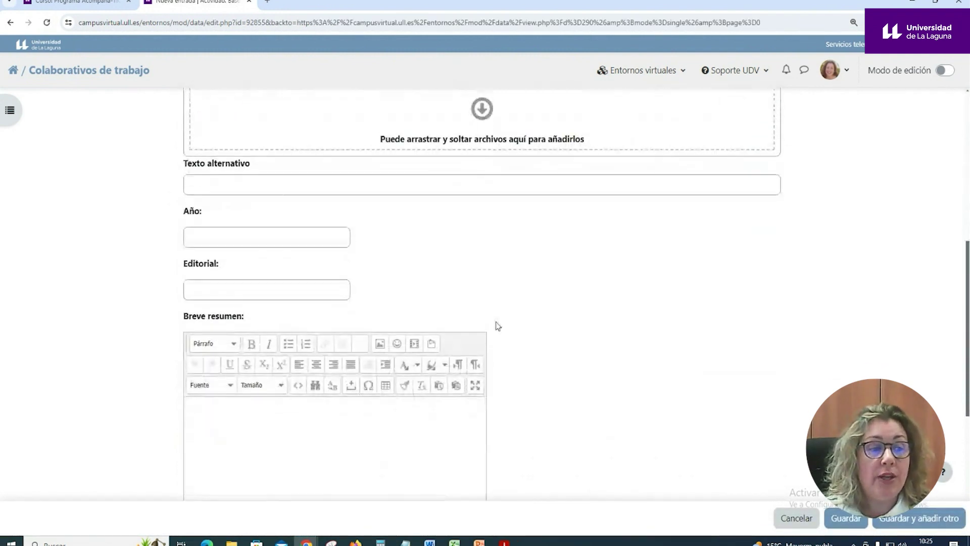
scroll(498, 323, "up", 5)
scroll(497, 326, "up", 1)
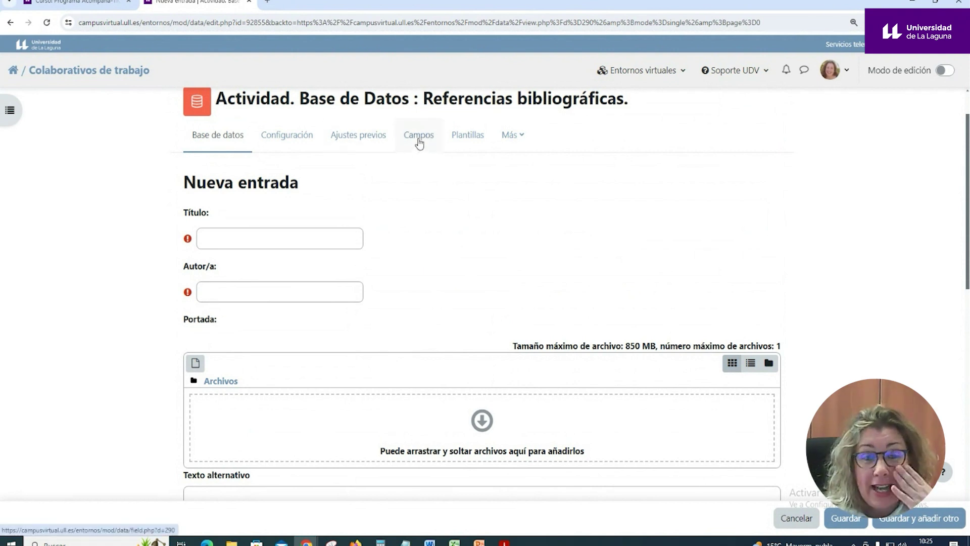
- Examine the blank new-entry form's fields, from the required Título and Autor/a through Portada, Año, Editorial and Breve resumen to Enlace
scroll(424, 197, "down", 1)
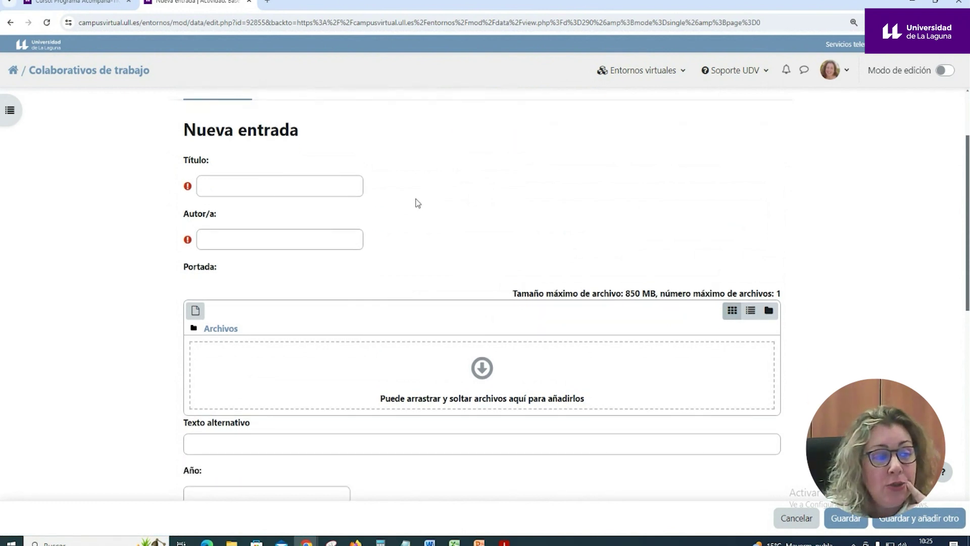
scroll(417, 202, "up", 1)
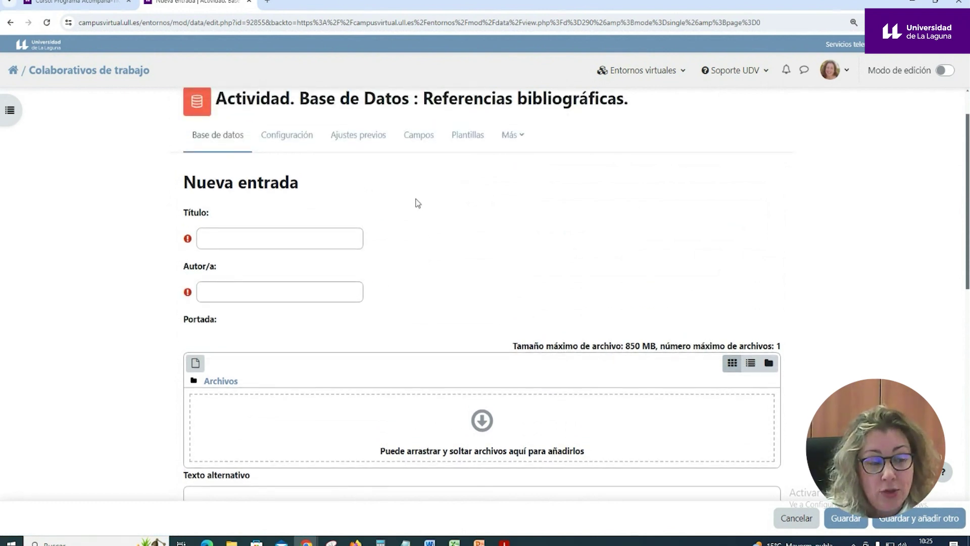
left_click(214, 240)
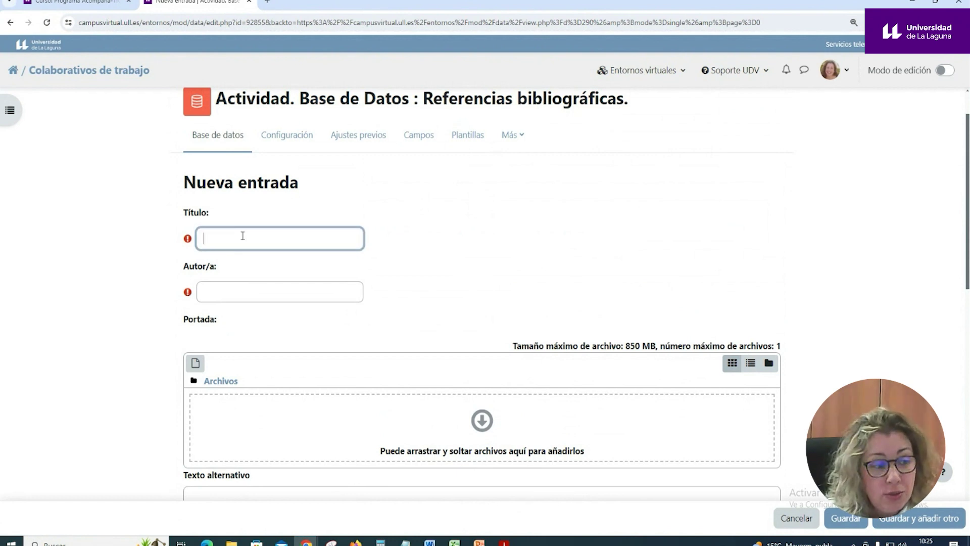
left_click(217, 286)
scroll(315, 338, "down", 3)
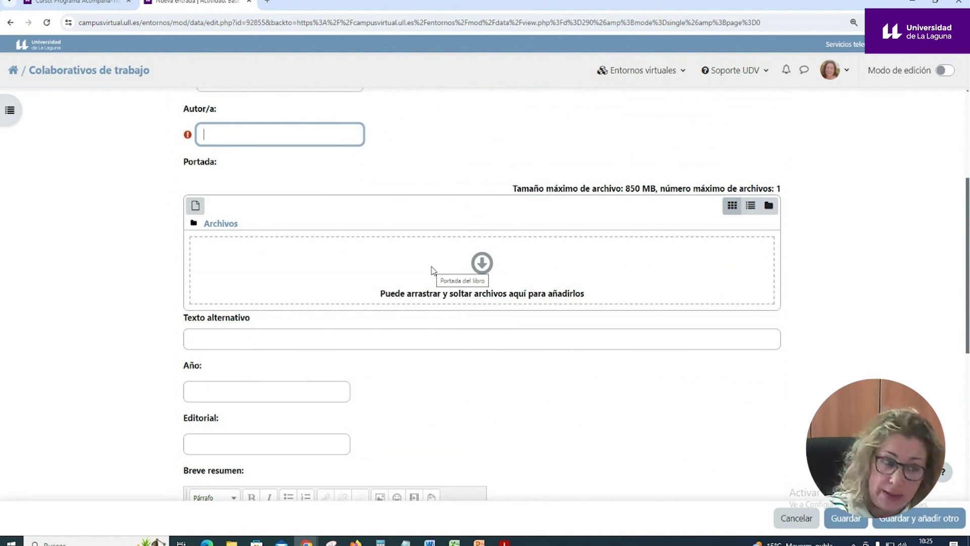
scroll(431, 269, "down", 2)
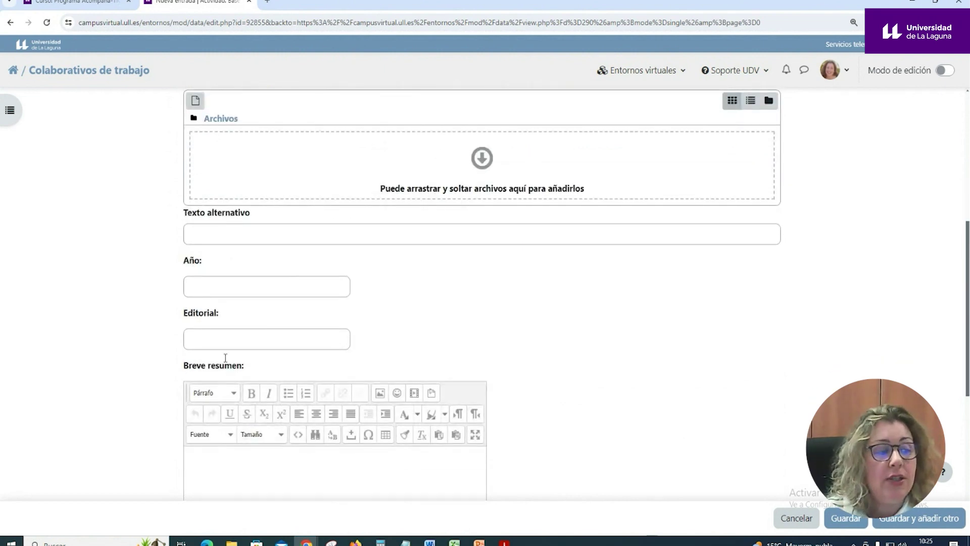
scroll(231, 345, "down", 3)
scroll(265, 364, "down", 2)
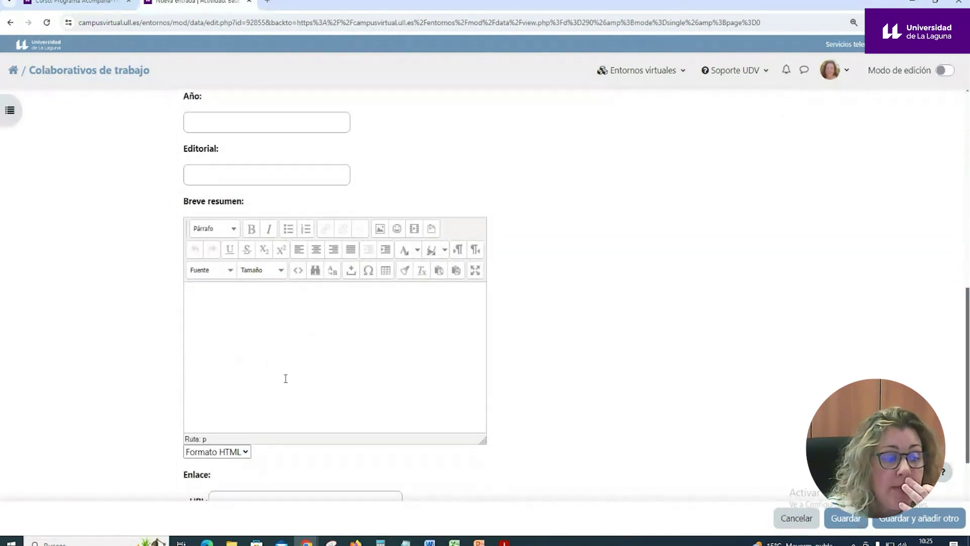
scroll(646, 350, "up", 2)
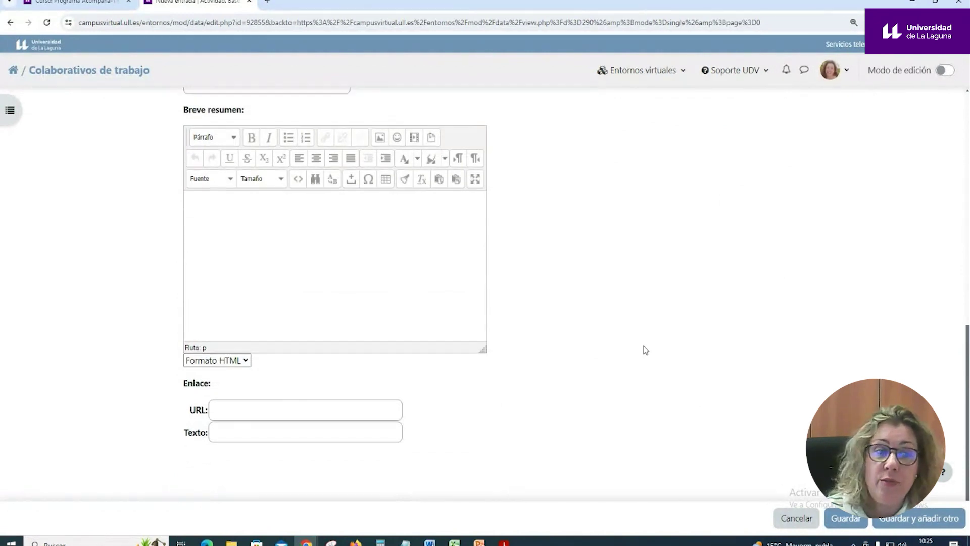
scroll(646, 351, "up", 10)
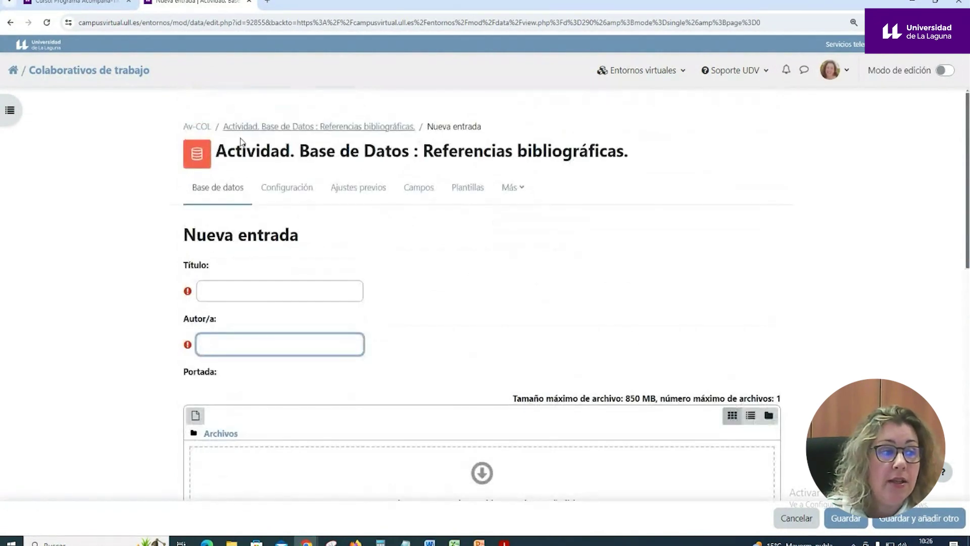
- Leave the entry form for the database's main page and show the first entry in Vista simple
left_click(211, 196)
scroll(455, 293, "down", 8)
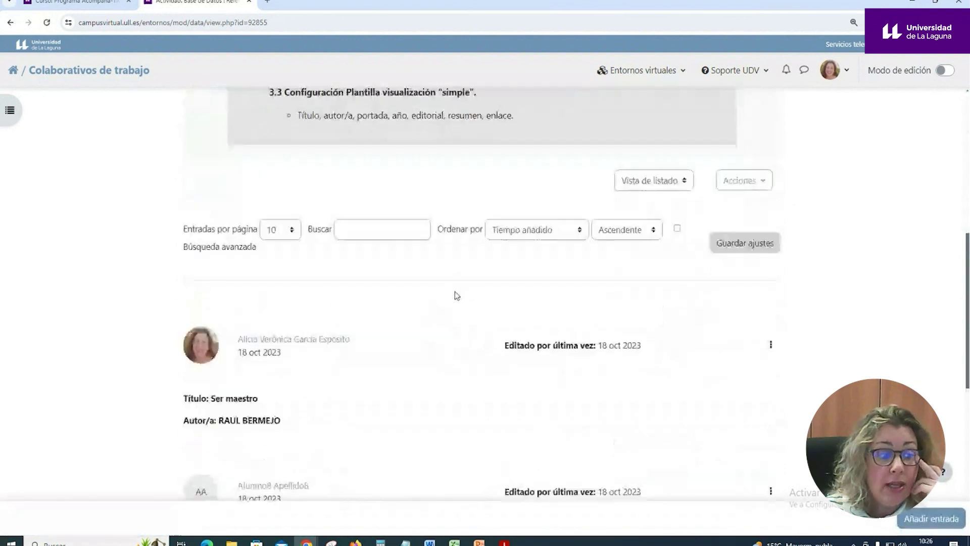
left_click(657, 150)
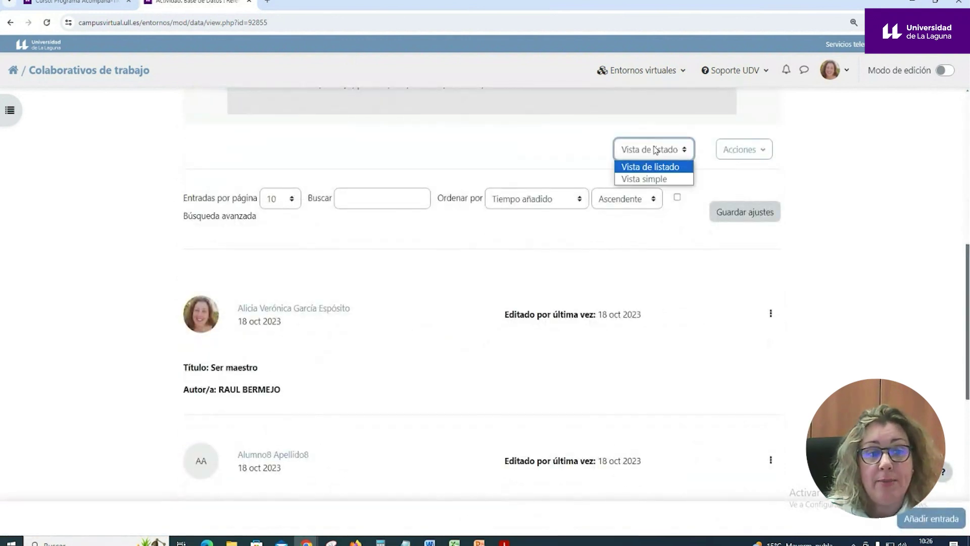
left_click(656, 180)
scroll(434, 303, "down", 10)
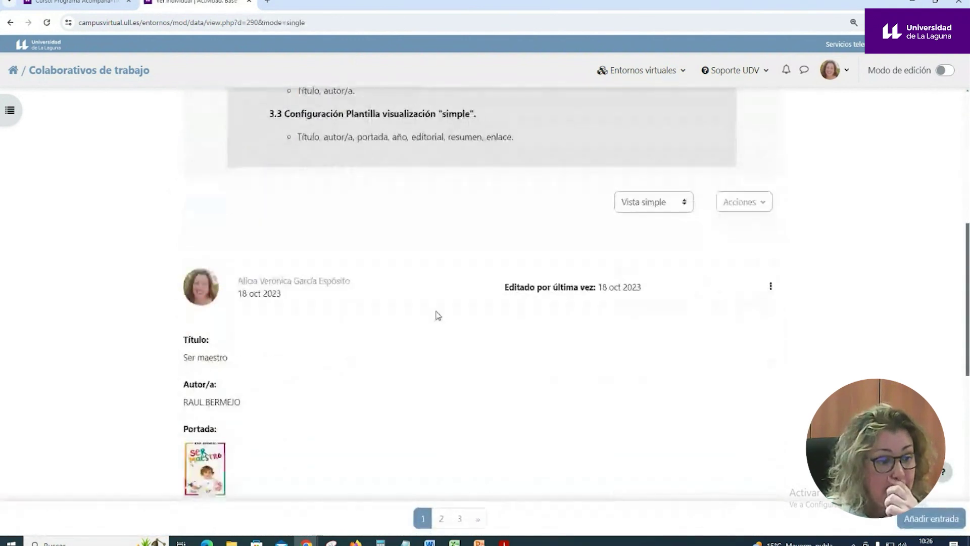
scroll(438, 316, "down", 3)
- Review the configuration outline in the activity description, highlighting part of the "Comentarios" item and clearing the selection
scroll(439, 315, "up", 10)
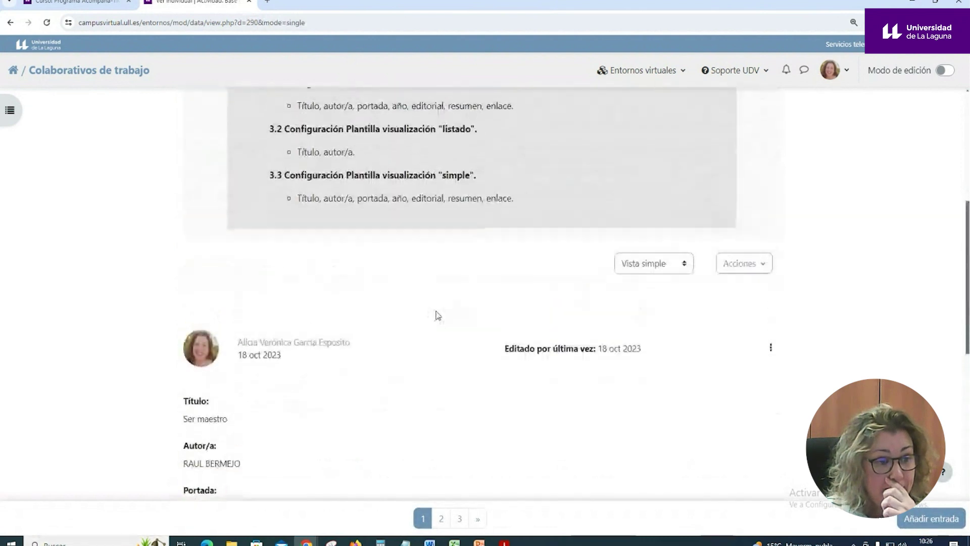
scroll(438, 316, "up", 3)
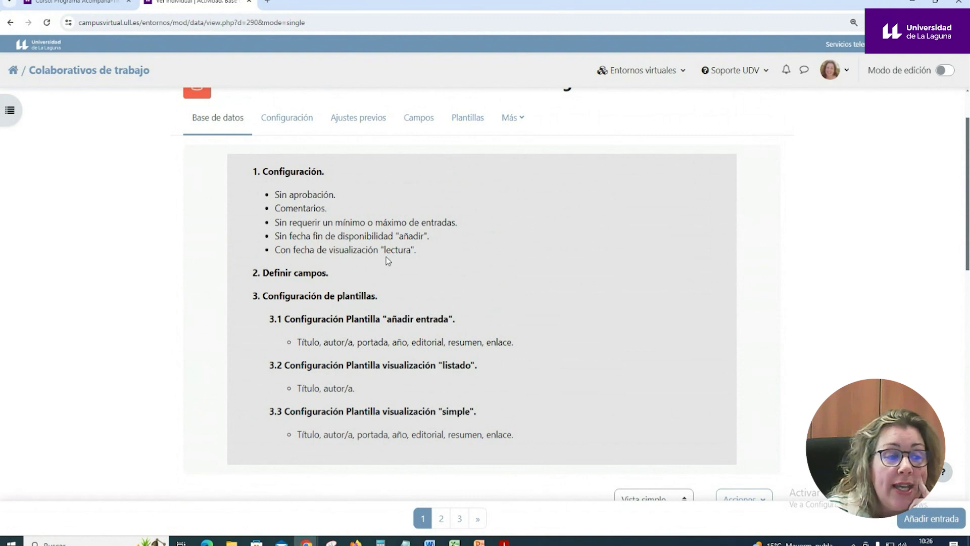
scroll(425, 274, "down", 1)
scroll(425, 268, "up", 2)
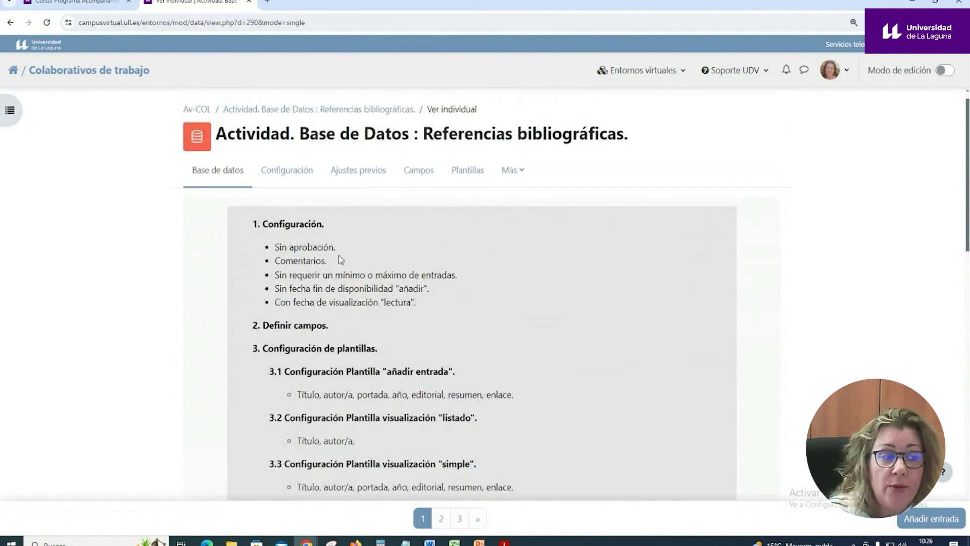
left_click_drag(299, 261, 333, 268)
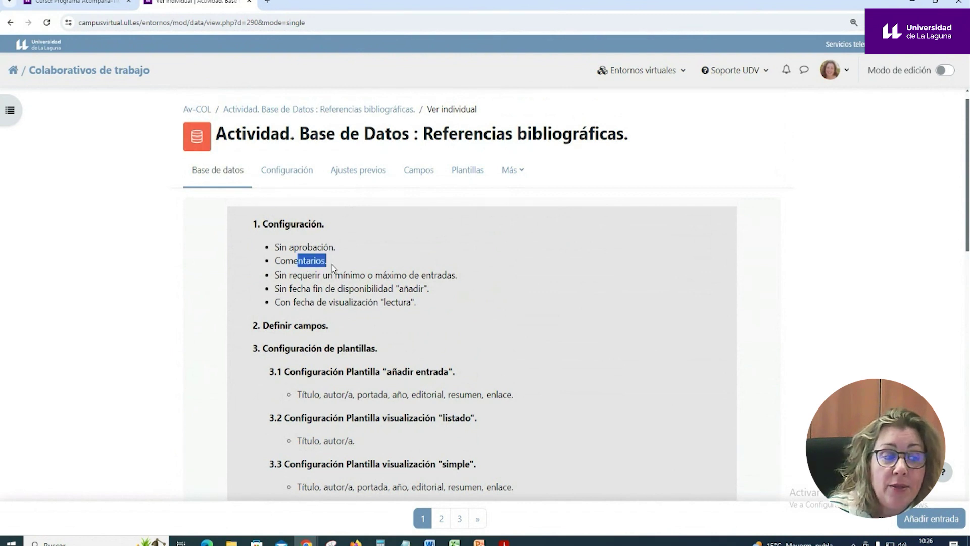
left_click(496, 282)
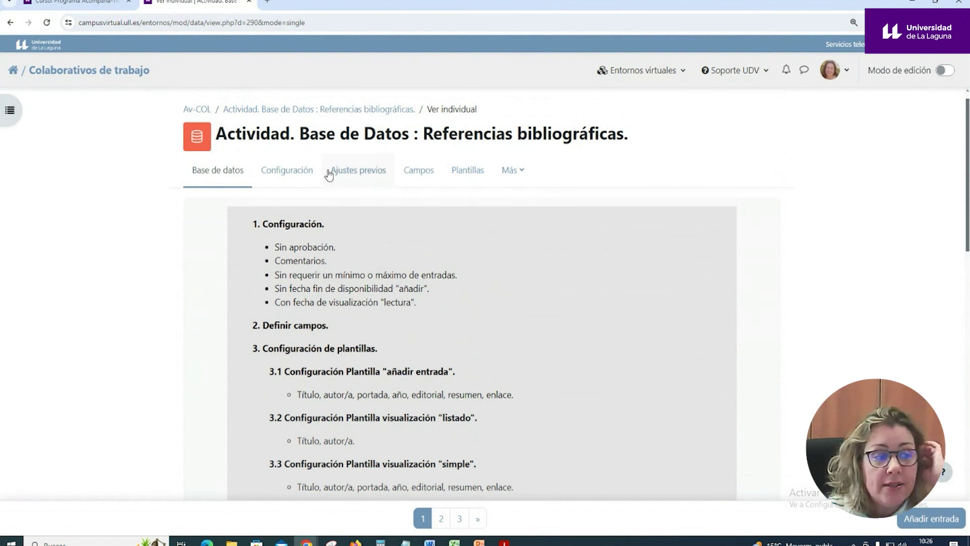
- Open the database activity's settings and expand the Entradas and Disponibilidad sections to review their options
left_click(299, 170)
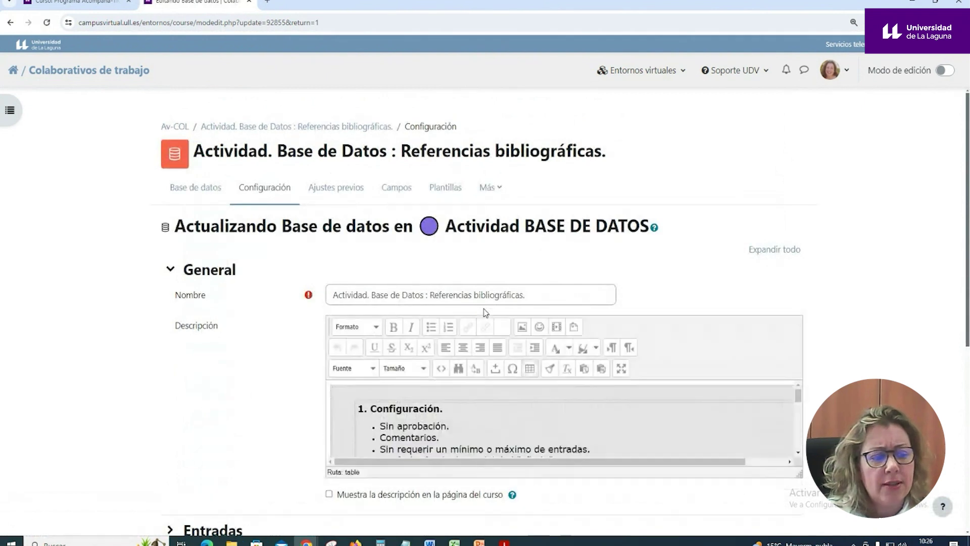
scroll(483, 311, "down", 4)
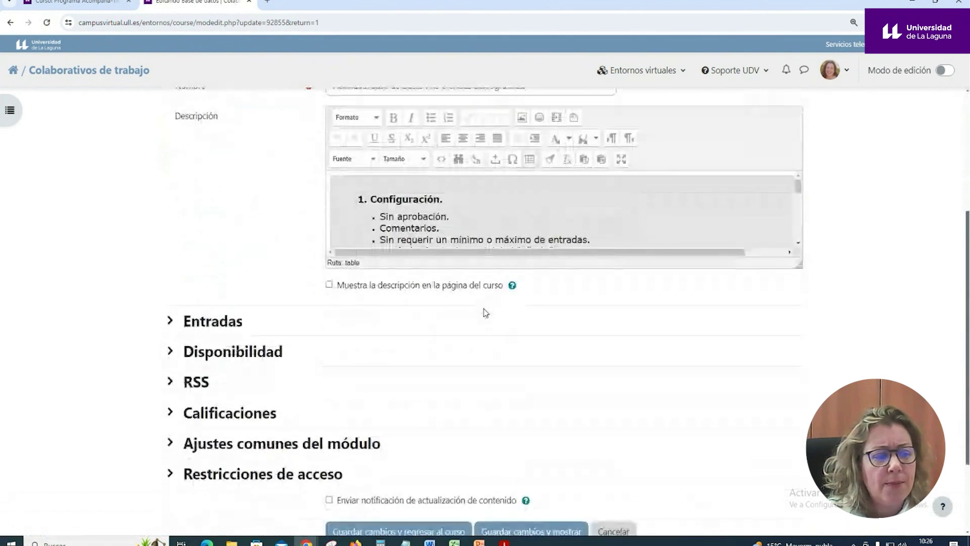
left_click(219, 326)
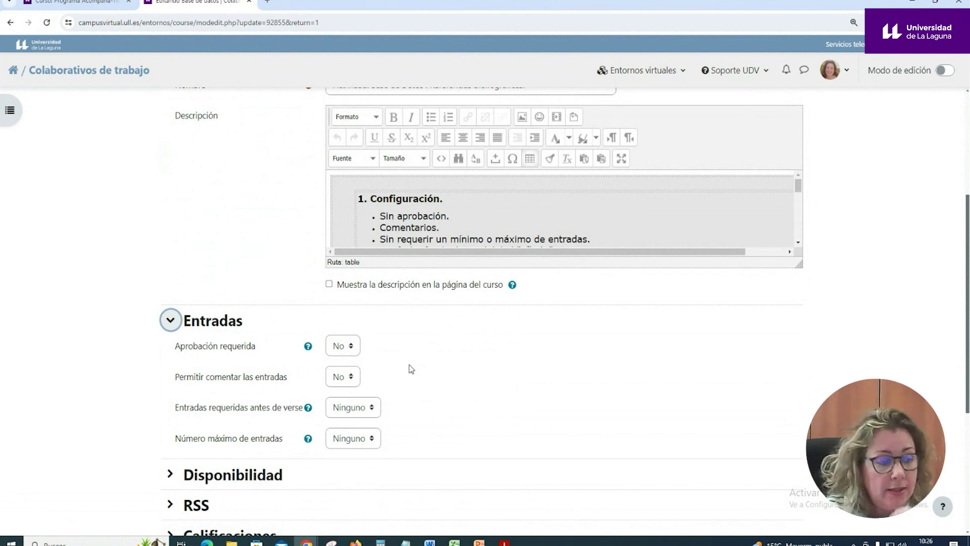
scroll(410, 369, "down", 4)
left_click(239, 268)
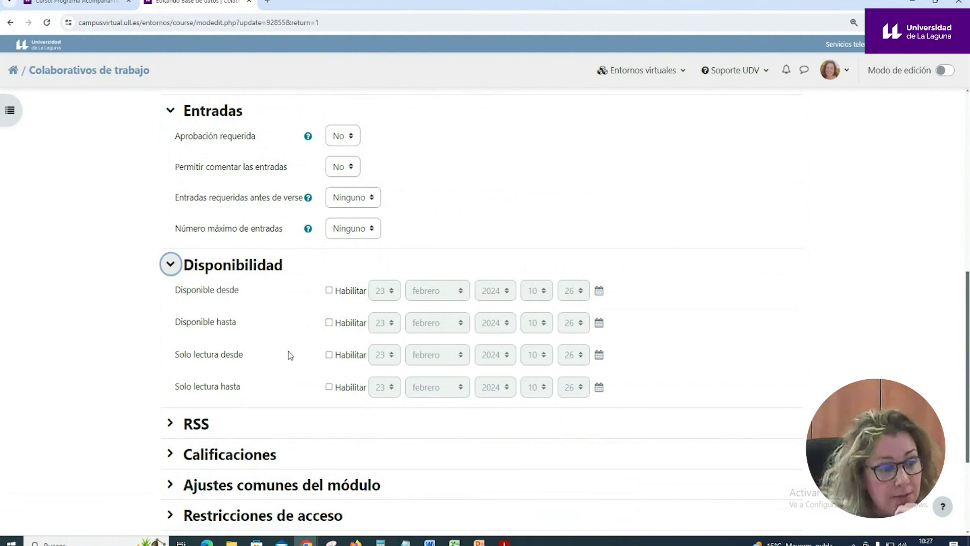
- Return to the database's main page and highlight the "Definir campos" item in the description outline
scroll(289, 354, "up", 8)
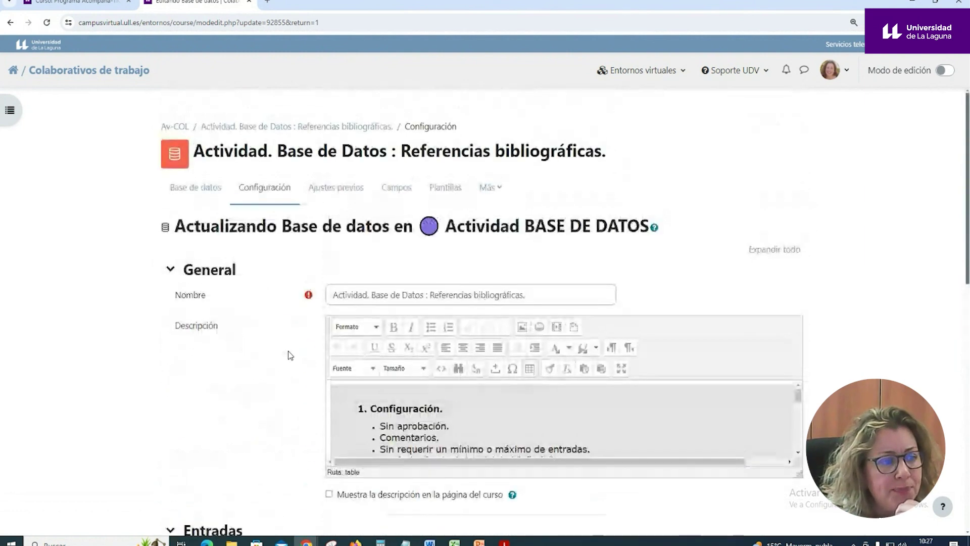
left_click(202, 189)
scroll(675, 261, "down", 4)
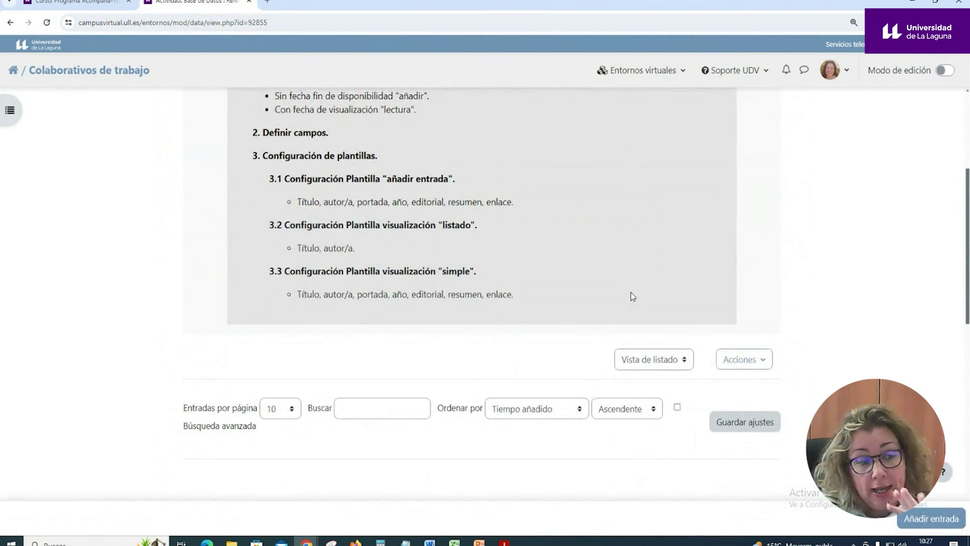
scroll(633, 297, "up", 2)
scroll(632, 296, "up", 3)
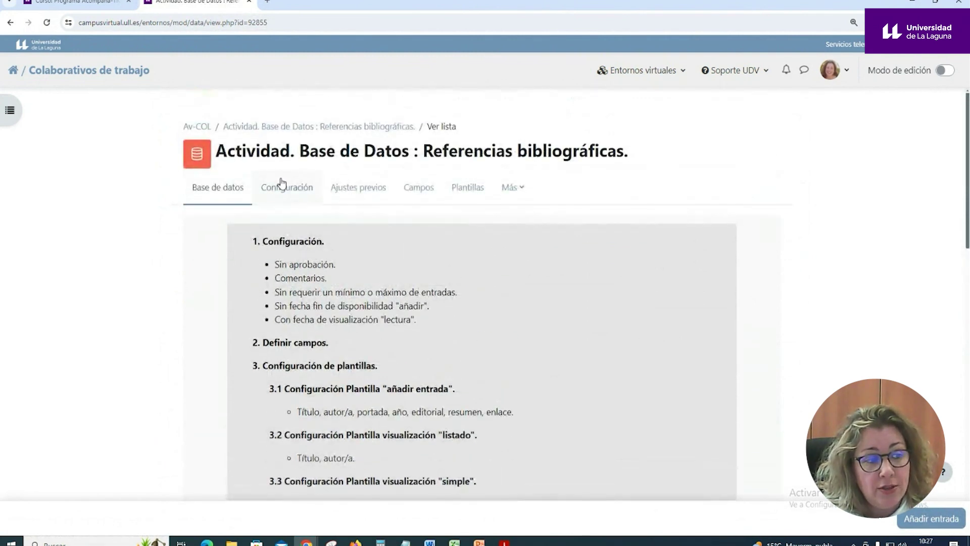
left_click_drag(267, 345, 348, 348)
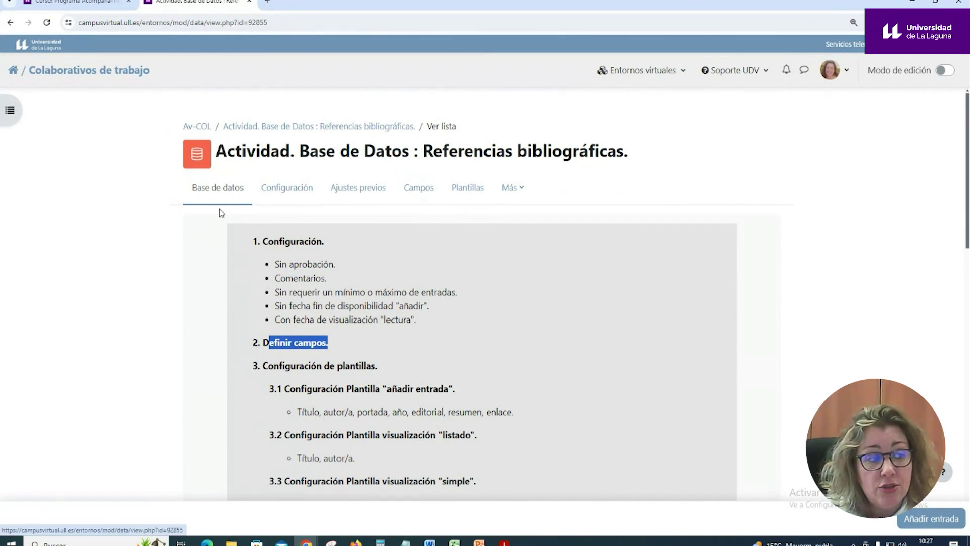
- Open the database's field management page and review its fields and the field types available for creation, without adding one
left_click(421, 191)
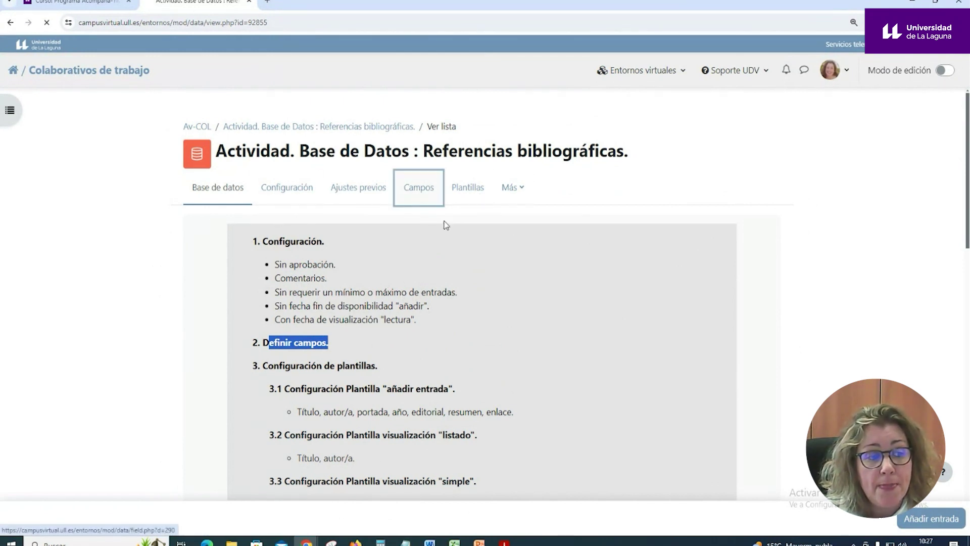
scroll(518, 305, "down", 2)
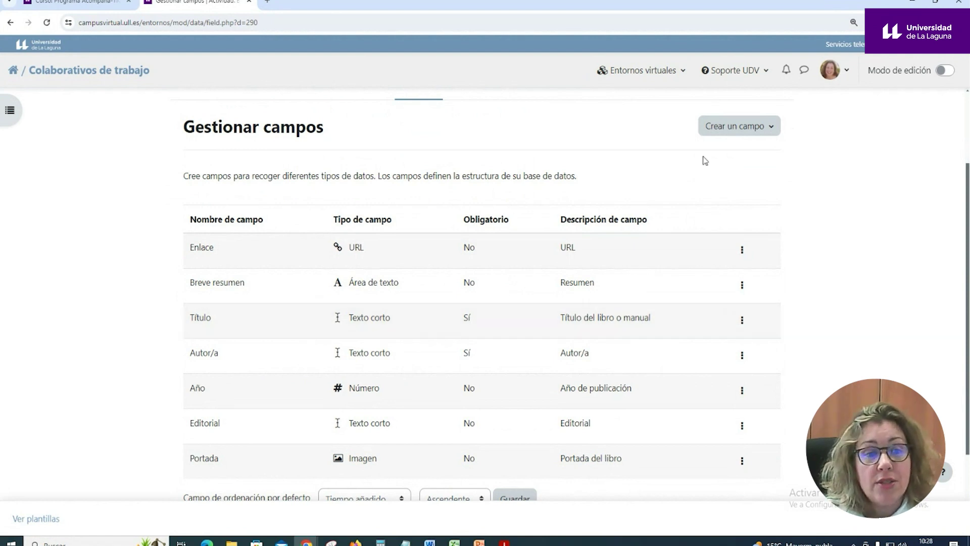
left_click(736, 130)
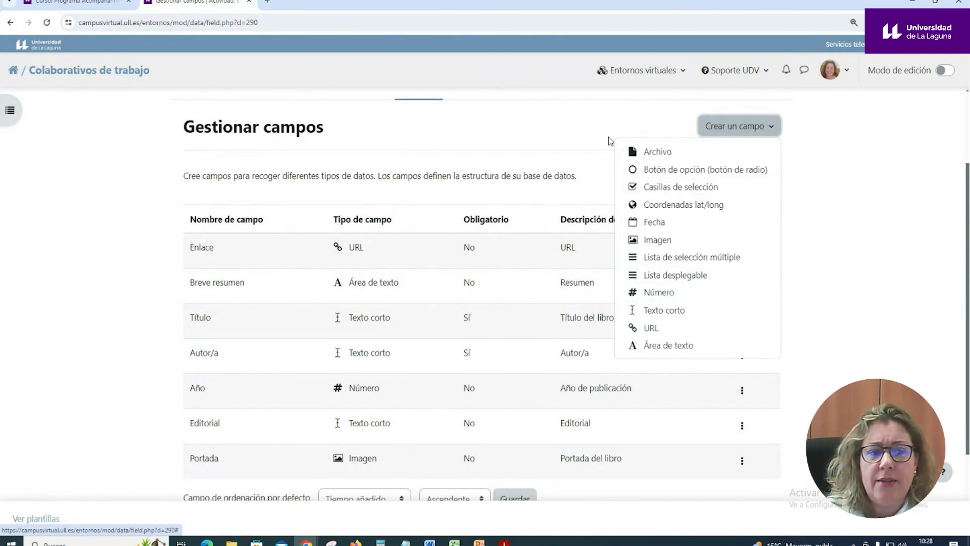
left_click(581, 133)
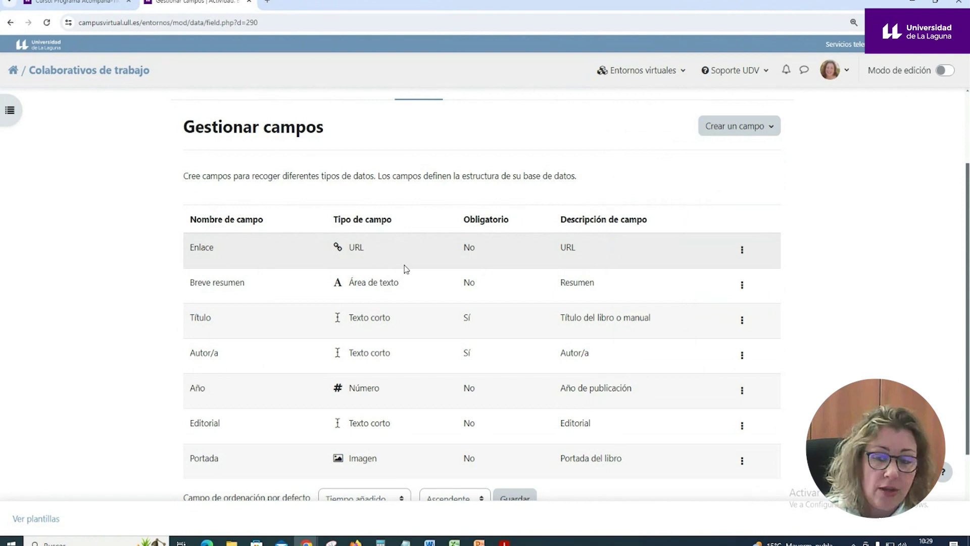
- Go back to the database's main page, start a new entry and compare its blank form with the defined fields
scroll(396, 273, "up", 2)
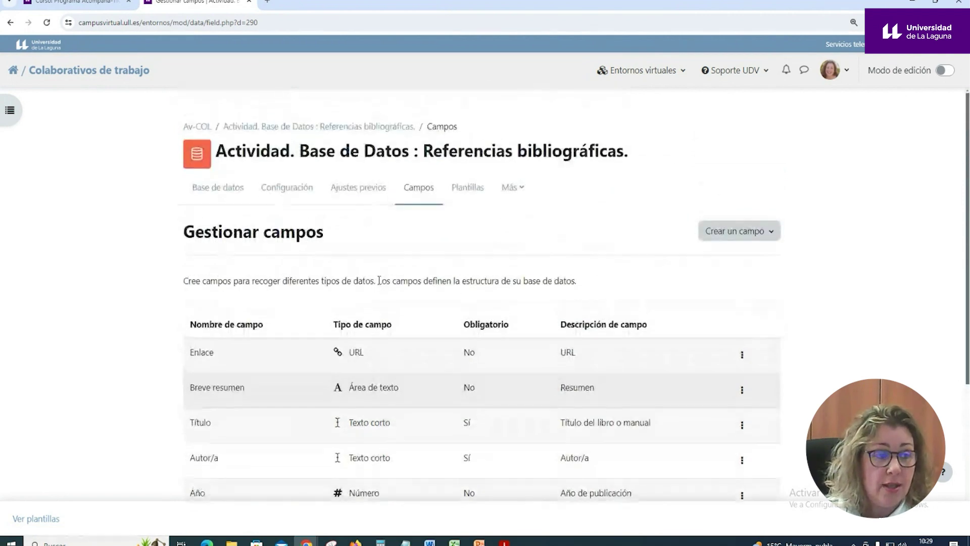
left_click(217, 187)
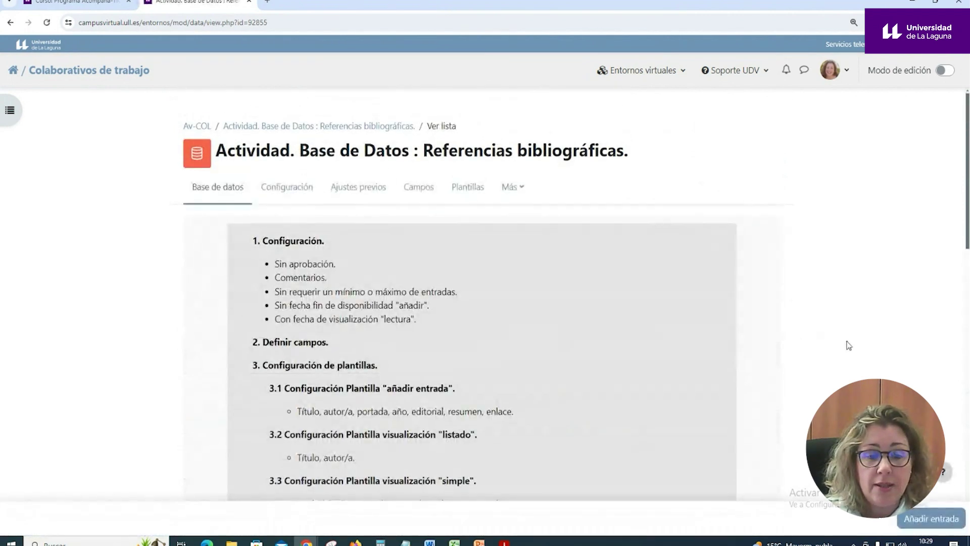
scroll(847, 342, "down", 5)
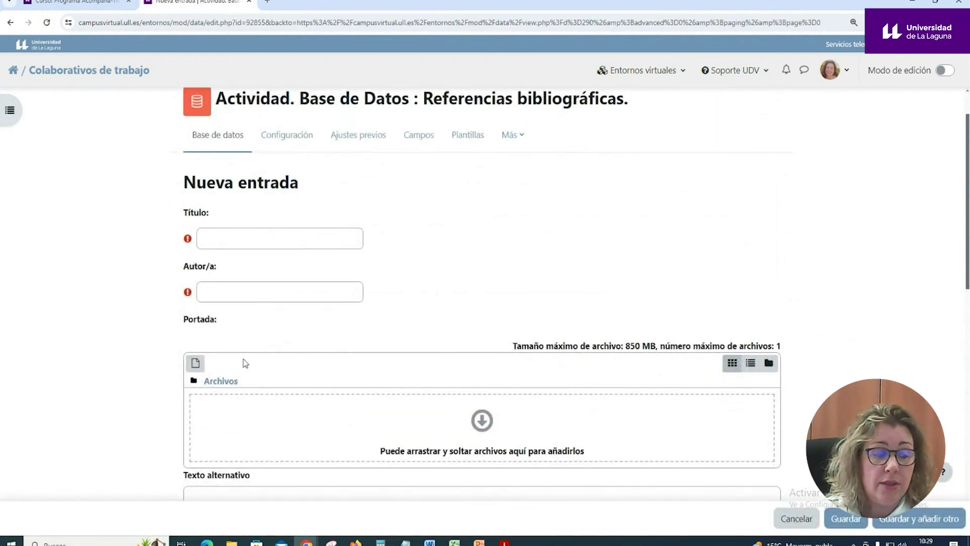
scroll(261, 407, "down", 2)
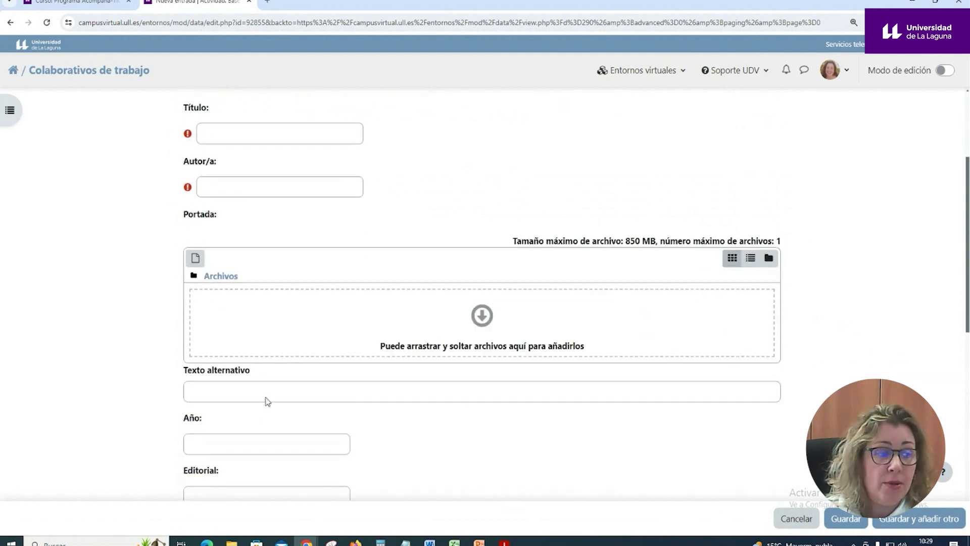
scroll(295, 318, "down", 2)
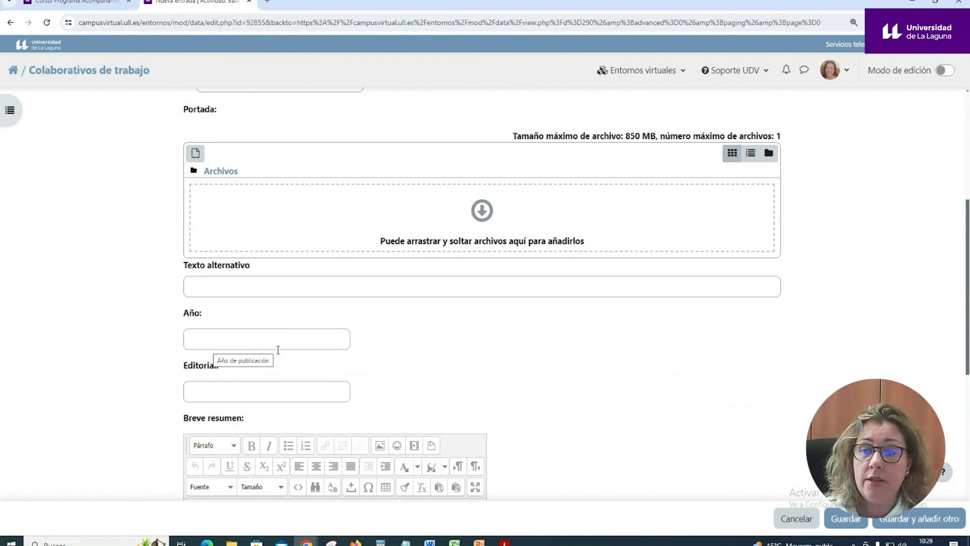
scroll(443, 346, "up", 5)
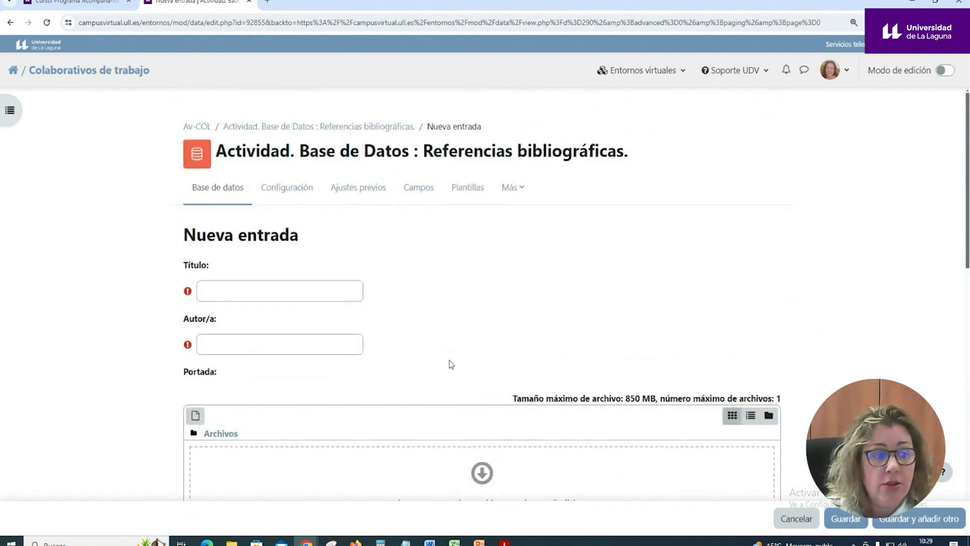
scroll(449, 368, "down", 1)
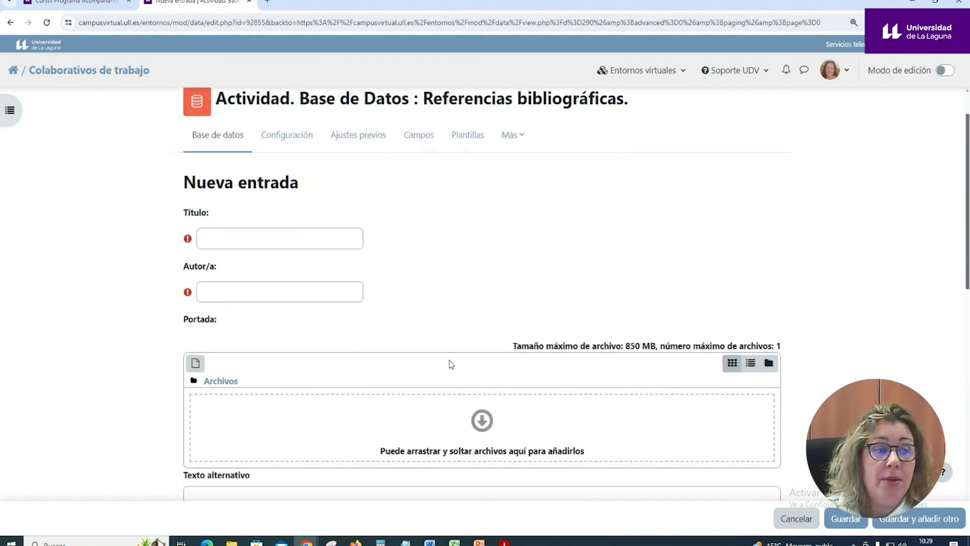
- Open the database's templates page and review the field tags used in the add-entry template
left_click(469, 135)
scroll(554, 309, "down", 2)
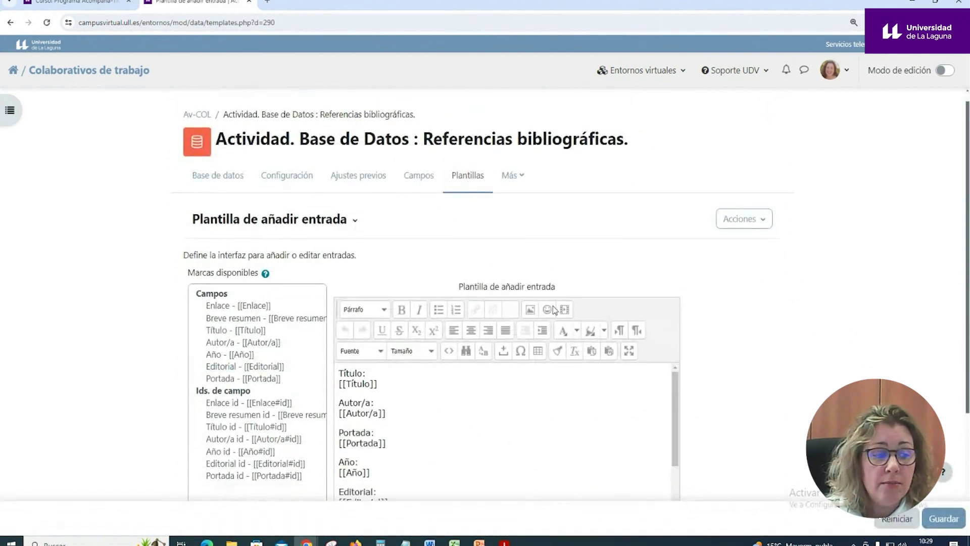
scroll(394, 346, "down", 1)
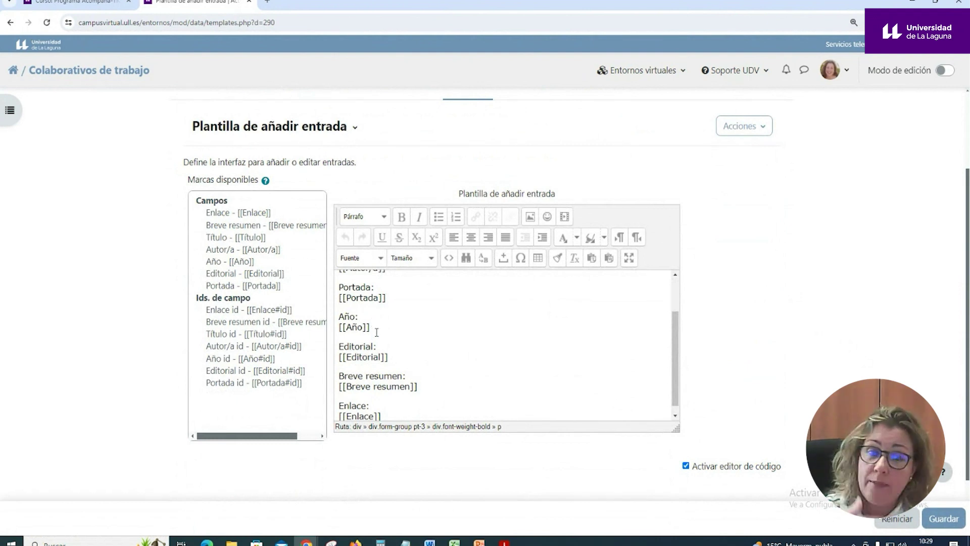
scroll(384, 331, "down", 2)
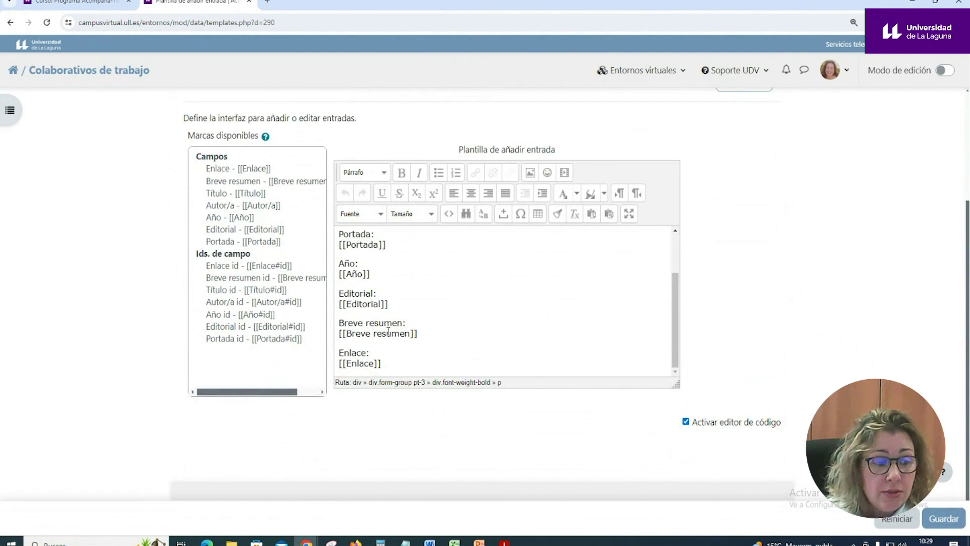
left_click(398, 363)
key("Return")
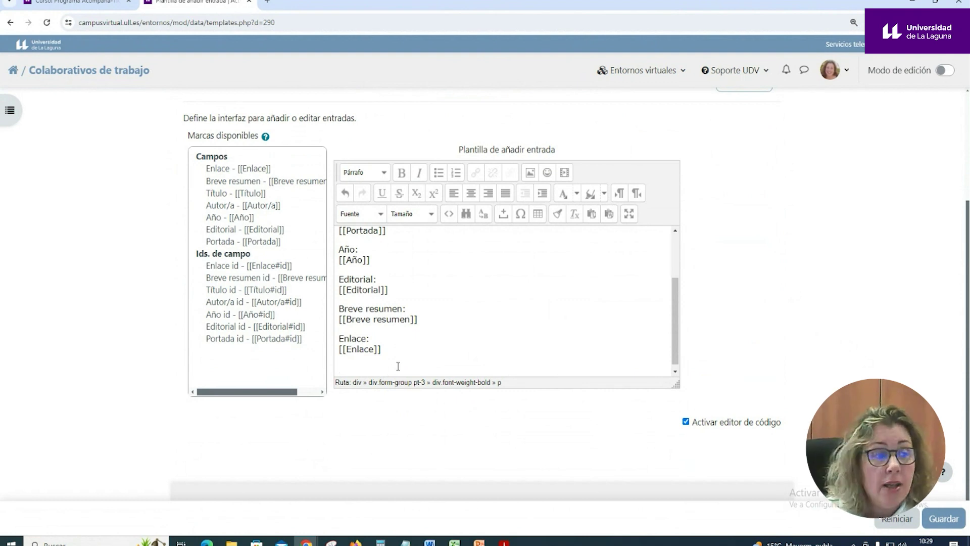
scroll(398, 366, "up", 5)
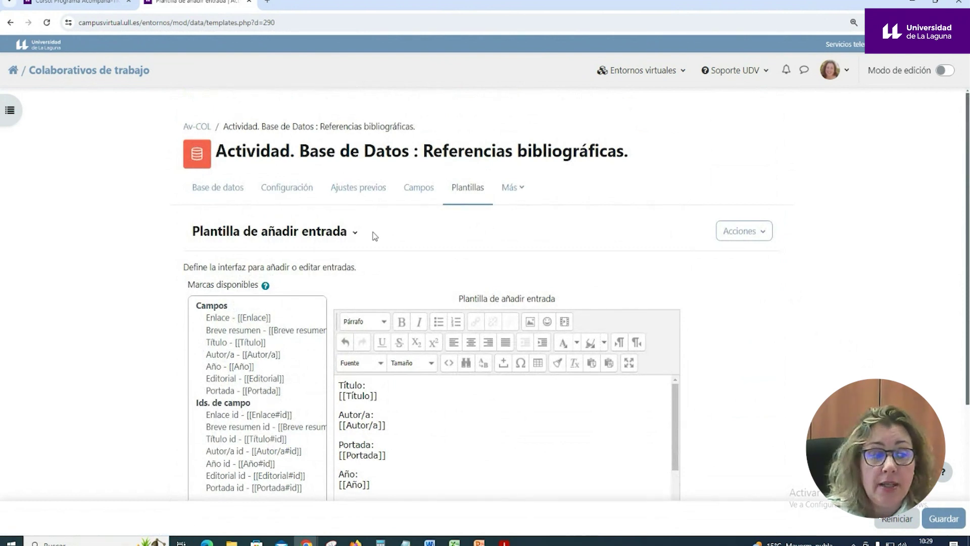
- Review the available template types, keep "Plantilla de añadir entrada" selected, and highlight its "Año:" label
left_click(355, 232)
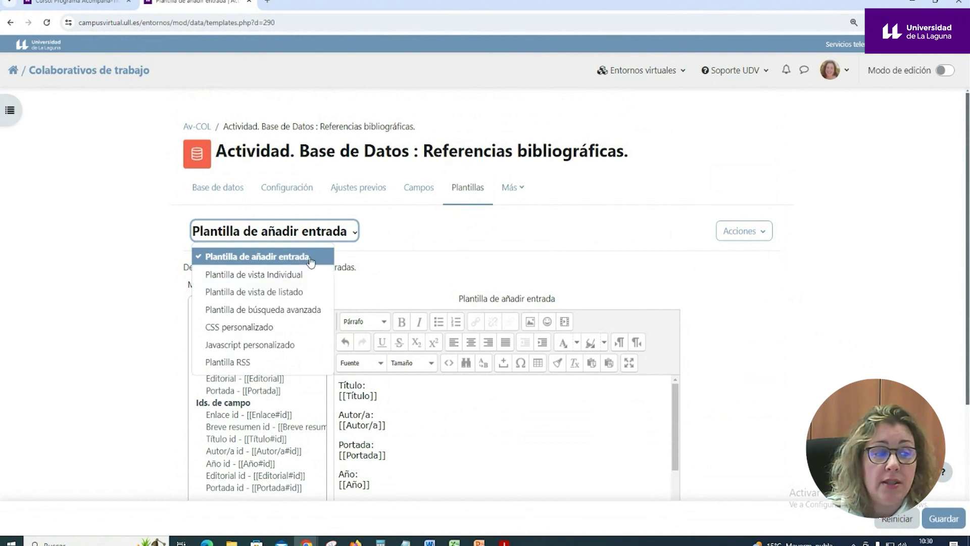
left_click(257, 254)
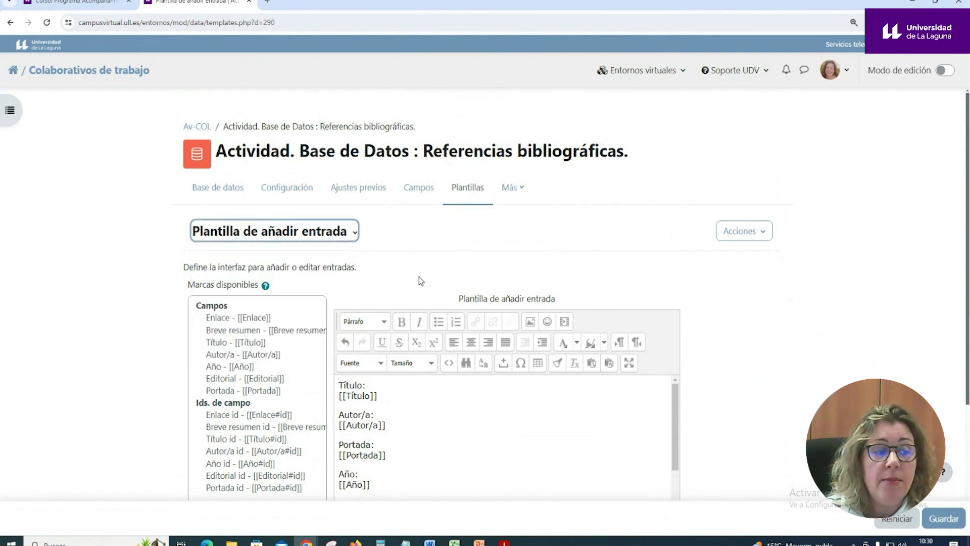
scroll(431, 391, "down", 1)
scroll(431, 390, "down", 3)
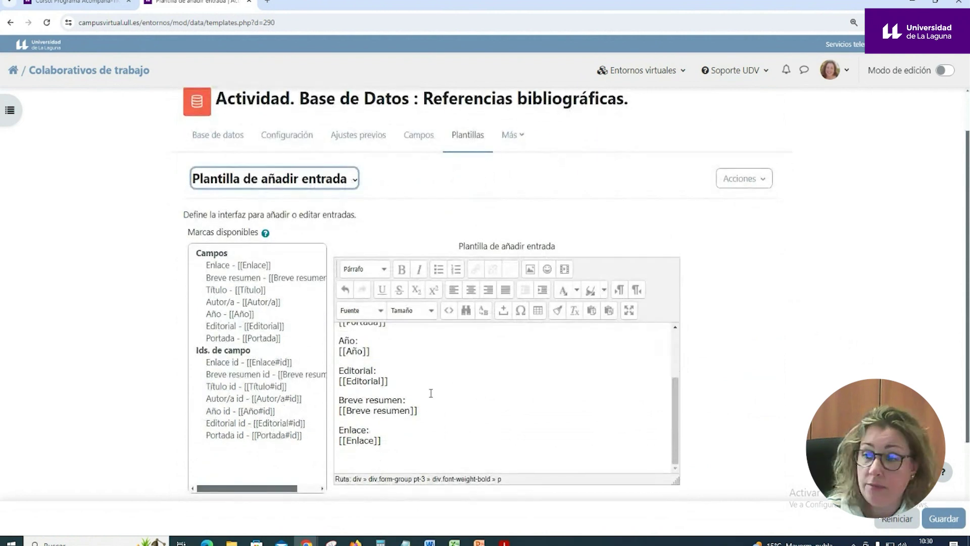
scroll(431, 393, "up", 2)
left_click_drag(359, 393, 338, 402)
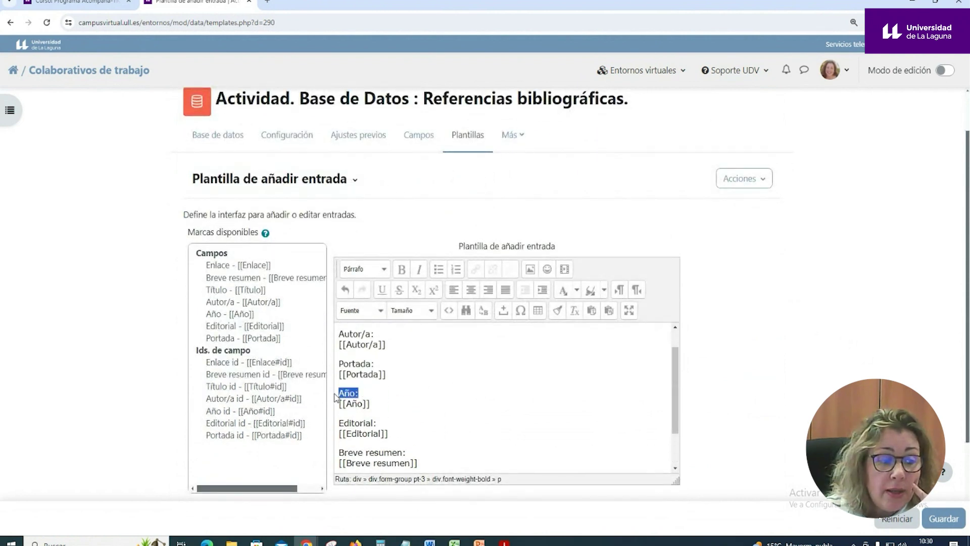
left_click(353, 403)
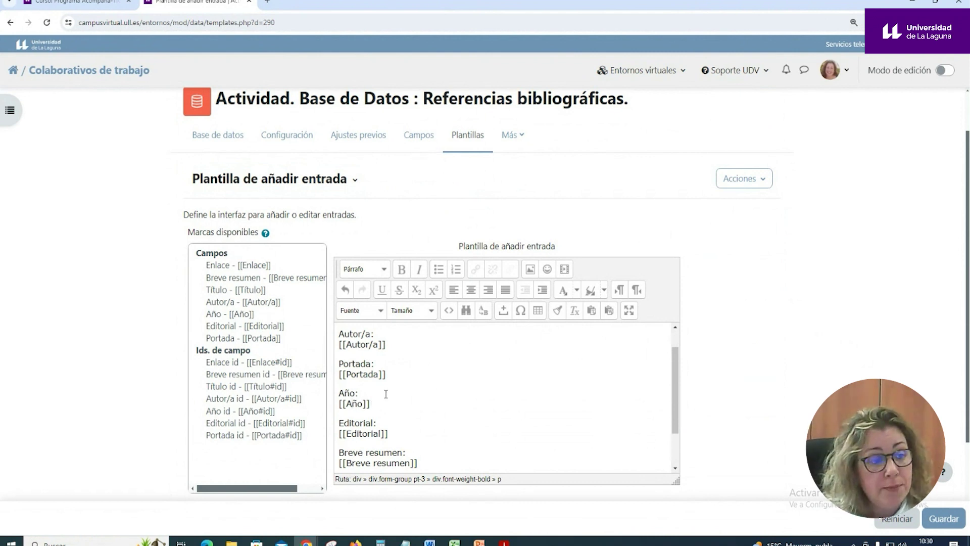
- Leave the template without saving and return to the database's main page to review the template configuration outline
scroll(418, 376, "up", 1)
left_click(213, 140)
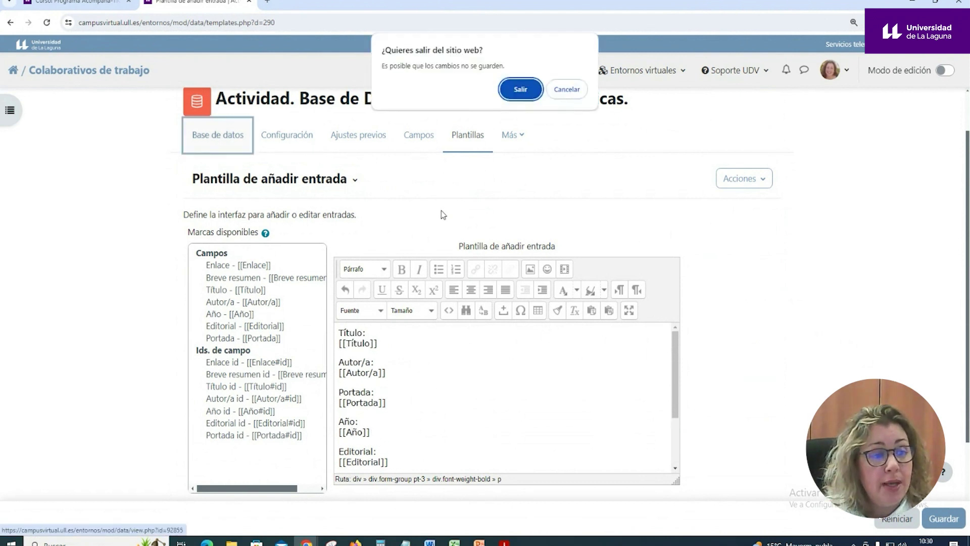
left_click(519, 90)
scroll(515, 238, "down", 8)
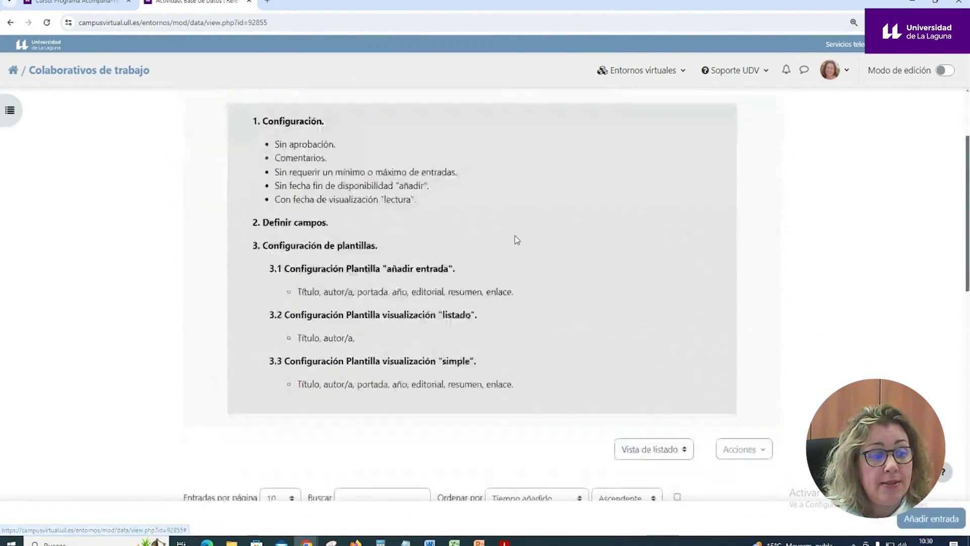
scroll(523, 248, "up", 8)
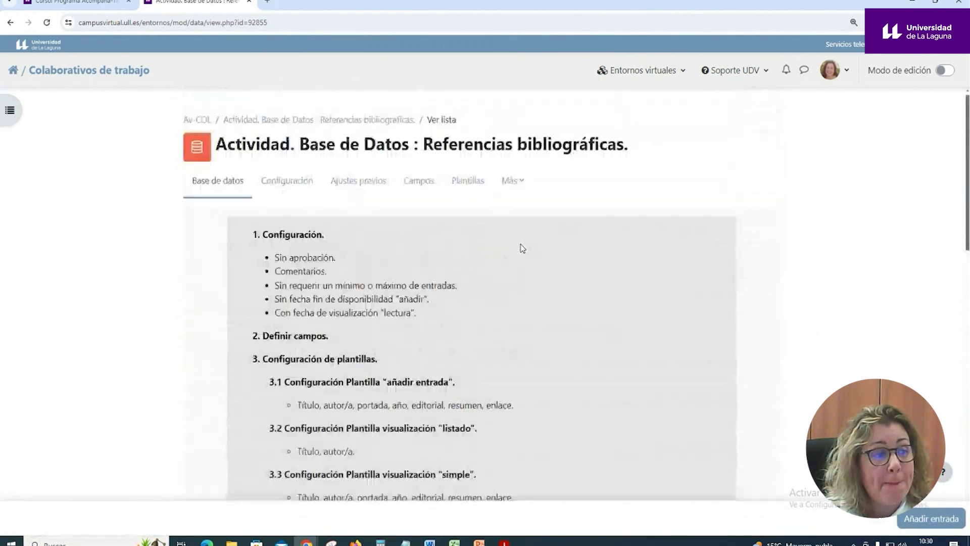
- Return to the course page and expand the "Videotutoriales: Base de datos." section to show its video links
left_click(193, 128)
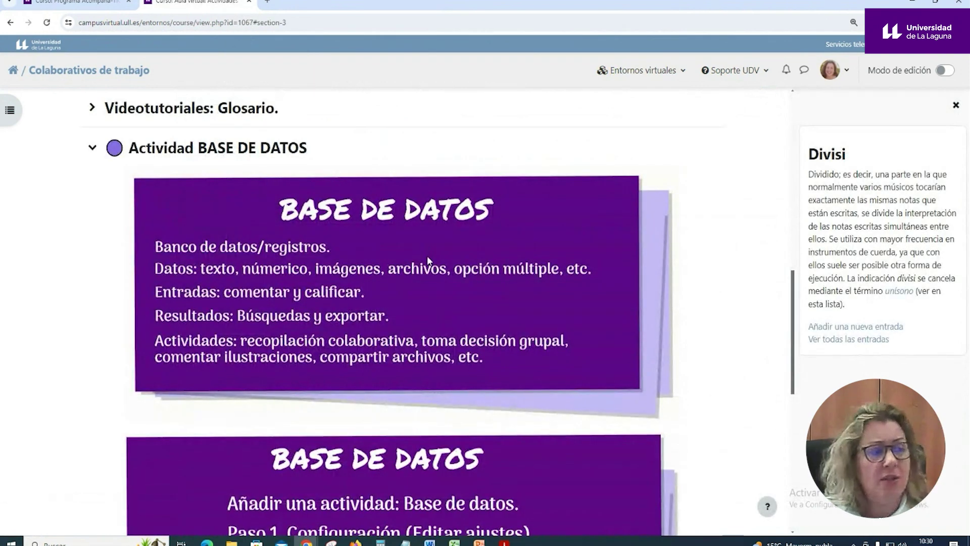
scroll(427, 263, "down", 8)
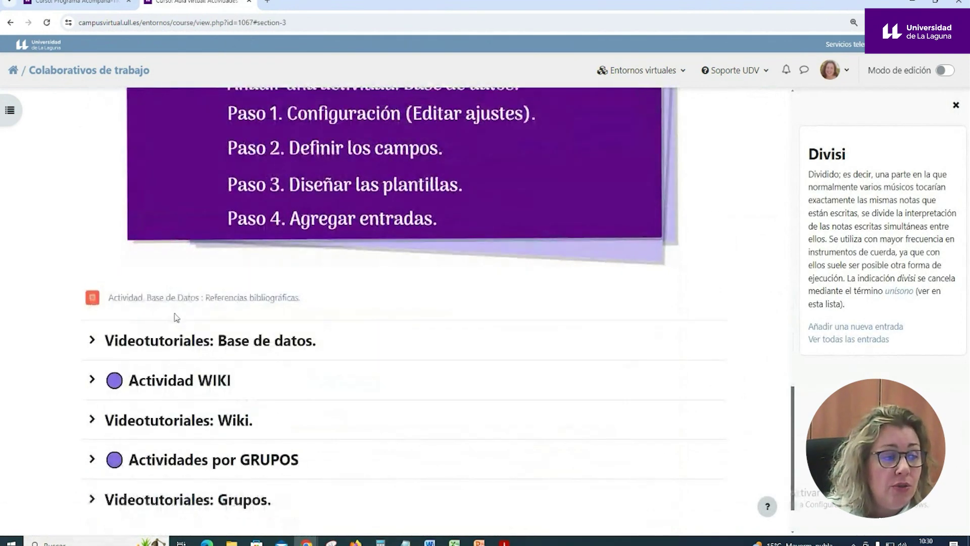
left_click(177, 342)
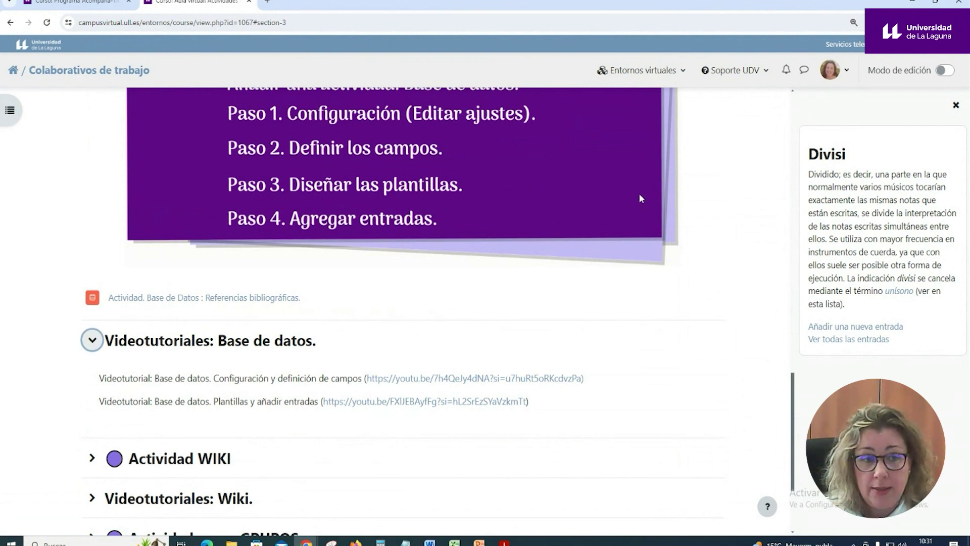
- Open the "Recursos de ayuda y soporte" page, look over its help content, and close it to return to the course
left_click(767, 72)
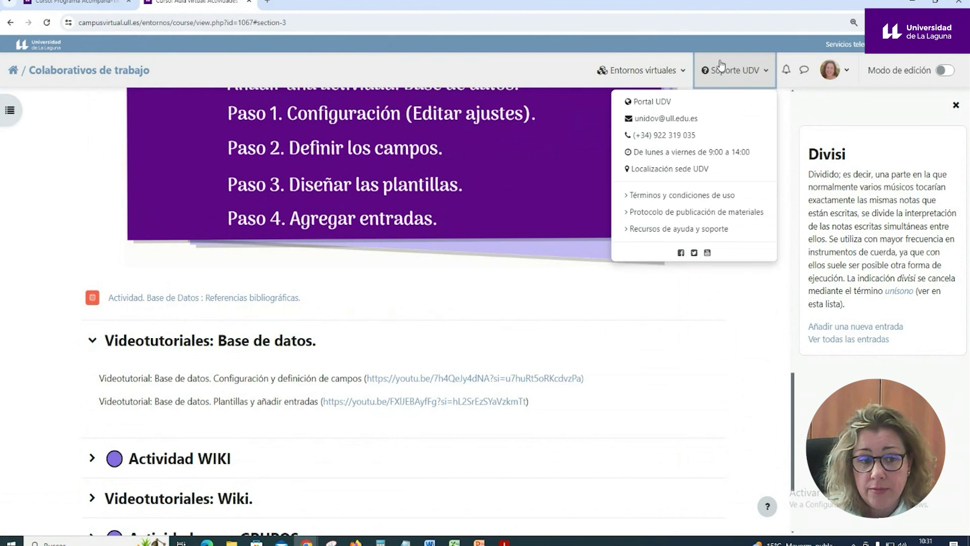
left_click(667, 230)
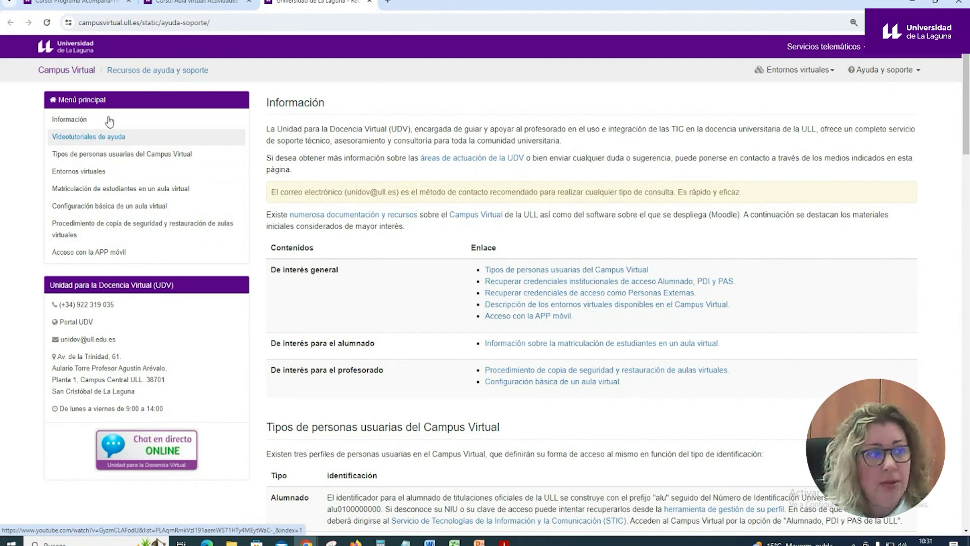
left_click(371, 2)
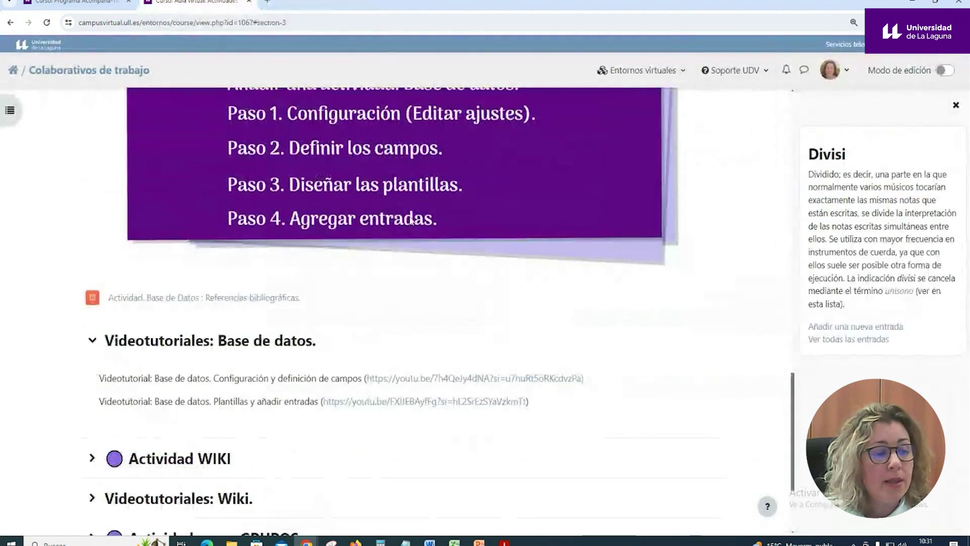
- Expand the "Actividad WIKI" section of the course and review its summary and the wiki activities below it
scroll(394, 349, "down", 3)
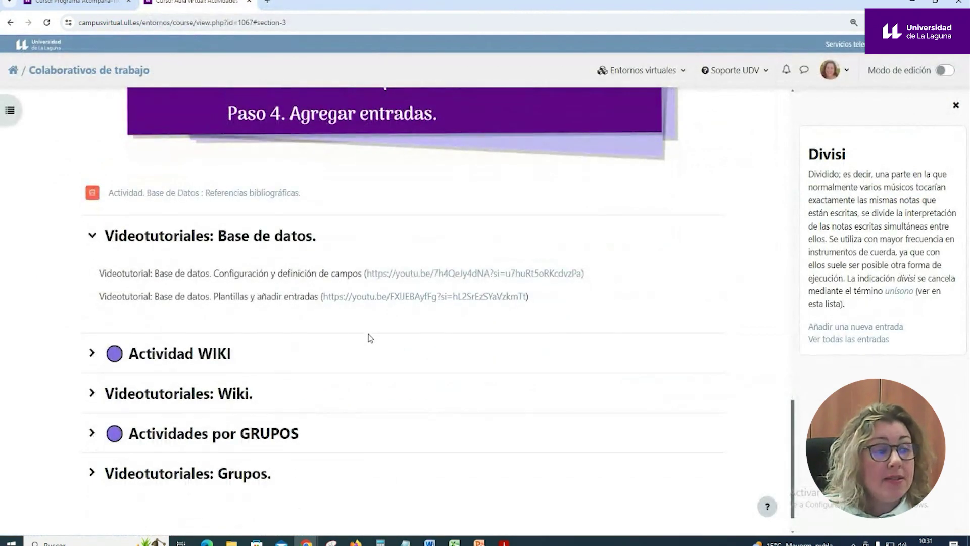
scroll(368, 338, "down", 1)
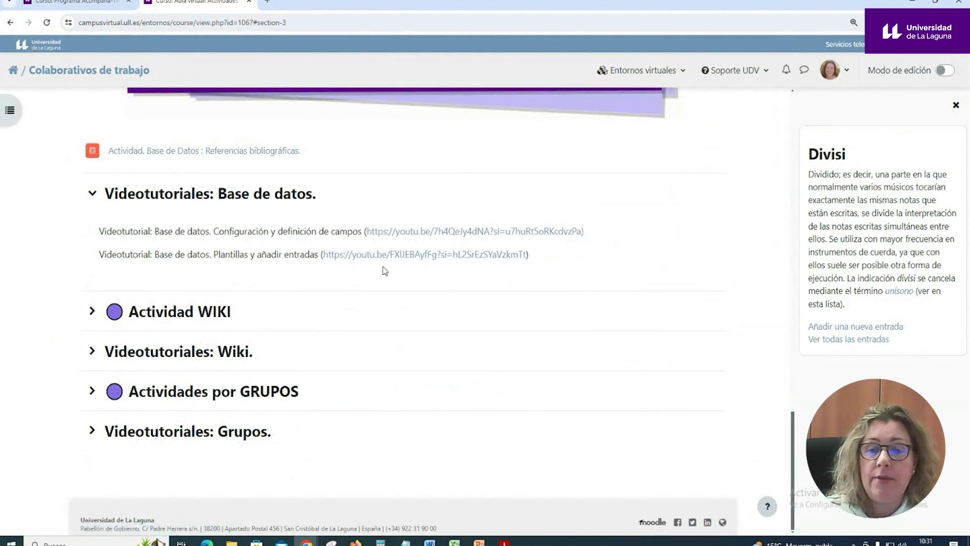
left_click(92, 312)
scroll(362, 314, "down", 3)
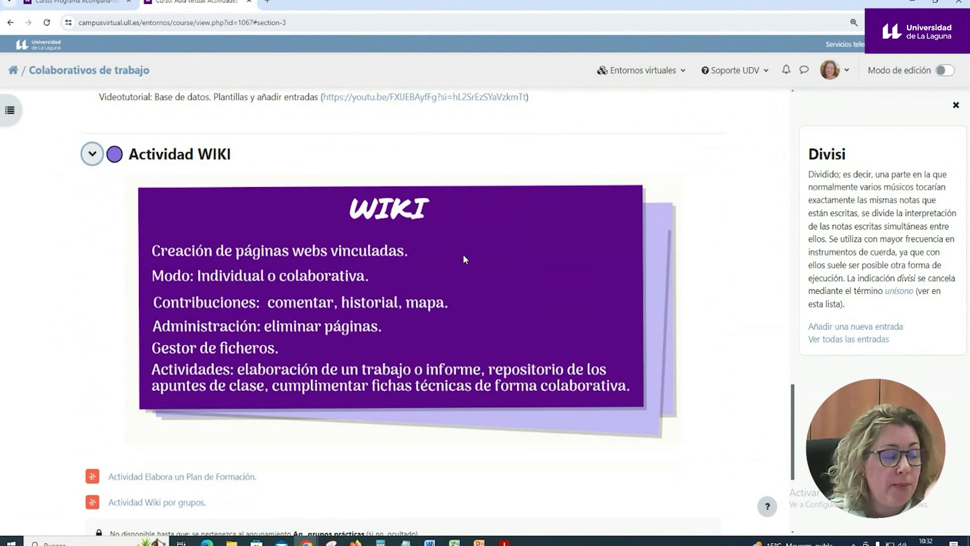
scroll(463, 254, "down", 2)
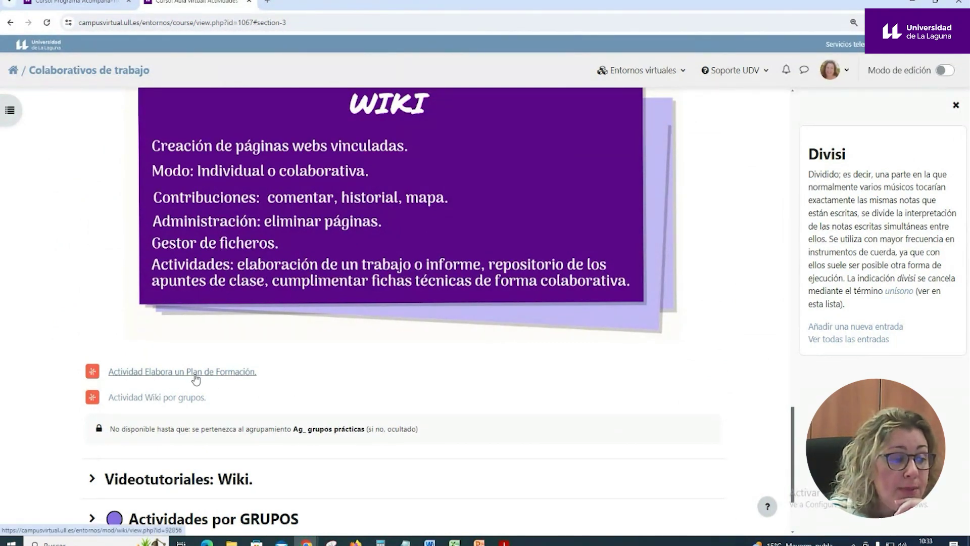
- Open the wiki "Actividad Elabora un Plan de Formación." and view the cover on its MEMORIA page
left_click(245, 376)
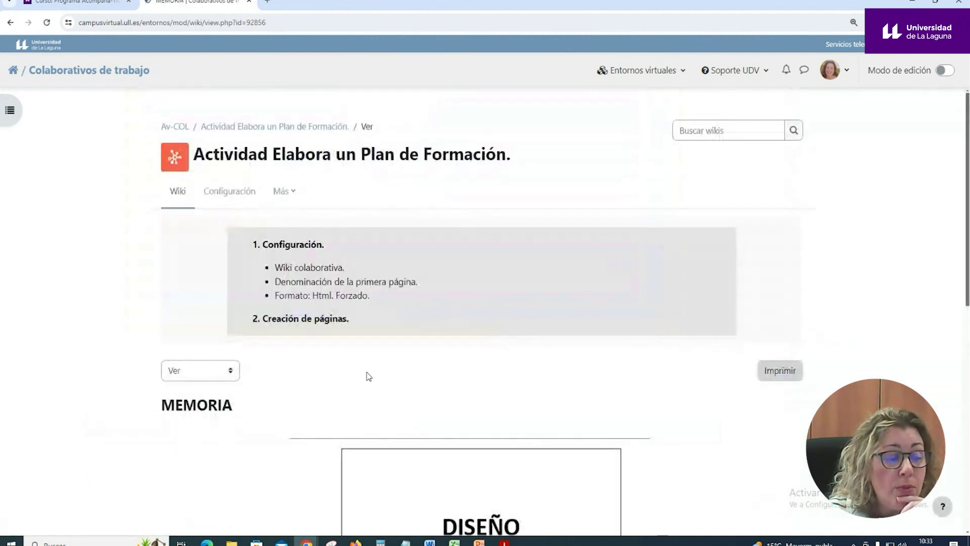
scroll(368, 376, "down", 3)
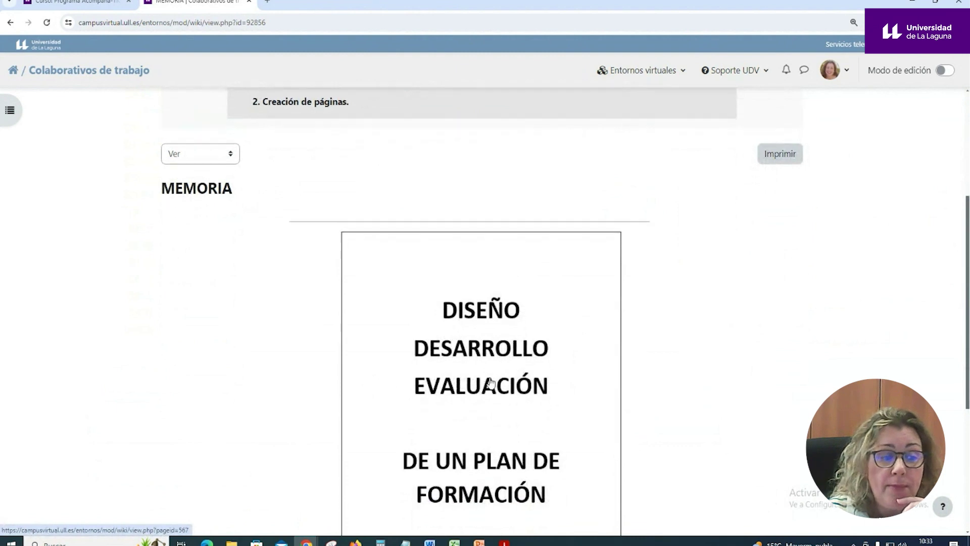
scroll(487, 384, "down", 3)
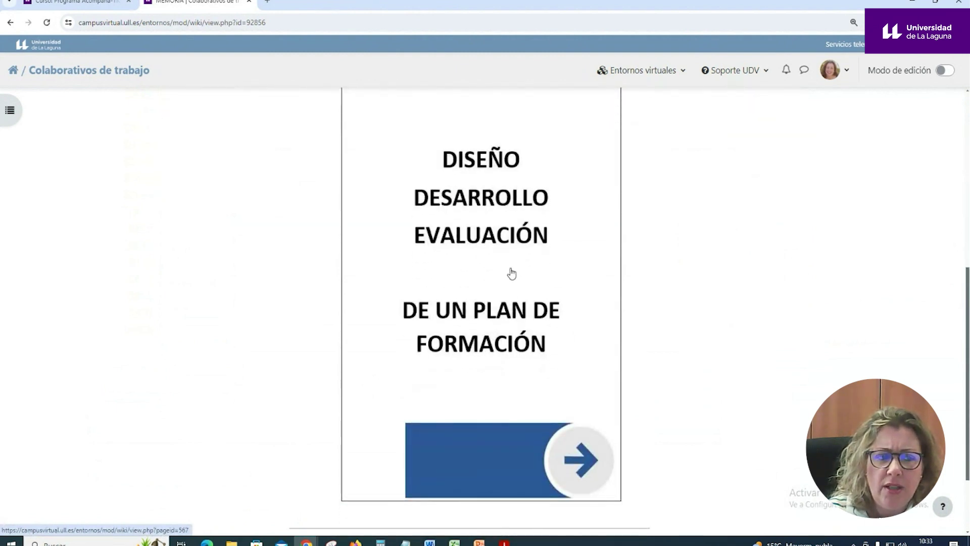
scroll(509, 272, "up", 2)
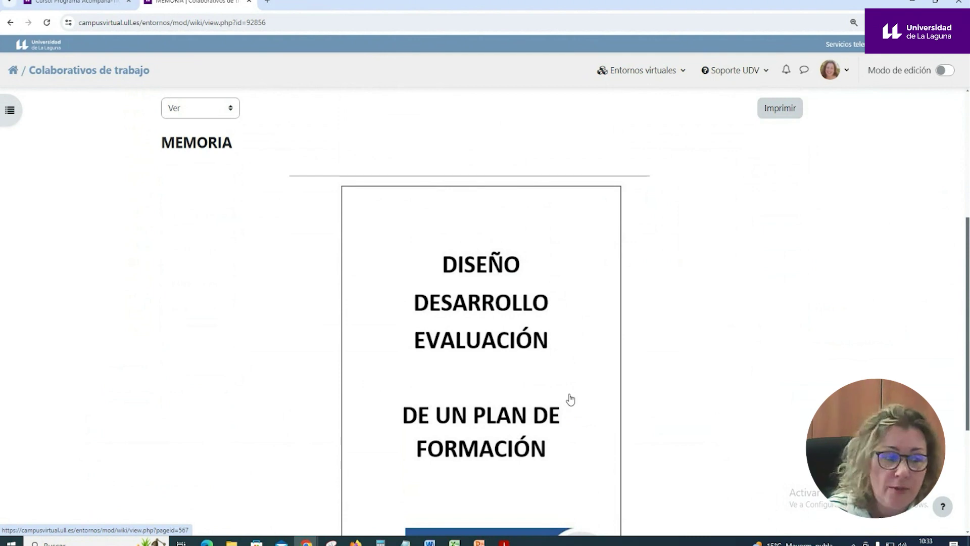
scroll(569, 399, "up", 1)
scroll(566, 401, "down", 4)
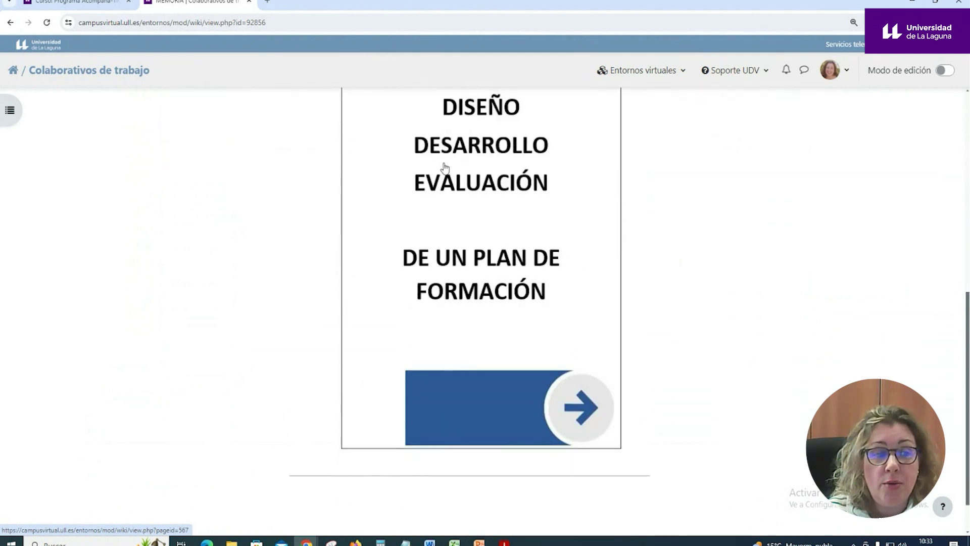
- Follow the cover's link to the wiki's Apartados page and review the index of page links
left_click(477, 216)
scroll(495, 255, "down", 3)
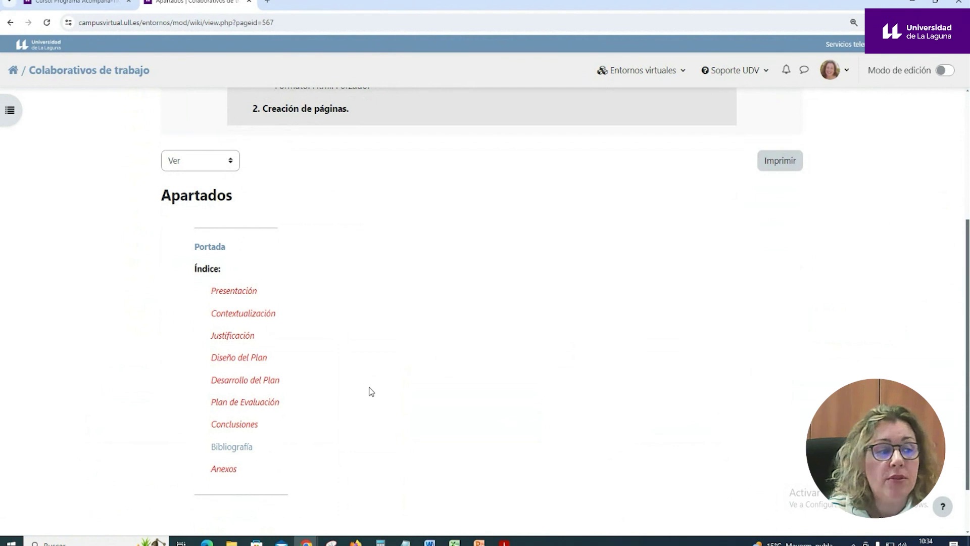
scroll(361, 383, "down", 1)
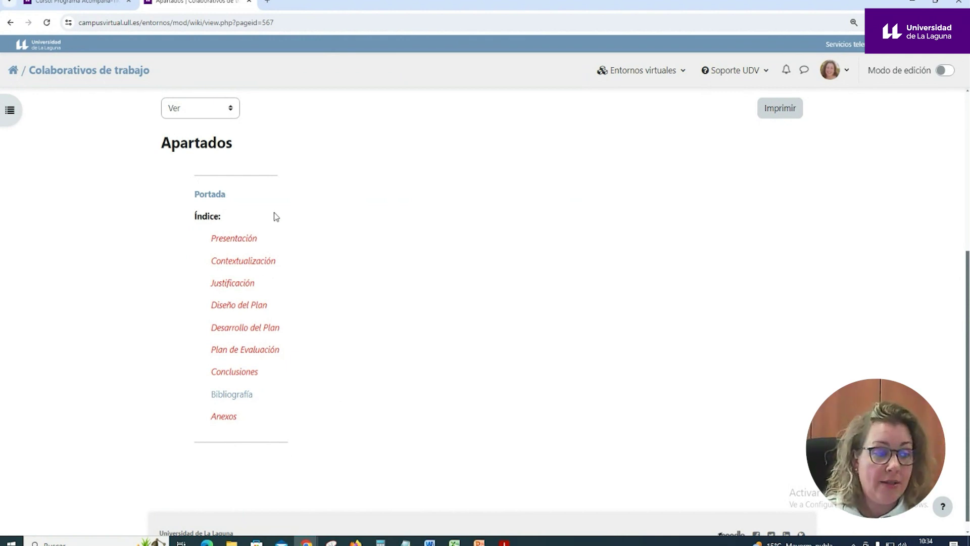
- Open the wiki's Bibliografía page from the index, review its references, and open the page for editing
left_click(235, 401)
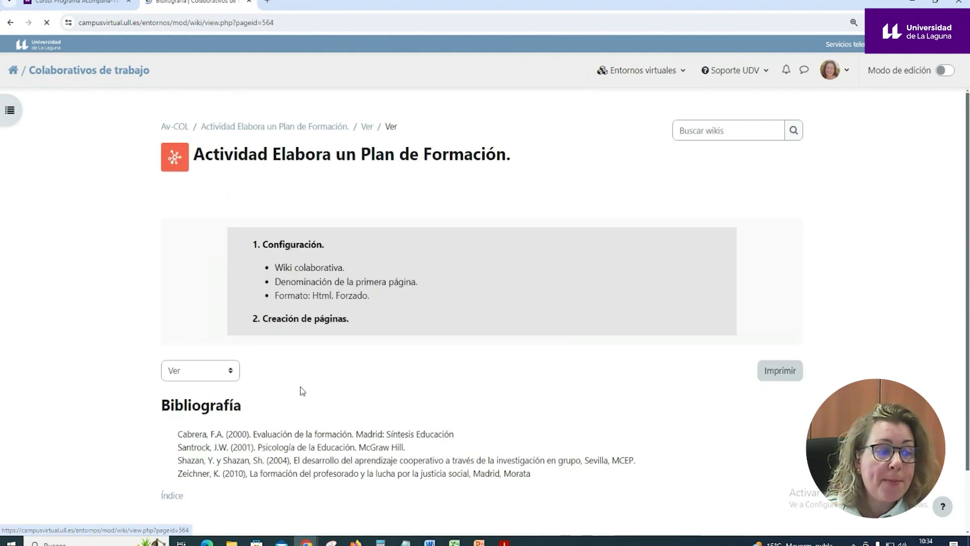
scroll(299, 389, "down", 1)
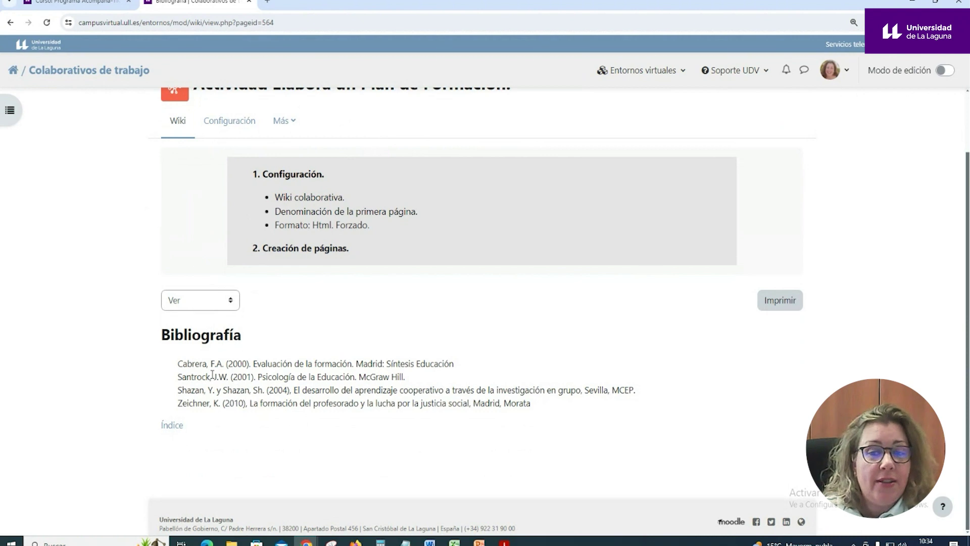
left_click(200, 302)
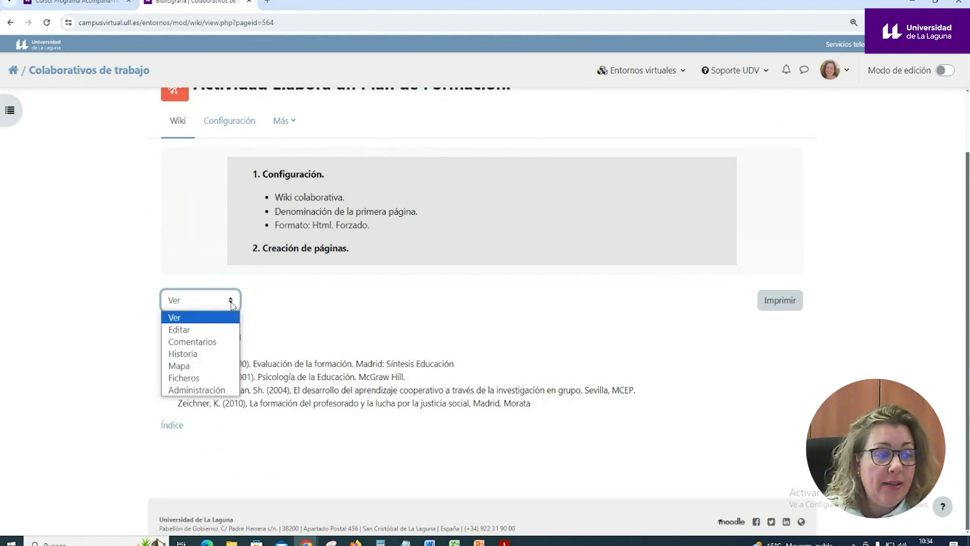
left_click(185, 331)
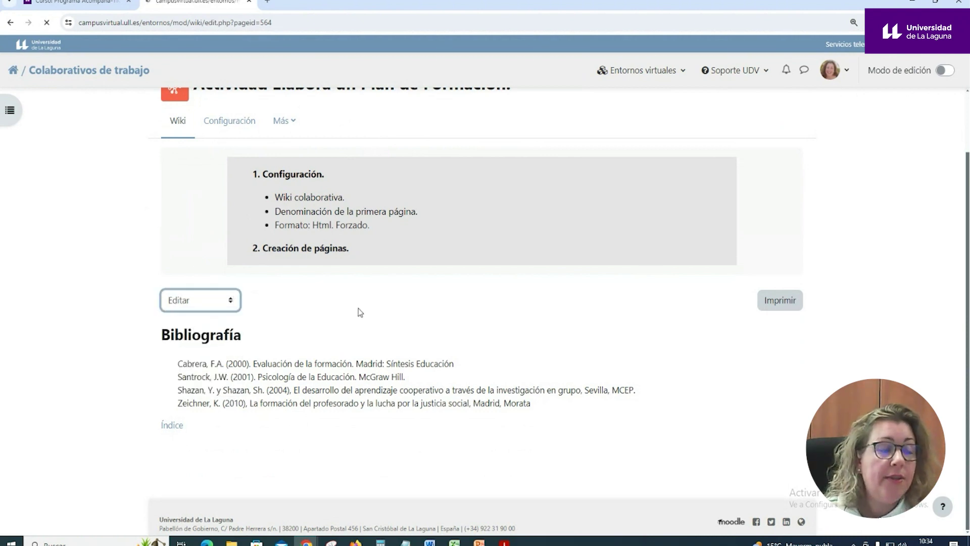
scroll(482, 366, "down", 5)
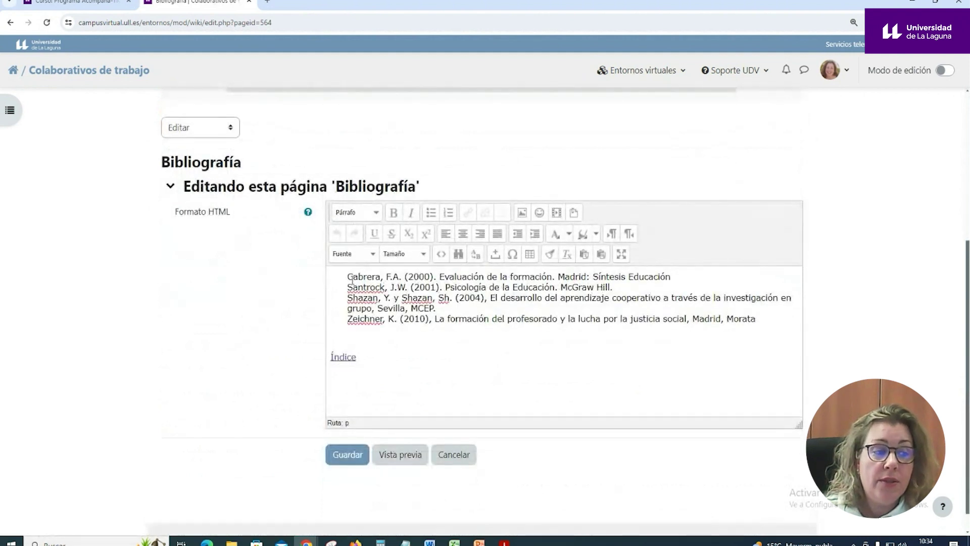
- Highlight the references in the Bibliografía editor, save the page, and view its content down to the Índice link
left_click_drag(346, 277, 757, 319)
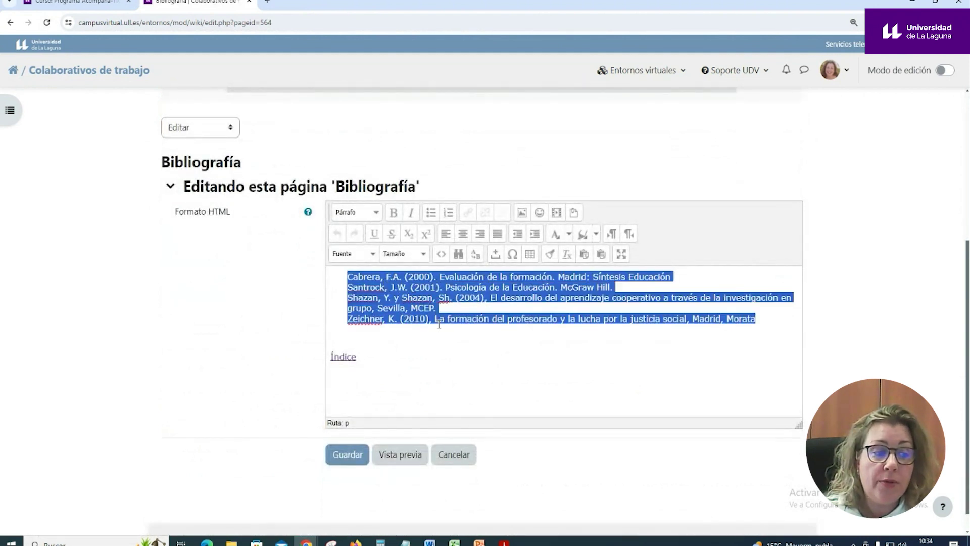
left_click(348, 464)
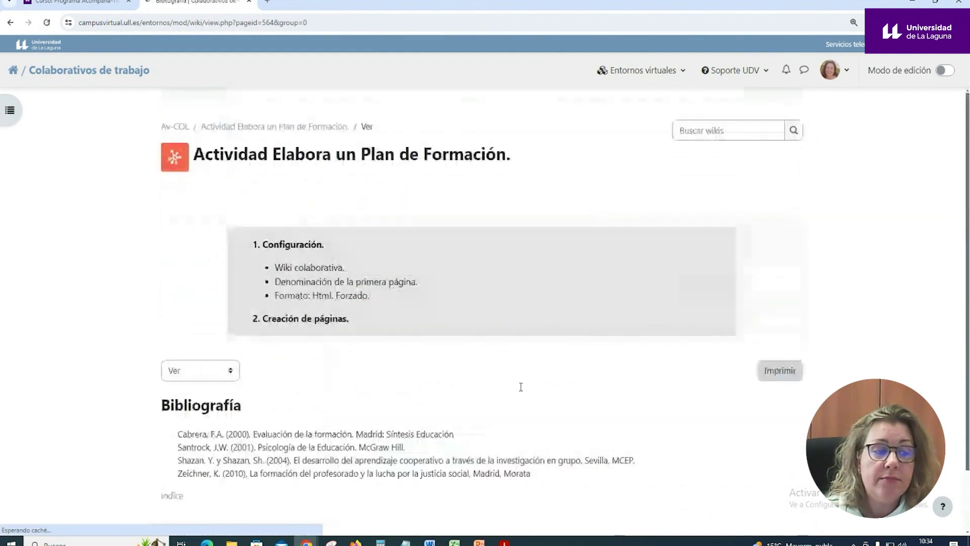
scroll(515, 389, "down", 2)
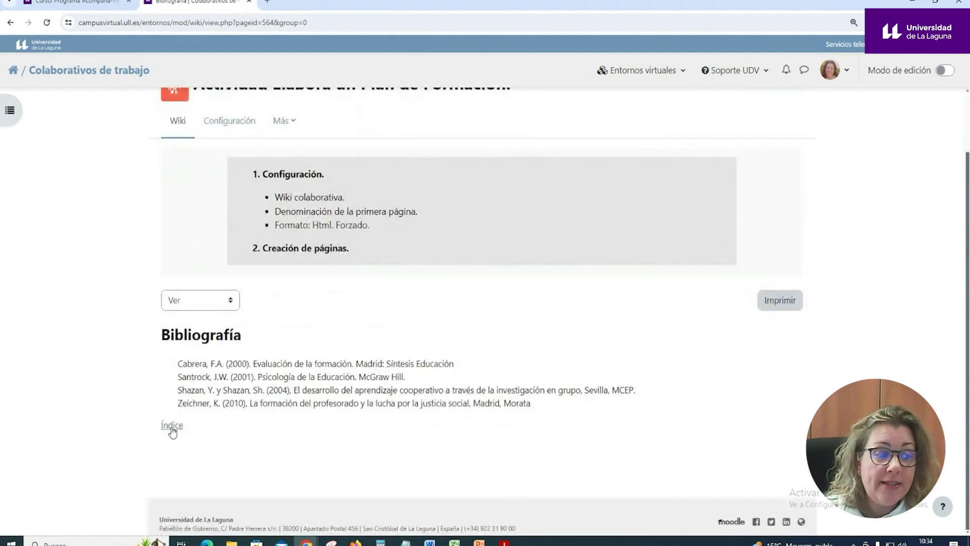
- Reopen the Bibliografía page for editing, inspect the Índice link below the references, and save the page
left_click(232, 302)
left_click(205, 329)
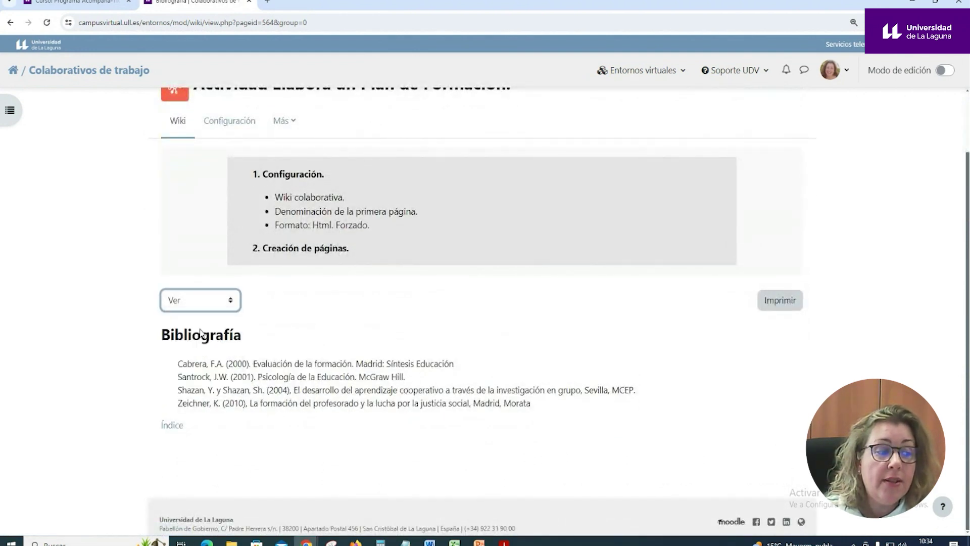
scroll(451, 359, "down", 3)
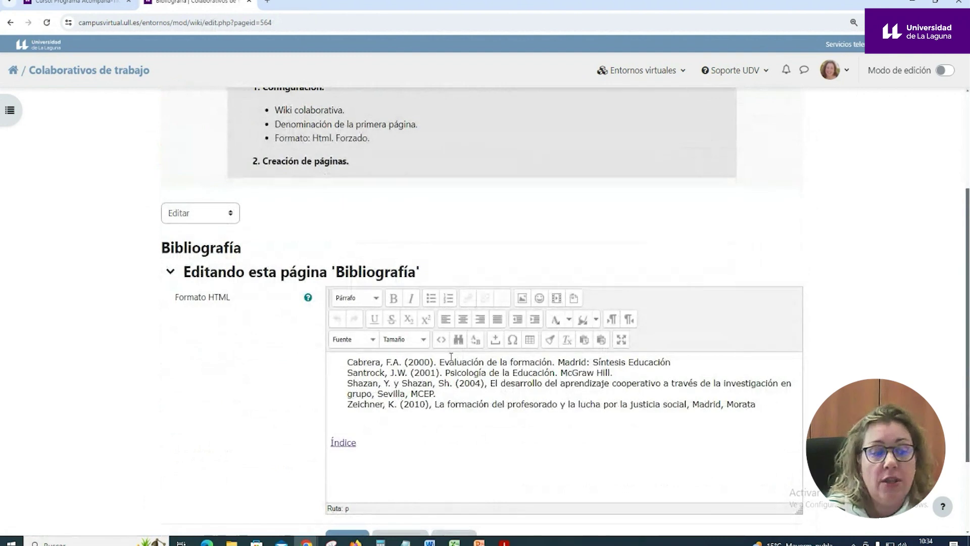
left_click(353, 444)
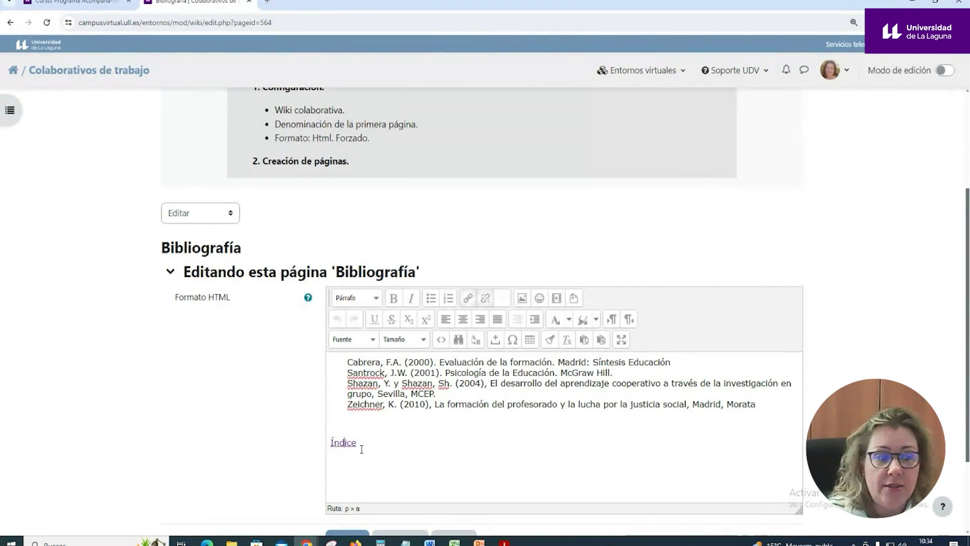
scroll(360, 449, "down", 2)
left_click(353, 431)
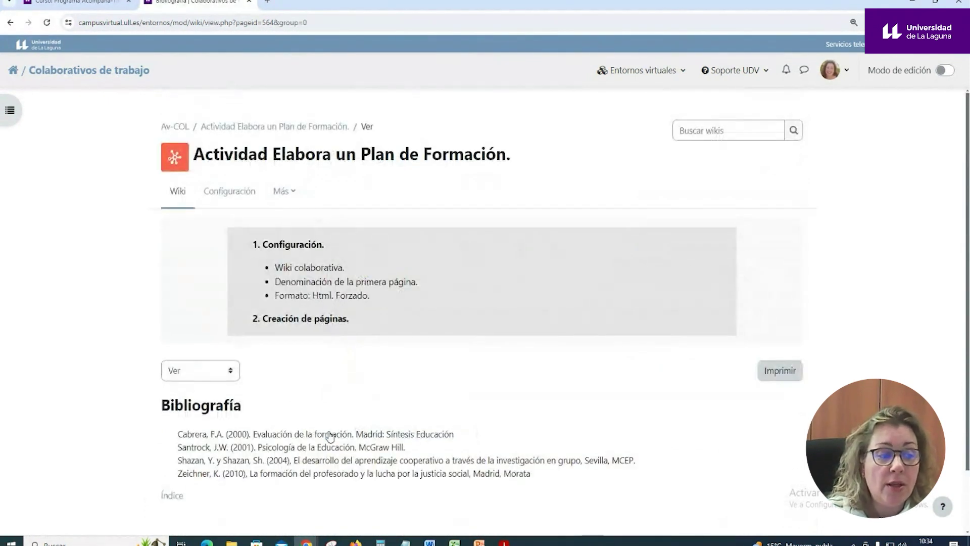
- Follow the Índice link on the Bibliografía page to Apartados and review the list of sections
left_click(166, 425)
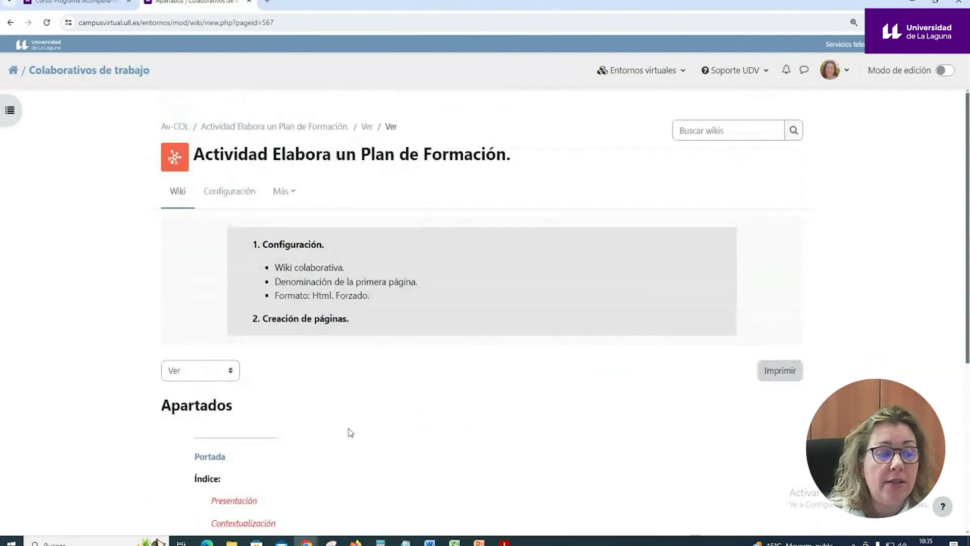
scroll(357, 430, "down", 3)
scroll(358, 429, "down", 1)
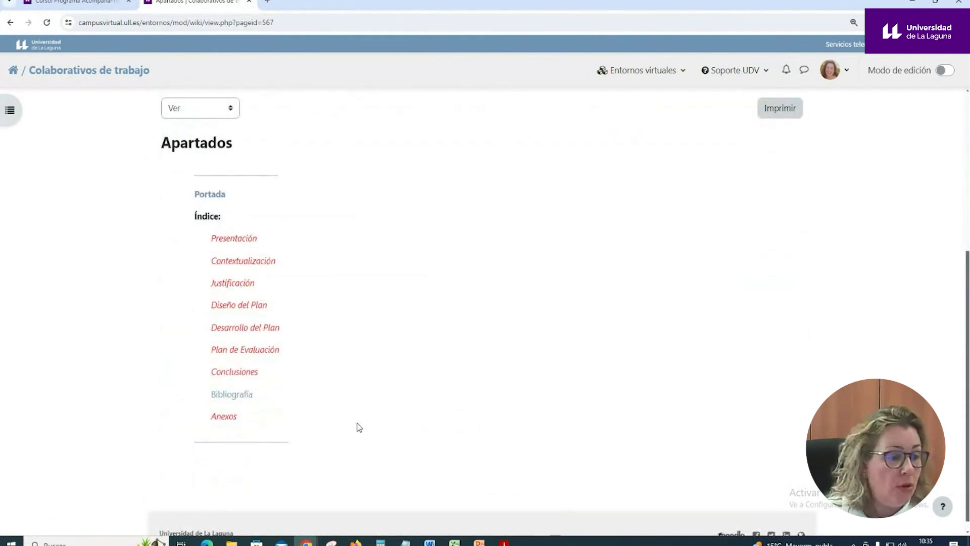
- Open the Justificación page from the index, enter "asdfsdfsd" as its content, and save it
left_click(234, 287)
scroll(329, 308, "down", 3)
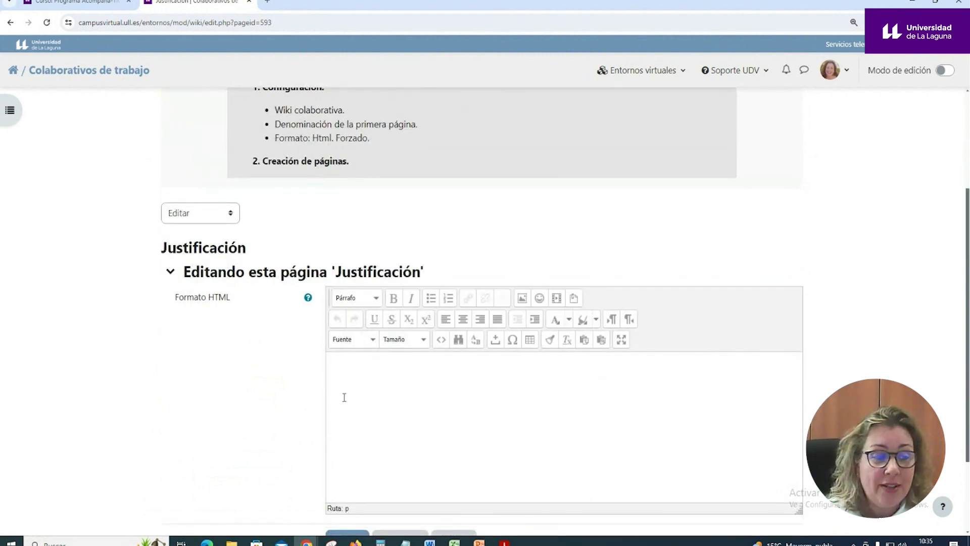
type("asdfsdfsd")
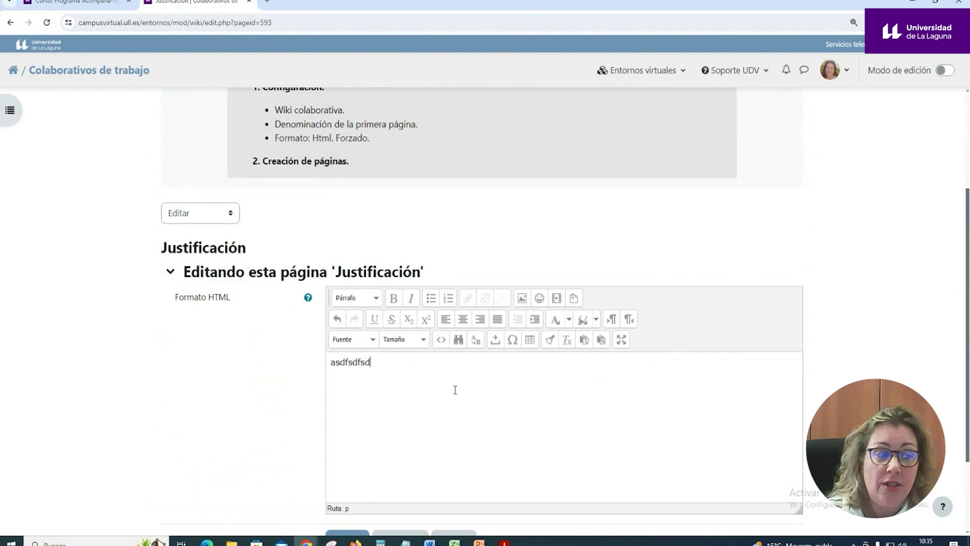
scroll(437, 405, "down", 3)
left_click(347, 432)
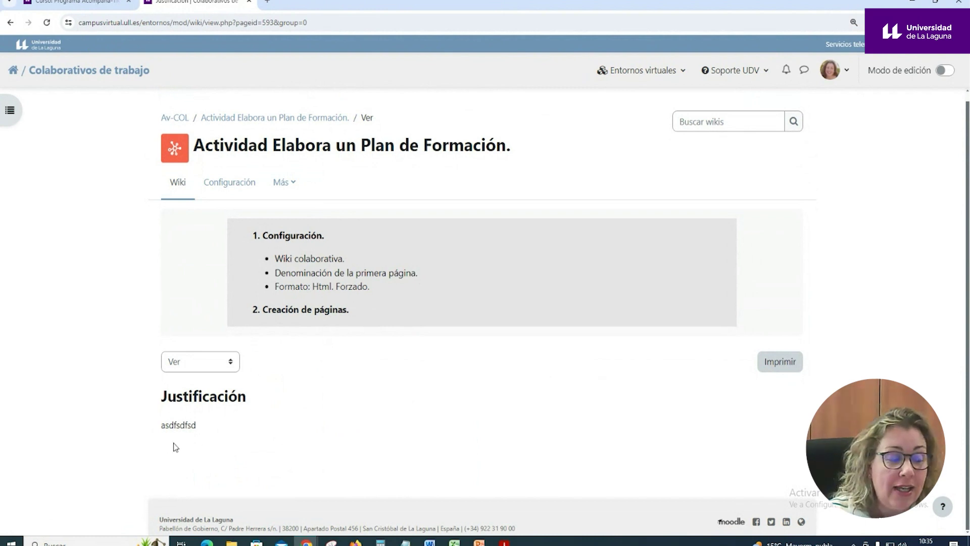
- Go through the wiki's MEMORIA cover to the Apartados index and copy that page's web address
left_click(178, 188)
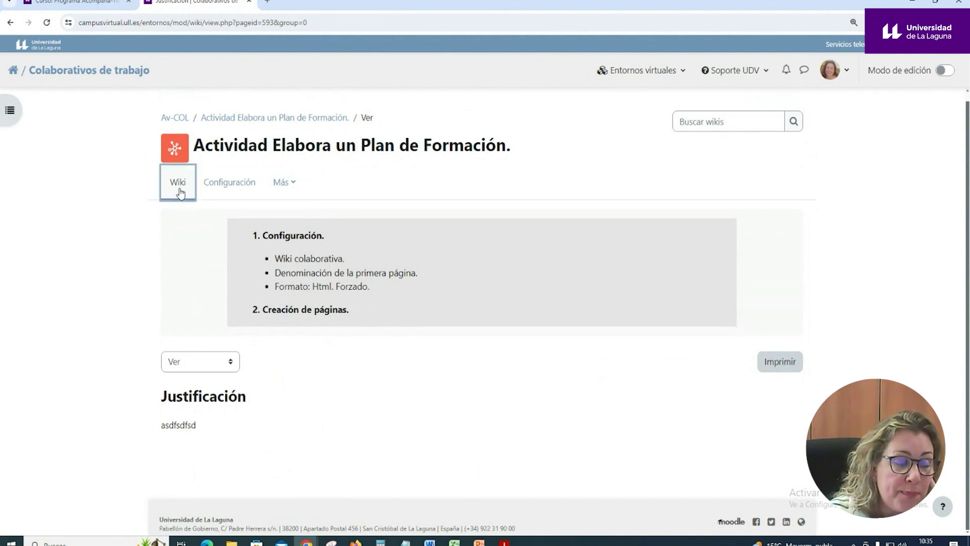
scroll(385, 321, "down", 4)
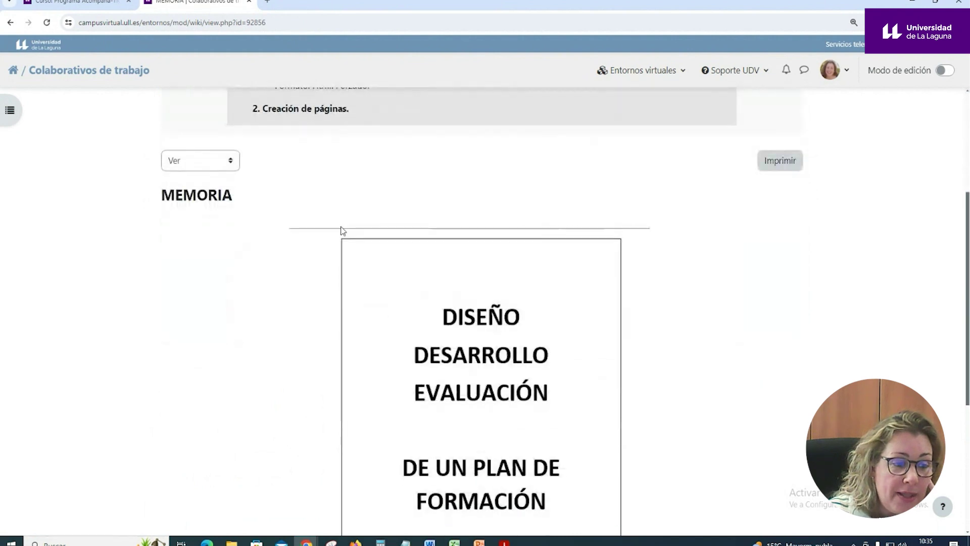
left_click(424, 321)
scroll(423, 324, "down", 2)
scroll(424, 323, "down", 2)
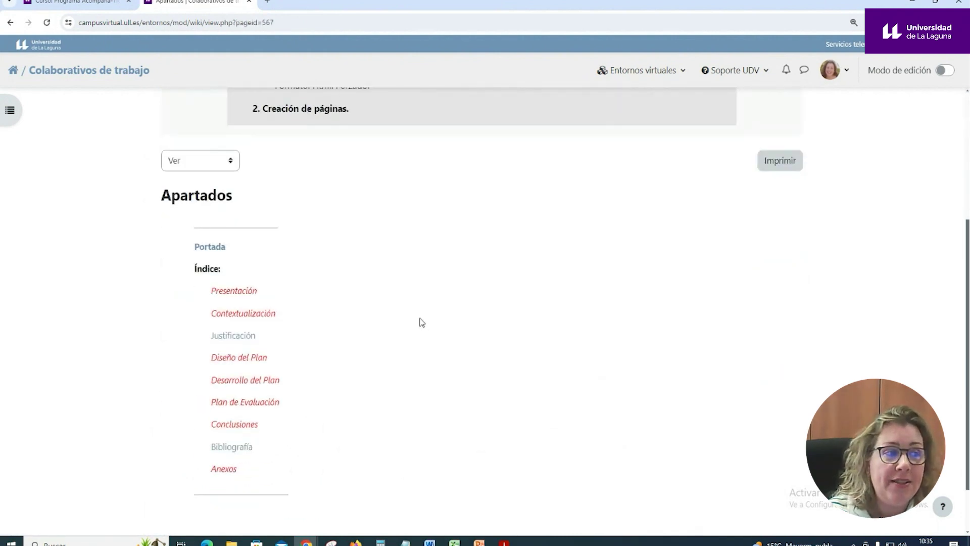
left_click(286, 22)
left_click_drag(306, 22, 68, 48)
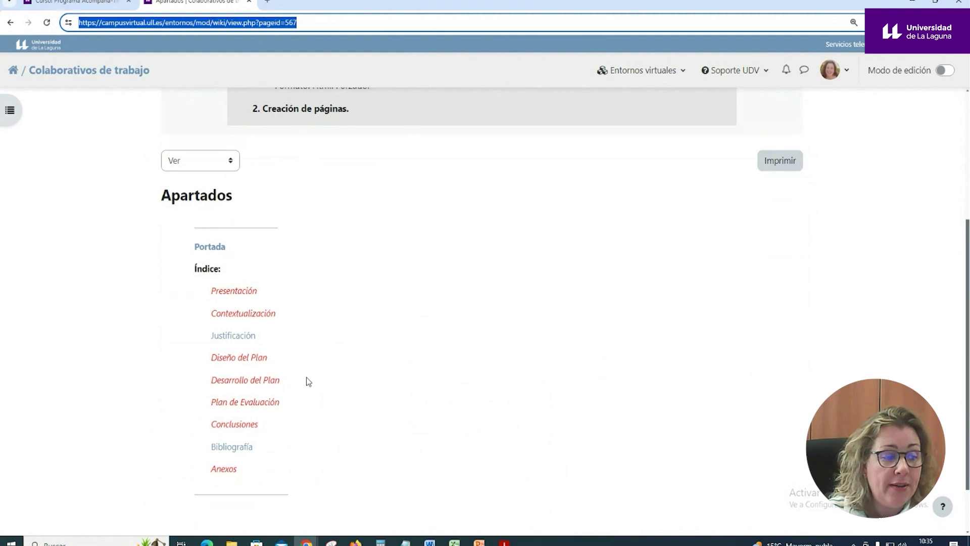
- Open the Justificación page for editing and add the word "Índice" on a separate line below its text
left_click(237, 336)
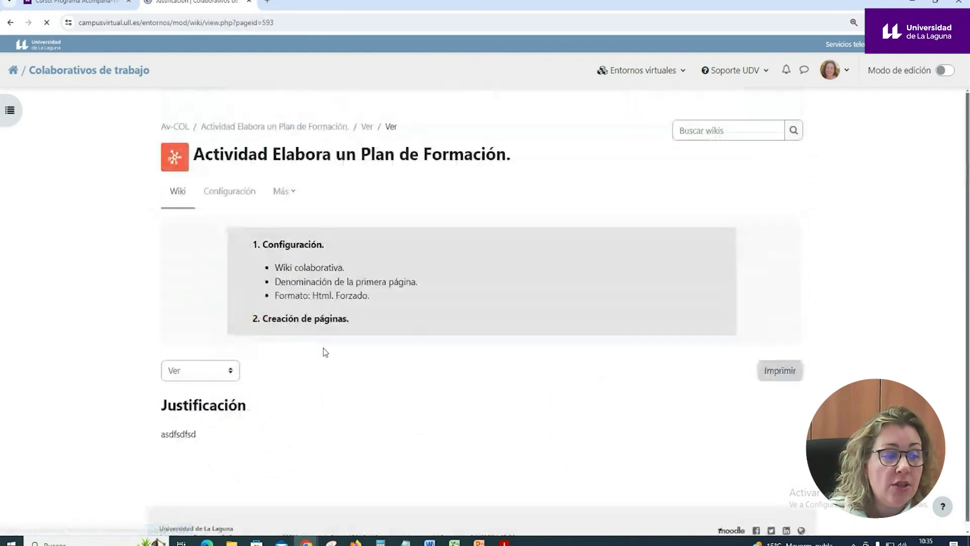
left_click(229, 372)
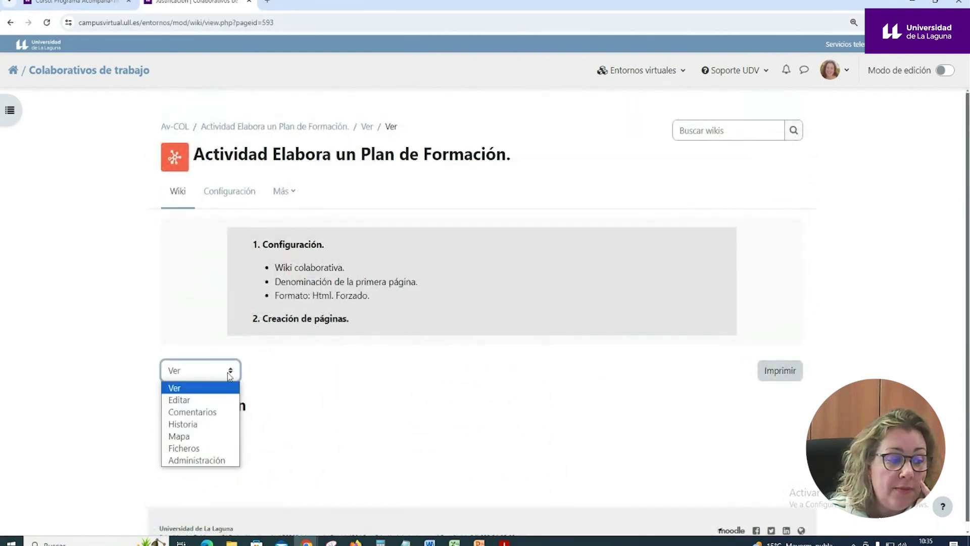
left_click(186, 399)
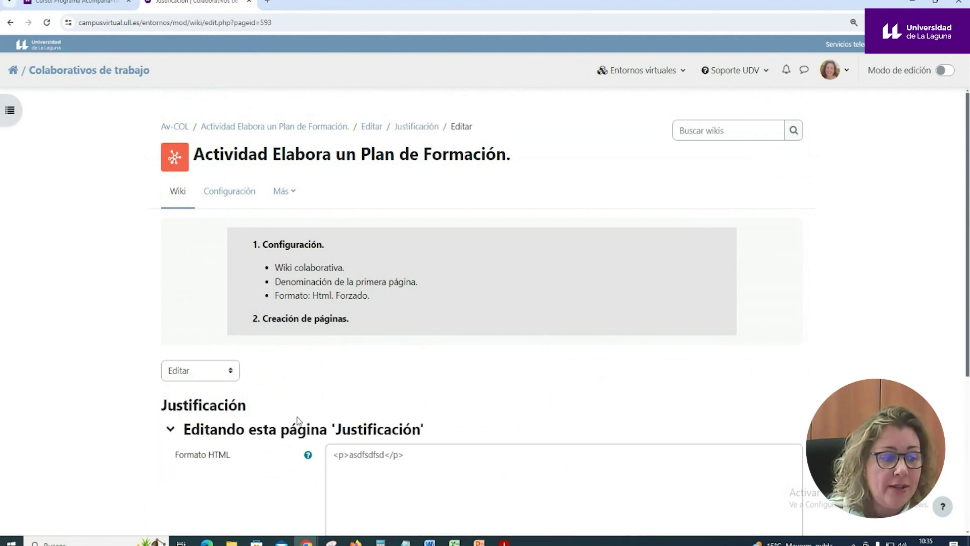
scroll(323, 440, "down", 3)
left_click(402, 361)
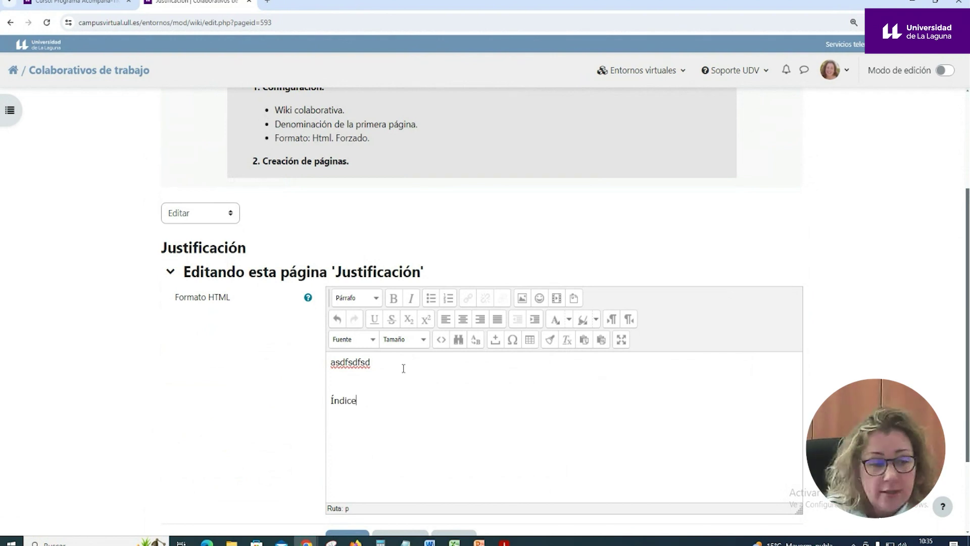
left_click_drag(361, 402, 329, 402)
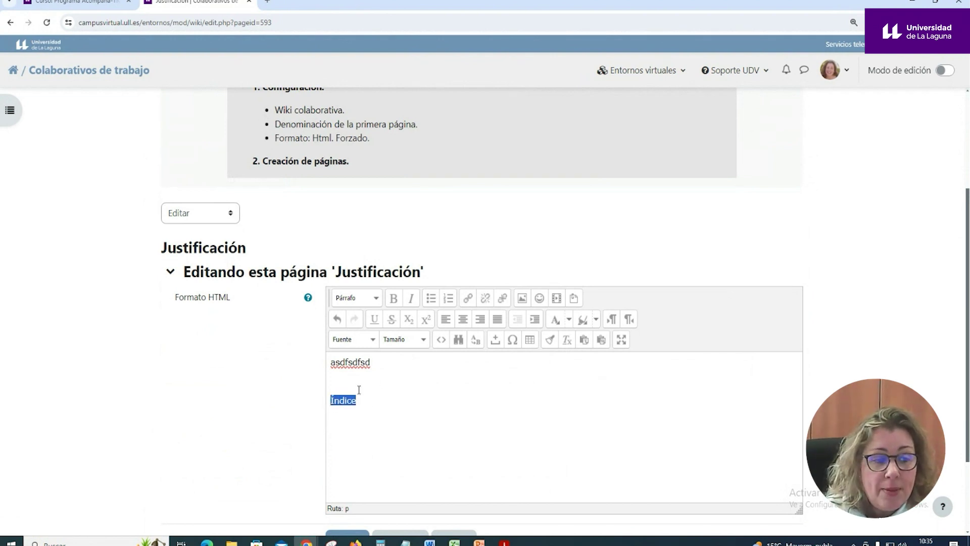
left_click(468, 298)
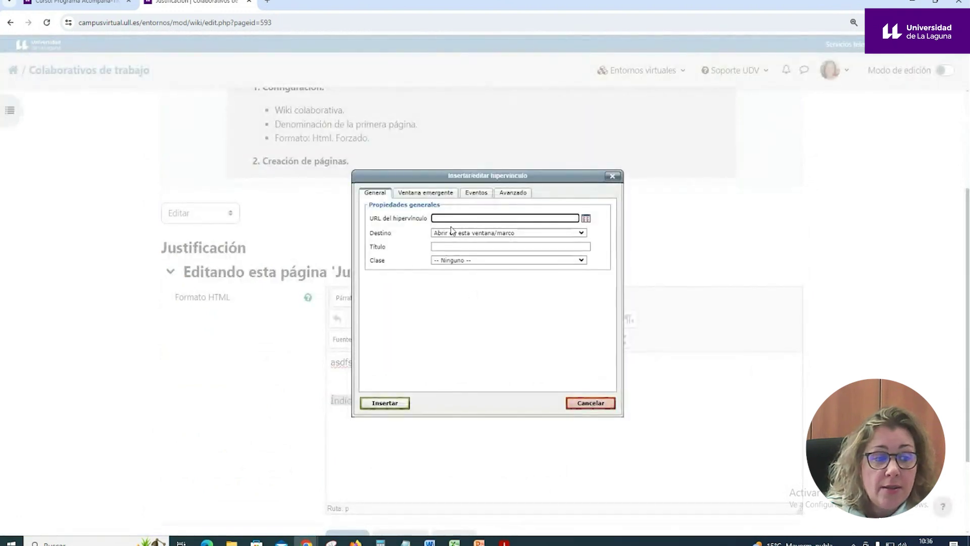
type("ual.ull.es/entornos/mod/wiki/view.php?pageid=567")
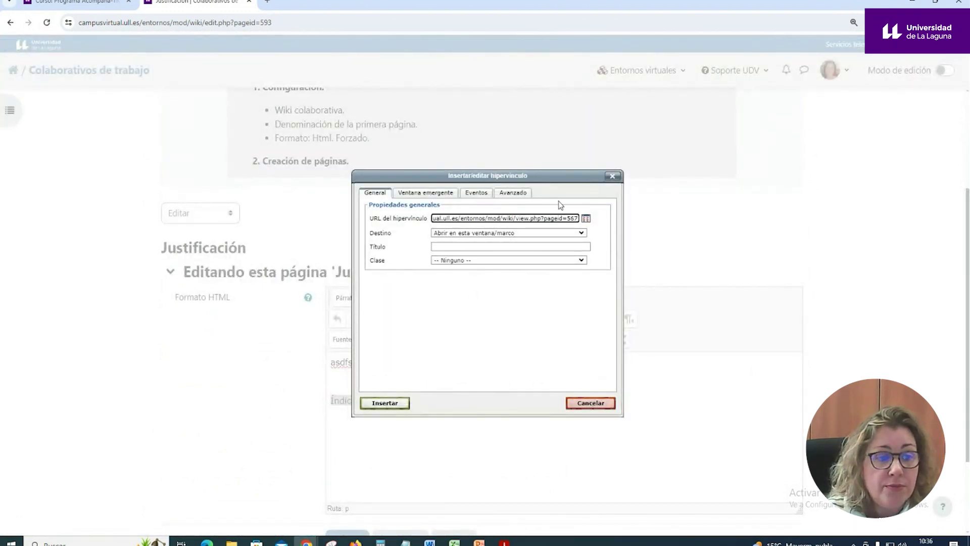
left_click(398, 405)
scroll(421, 422, "down", 2)
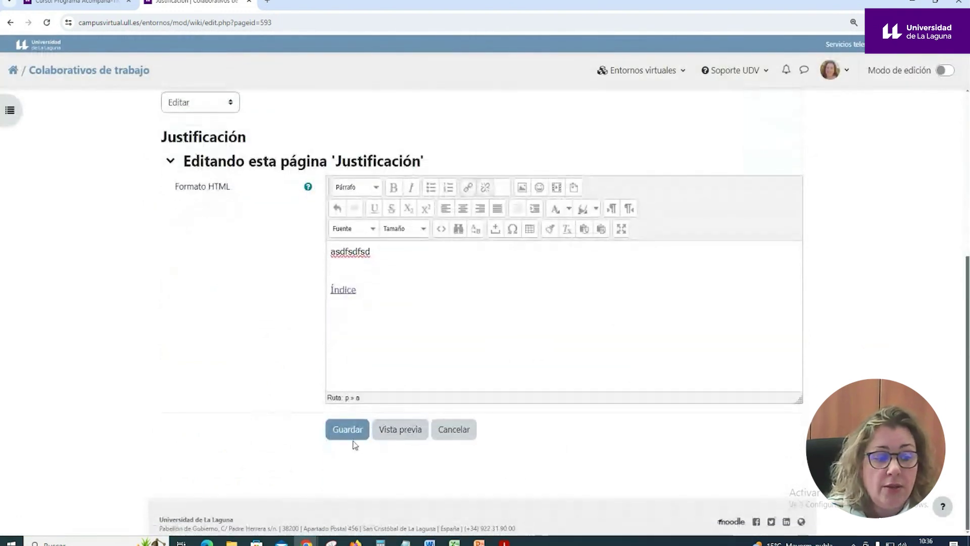
left_click(342, 431)
- Test the Índice link on the Justificación page, then view the editor of the Desarrollo del Plan page from the index
left_click(178, 457)
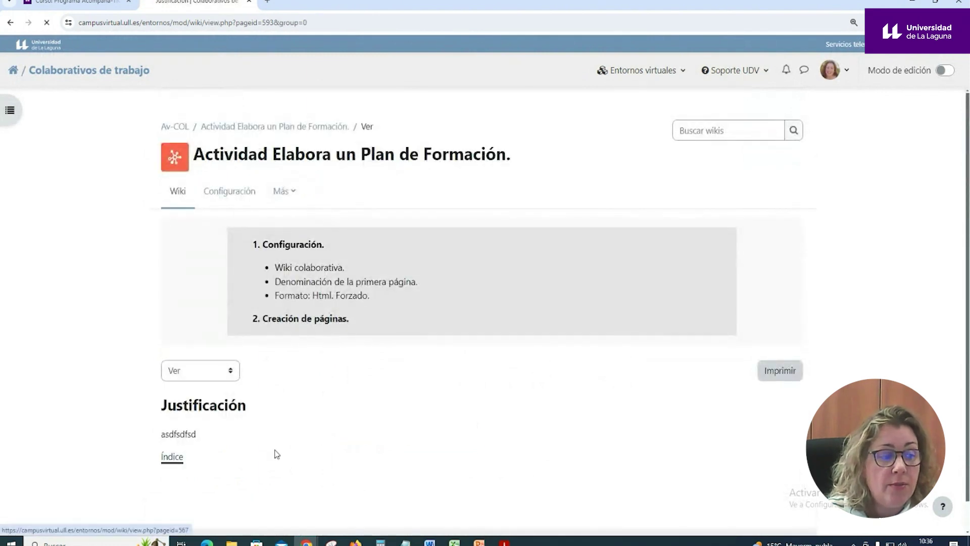
scroll(459, 424, "down", 5)
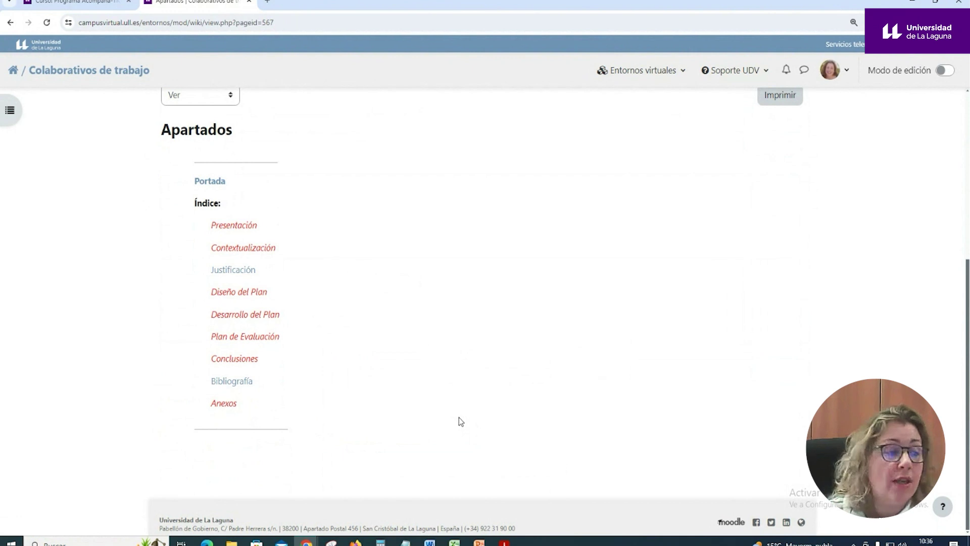
left_click(260, 313)
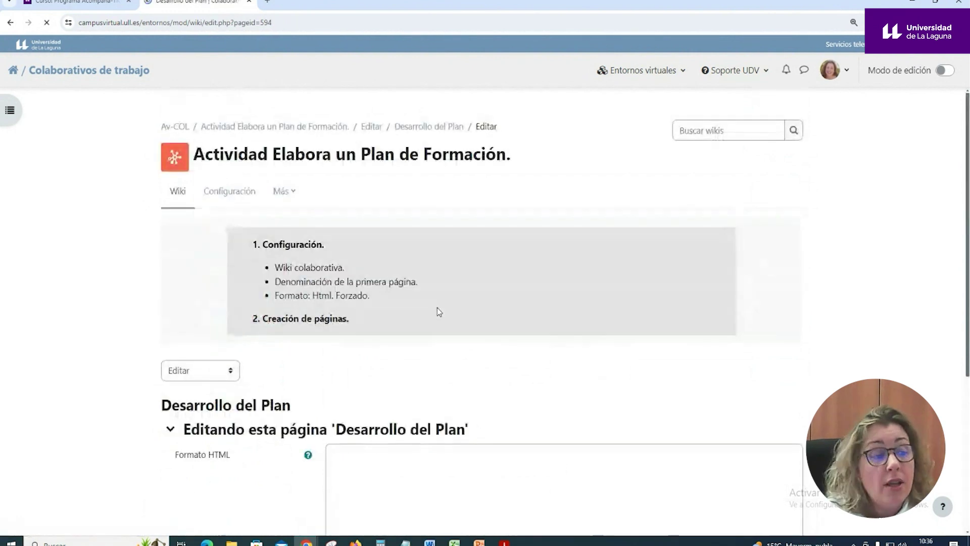
scroll(444, 313, "down", 3)
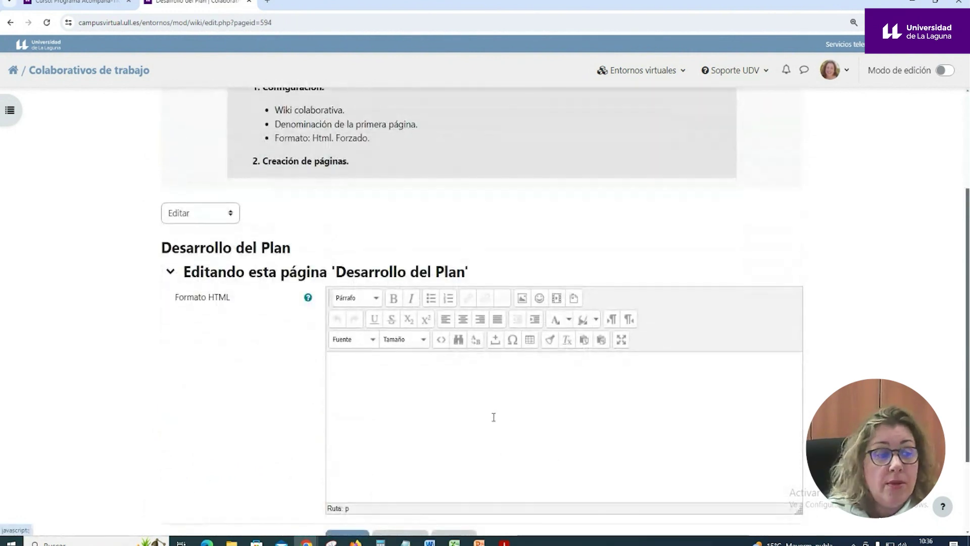
scroll(431, 358, "up", 3)
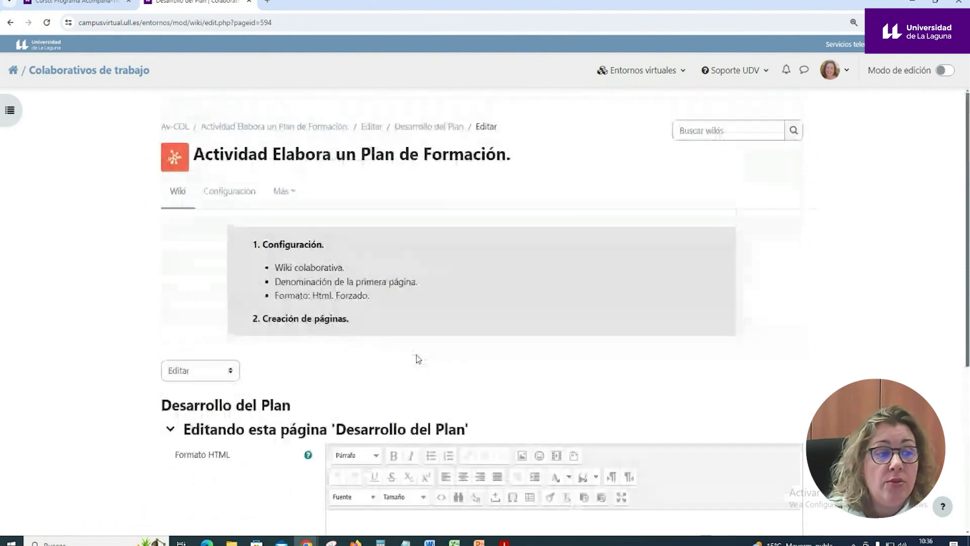
- Leave the Desarrollo del Plan editor for the MEMORIA cover and follow the cover's link to Apartados
left_click(178, 191)
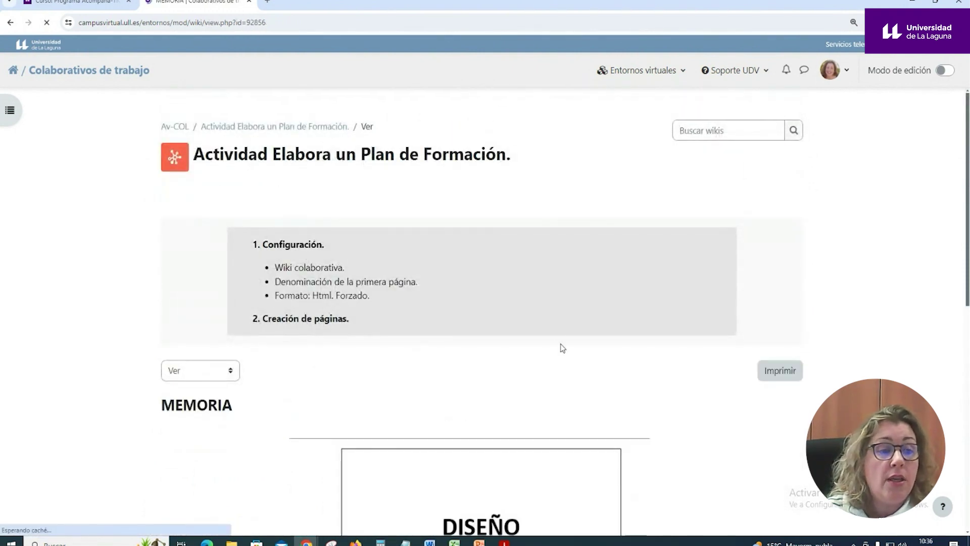
scroll(614, 374, "down", 4)
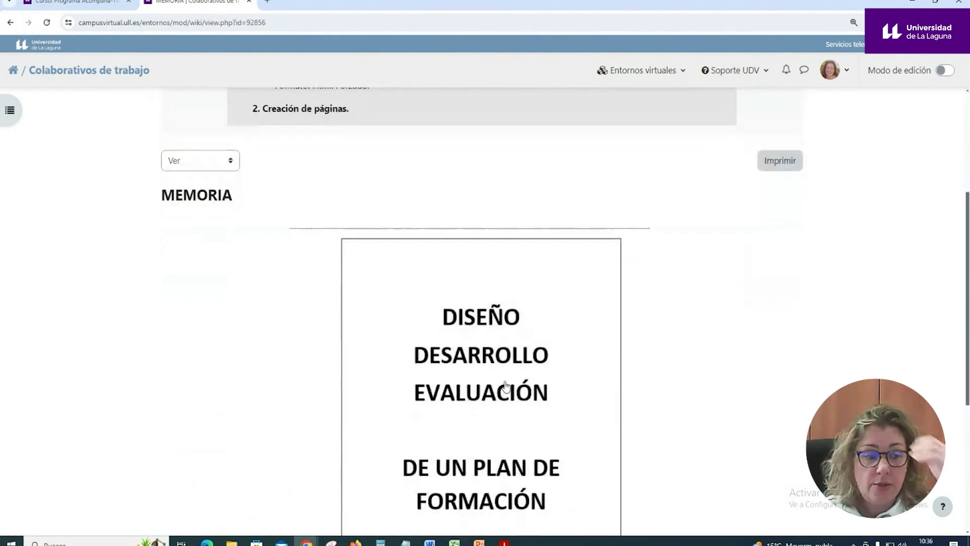
left_click(505, 384)
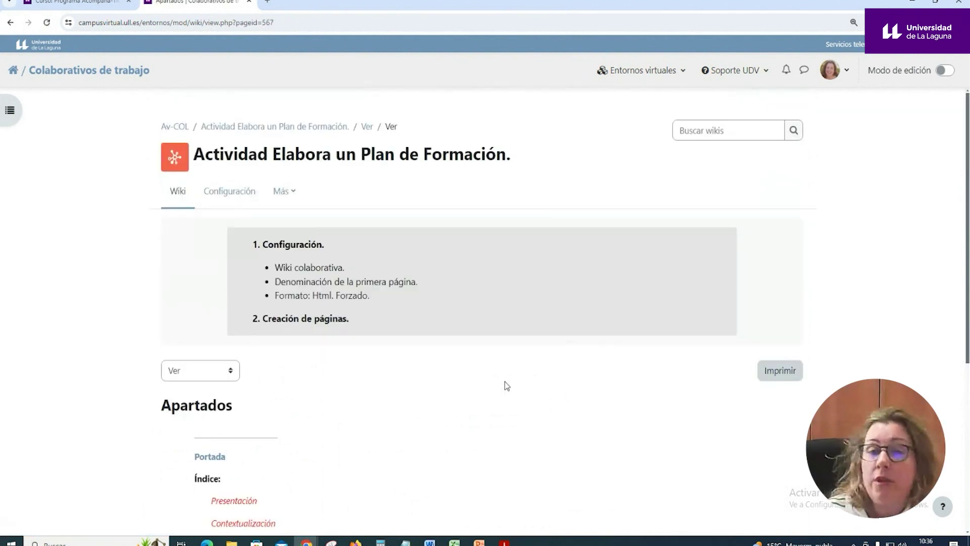
- Open the Contextualización page from the Apartados index, view it, and return to the wiki's first page
scroll(514, 381, "down", 3)
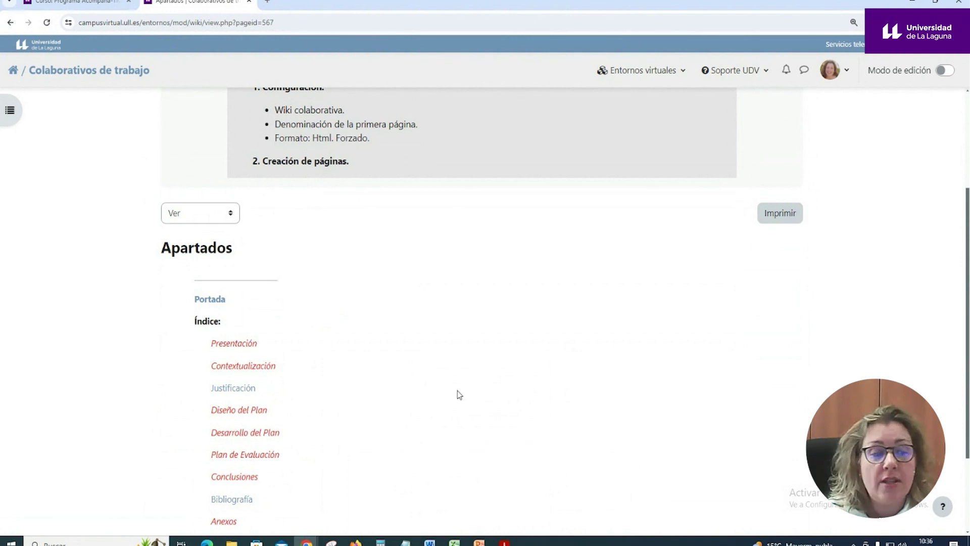
left_click(253, 365)
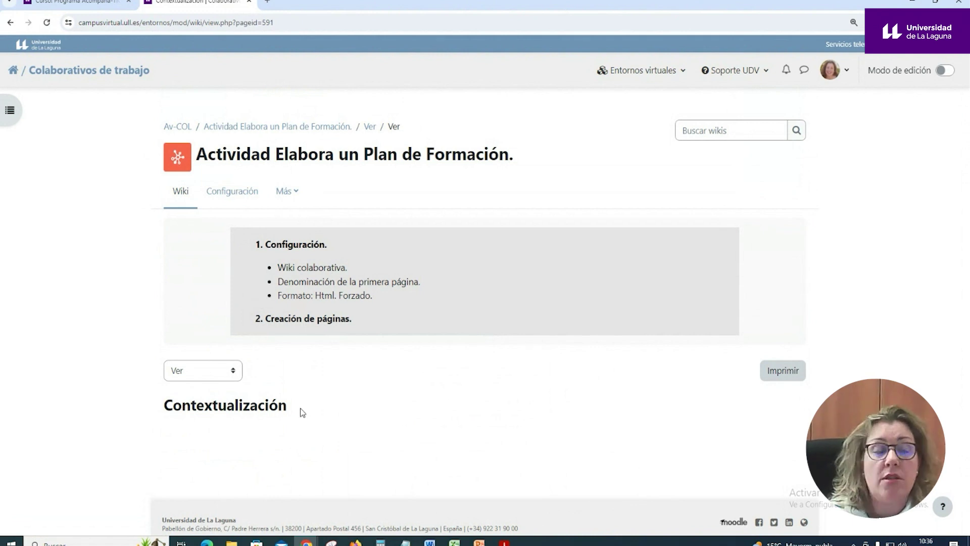
left_click(179, 198)
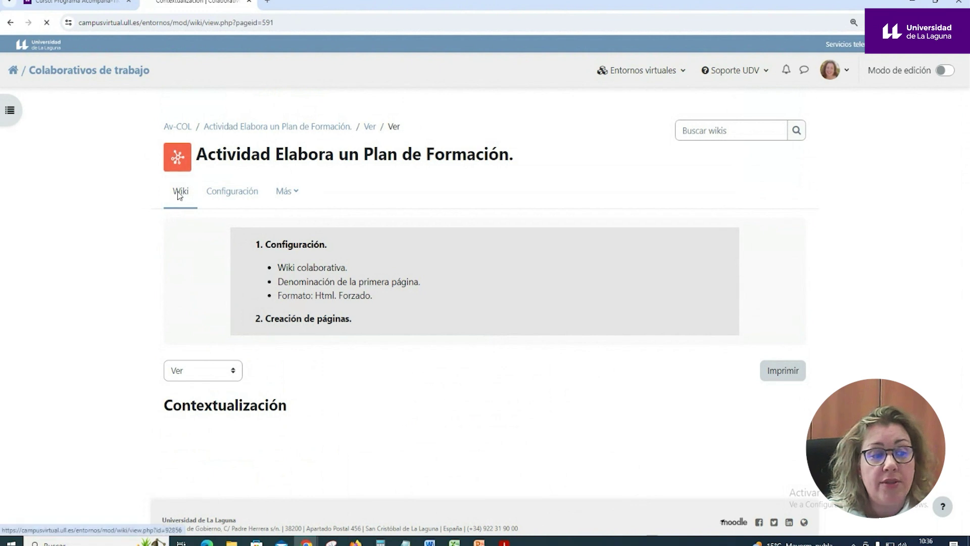
- View the MEMORIA cover, return to the Av-COL course and open Actividad Wiki por grupos
scroll(442, 420, "down", 4)
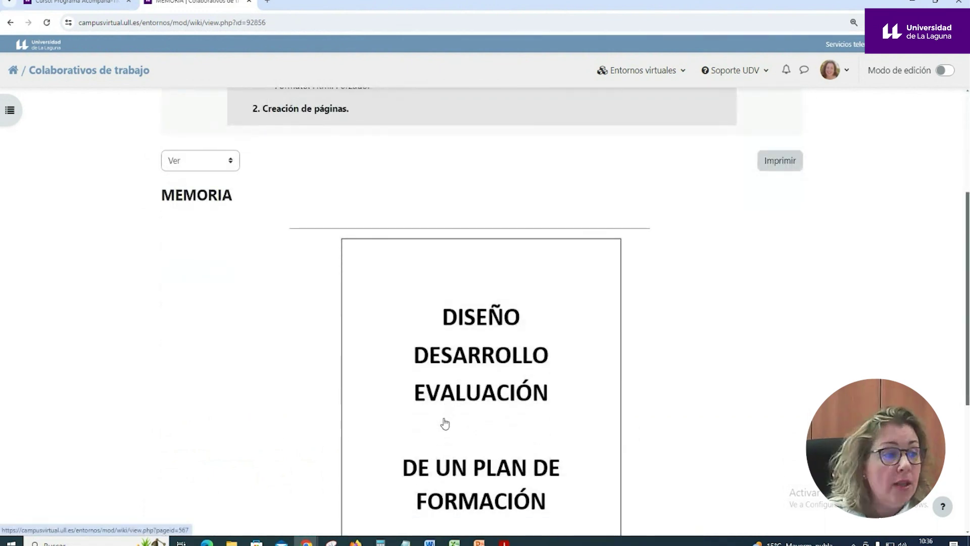
scroll(445, 422, "up", 4)
left_click(173, 128)
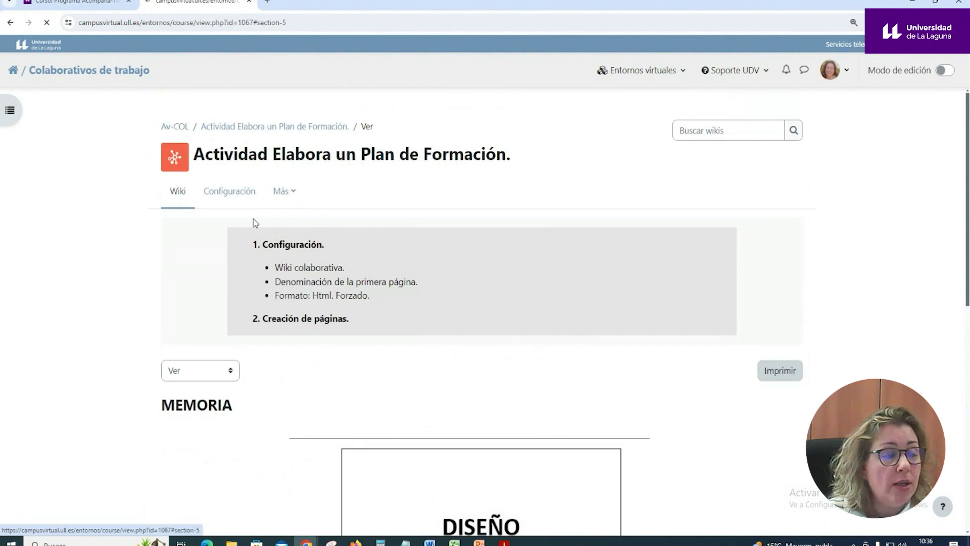
scroll(307, 330, "down", 3)
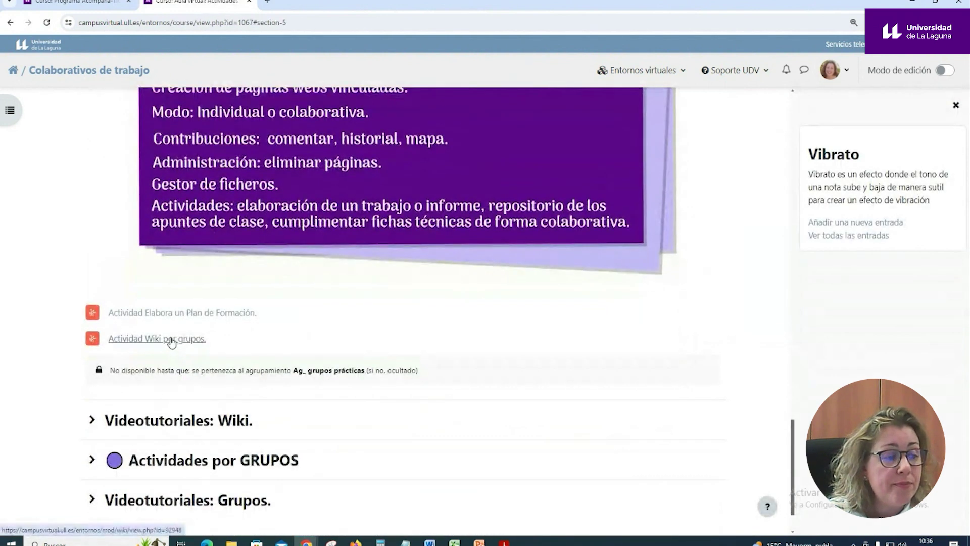
left_click(172, 342)
- View the available separate groups above the MEMORIA cover, keeping Grupo 1 selected
scroll(324, 356, "down", 3)
scroll(340, 358, "down", 2)
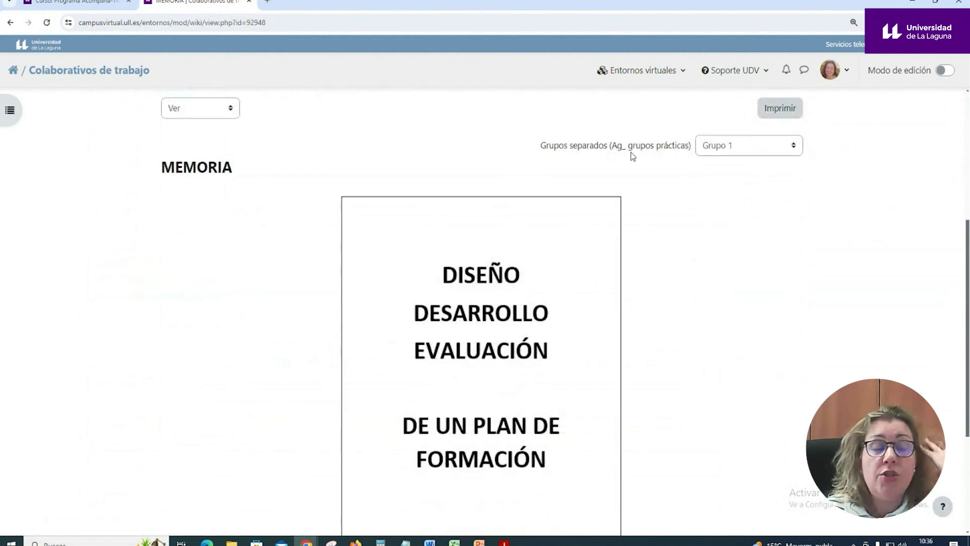
left_click(759, 150)
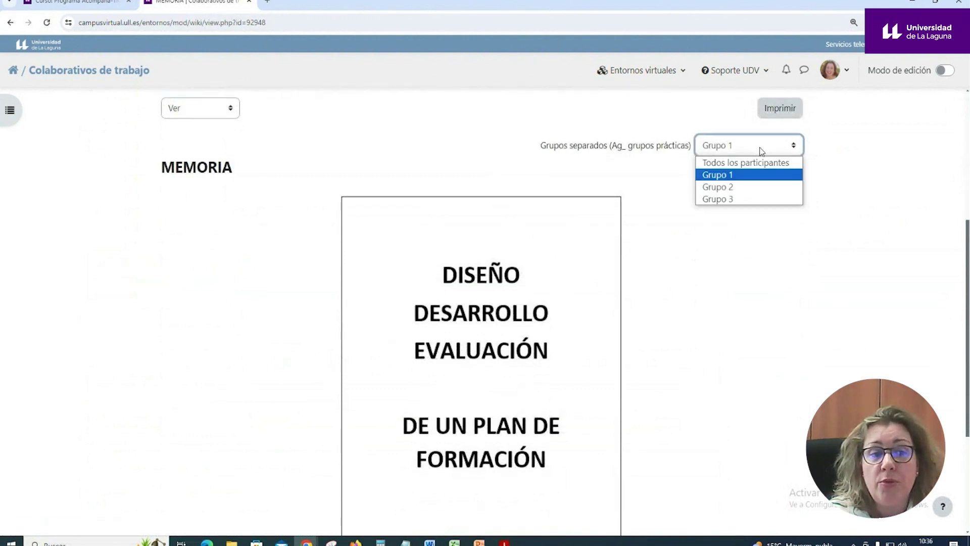
left_click(710, 281)
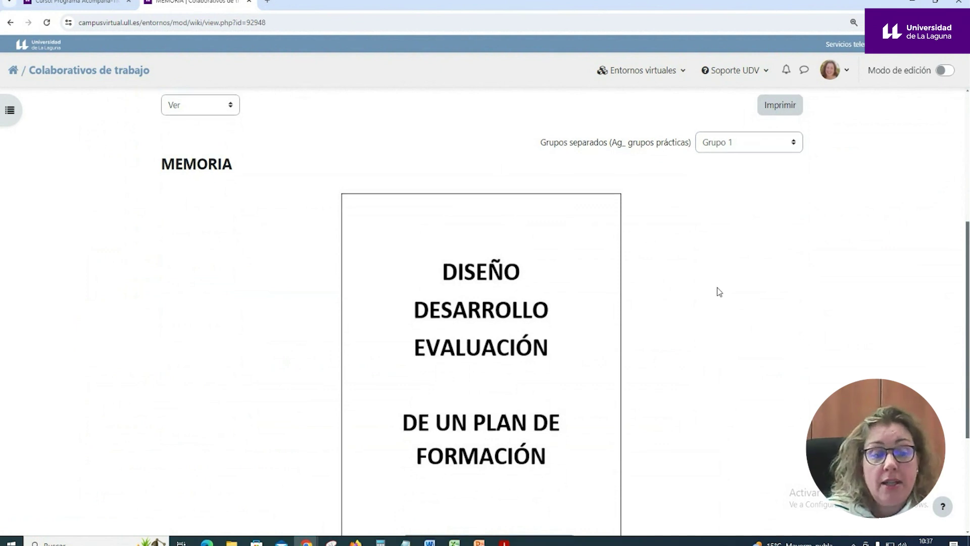
- Follow the MEMORIA cover's link to the team page's editor and save the page as it is
scroll(708, 283, "down", 2)
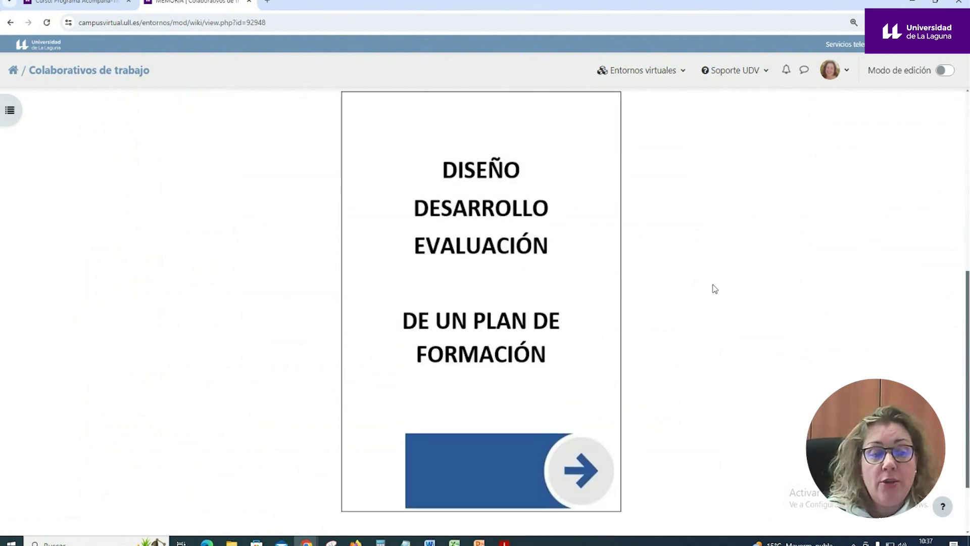
left_click(618, 262)
scroll(596, 278, "down", 3)
scroll(595, 278, "down", 2)
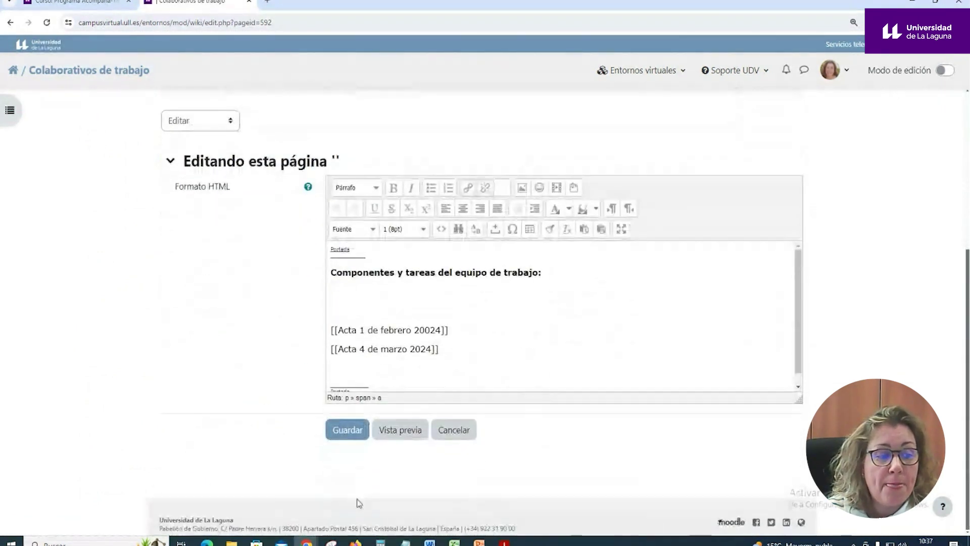
left_click(348, 428)
scroll(412, 417, "down", 3)
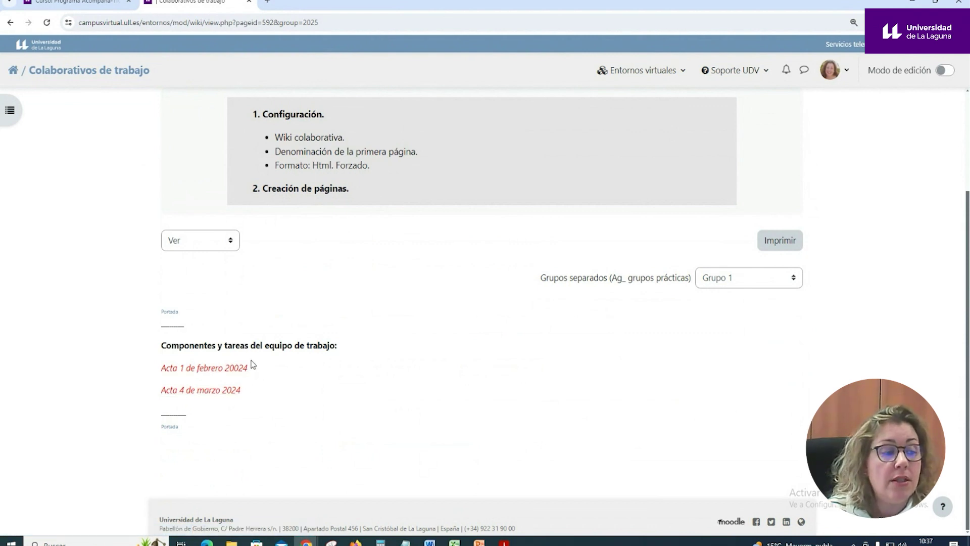
- Reopen the team page for editing and examine the space under "Componentes y tareas del equipo de trabajo:" and the two Acta links
left_click(230, 241)
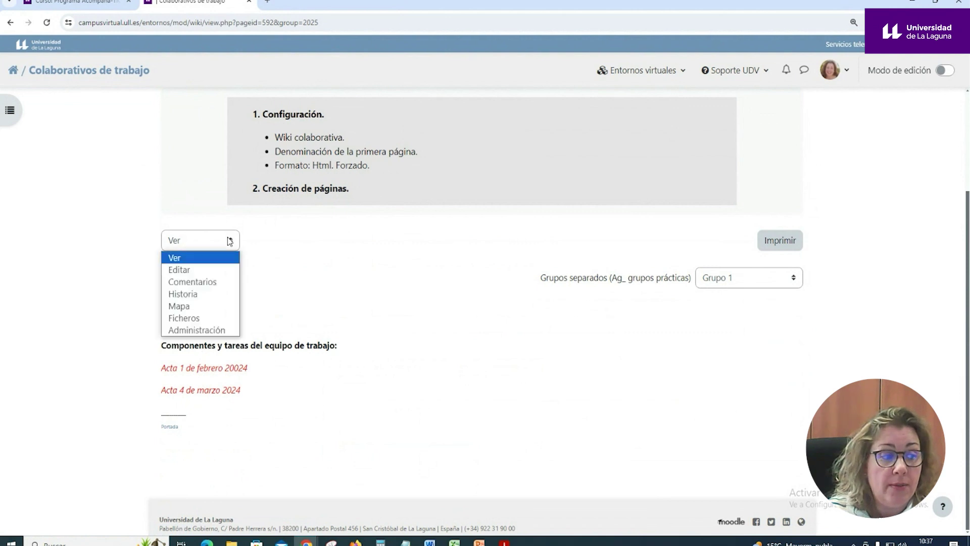
left_click(200, 269)
scroll(399, 337, "down", 5)
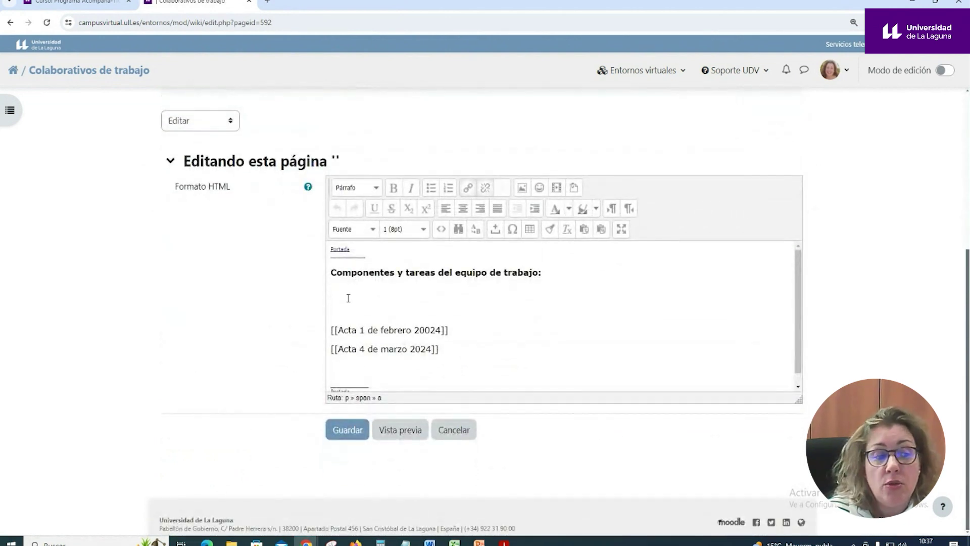
left_click(349, 300)
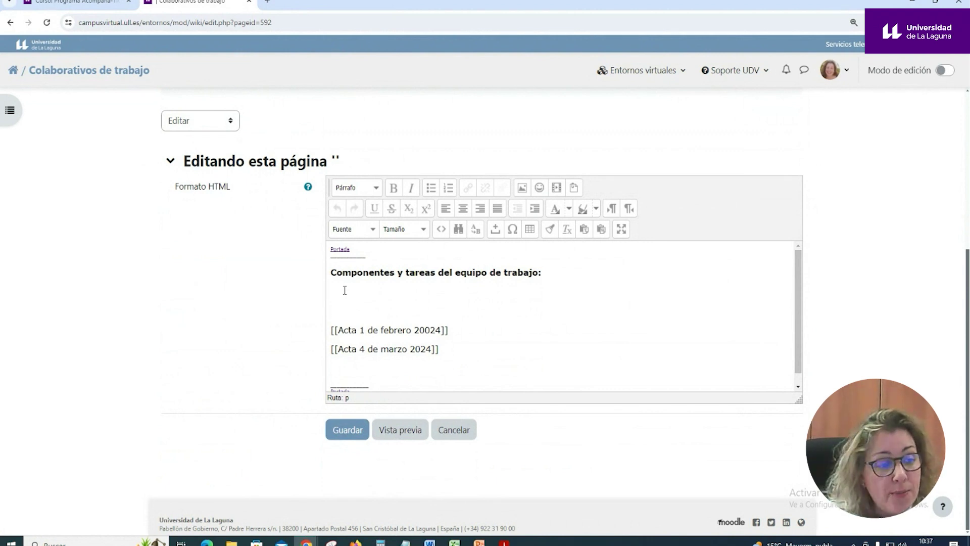
left_click(375, 361)
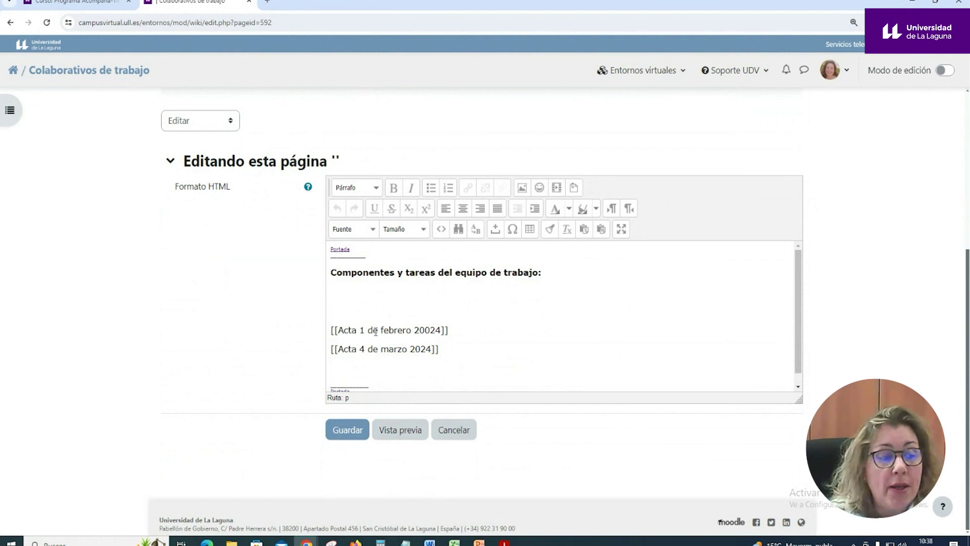
- Highlight the double brackets and the page name in [[Acta 1 de febrero 20024]], and save the team page
left_click(337, 331)
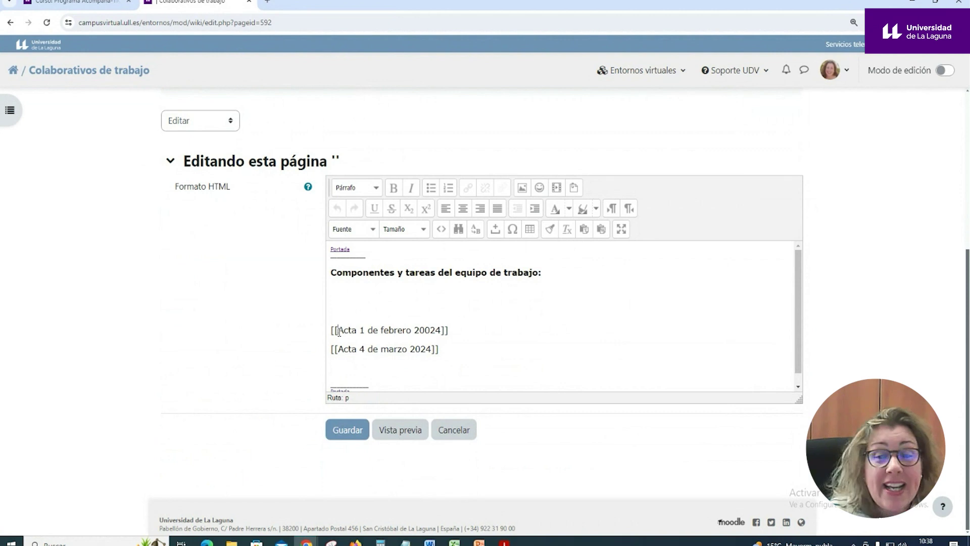
key("End")
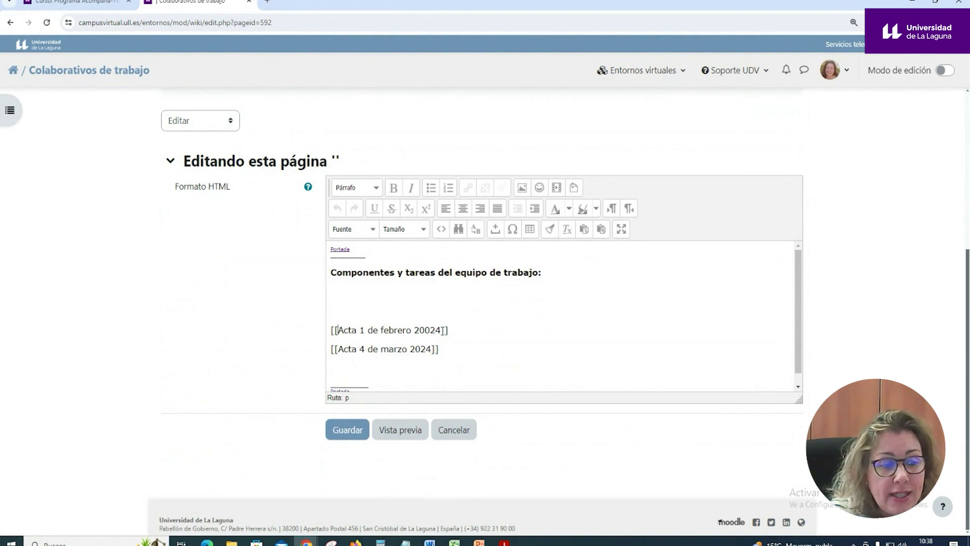
key("shift+Left")
key("shift+Left")
left_click_drag(339, 330, 330, 331)
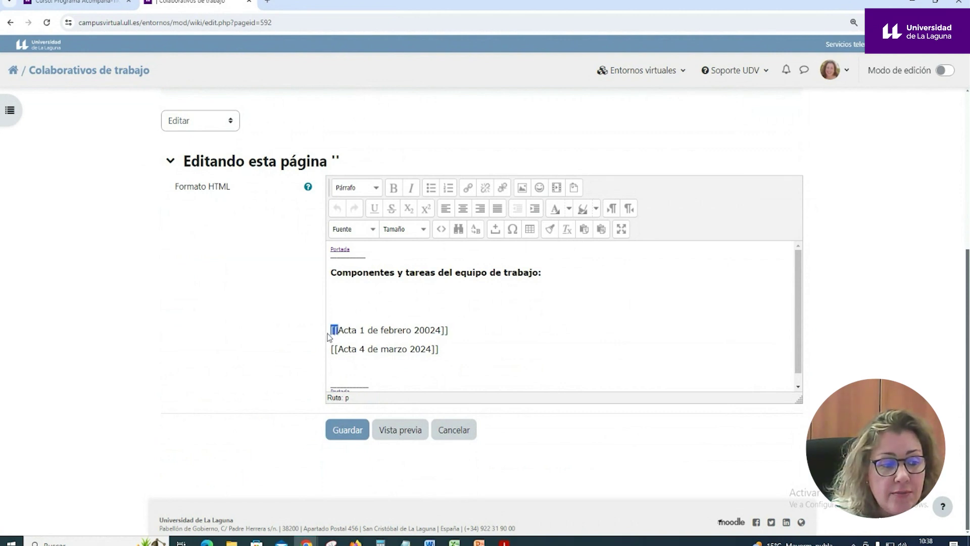
left_click(523, 324)
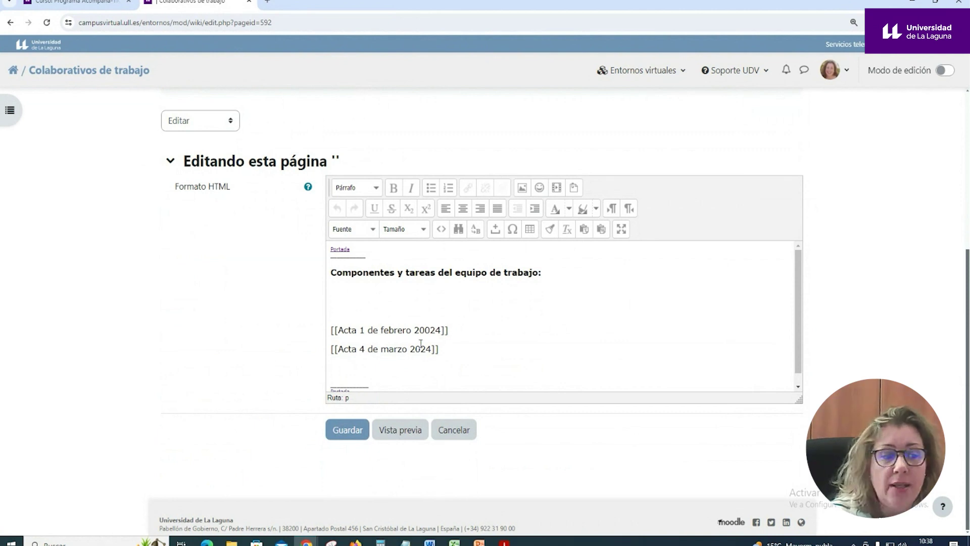
left_click_drag(344, 330, 407, 330)
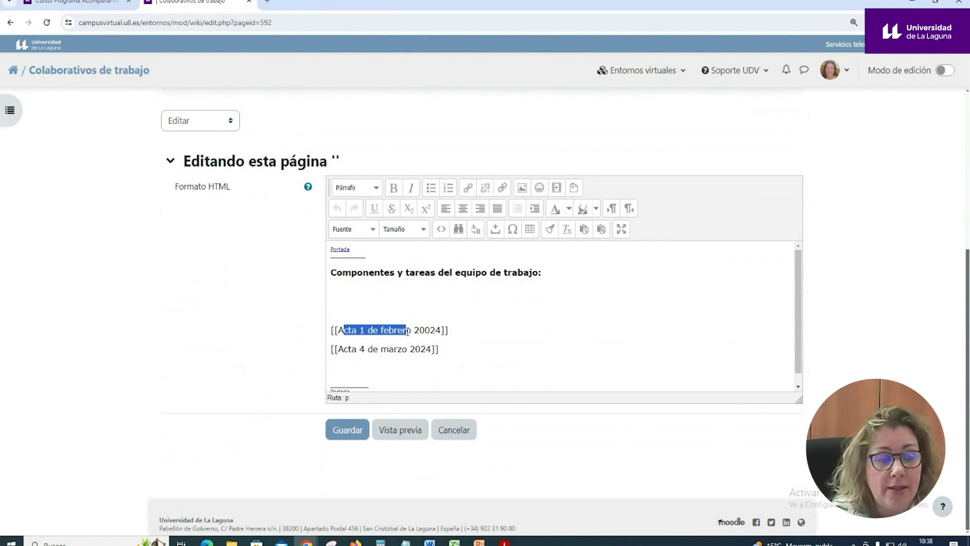
left_click(348, 432)
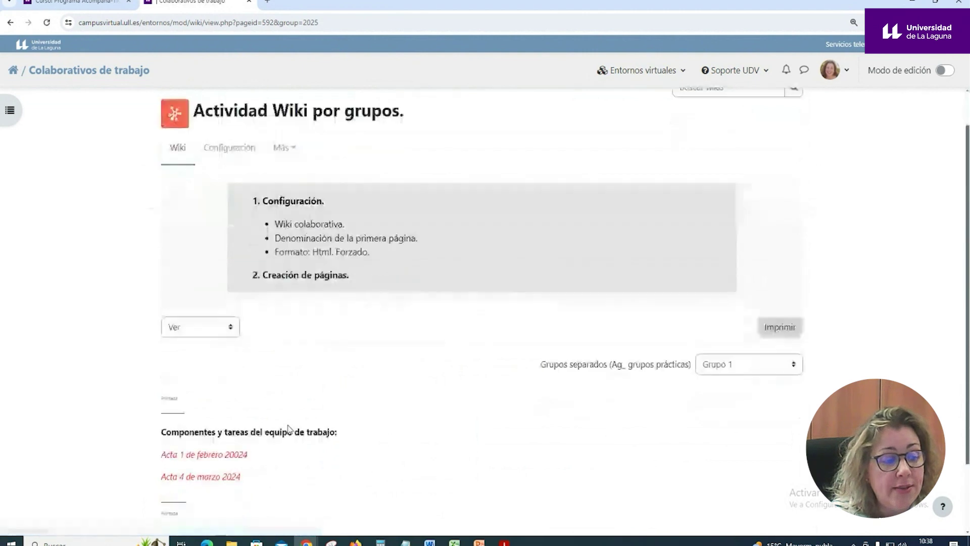
- Follow the Acta 1 de febrero 20024 link, open that page's editor and save the page empty
scroll(263, 409, "down", 3)
left_click(215, 371)
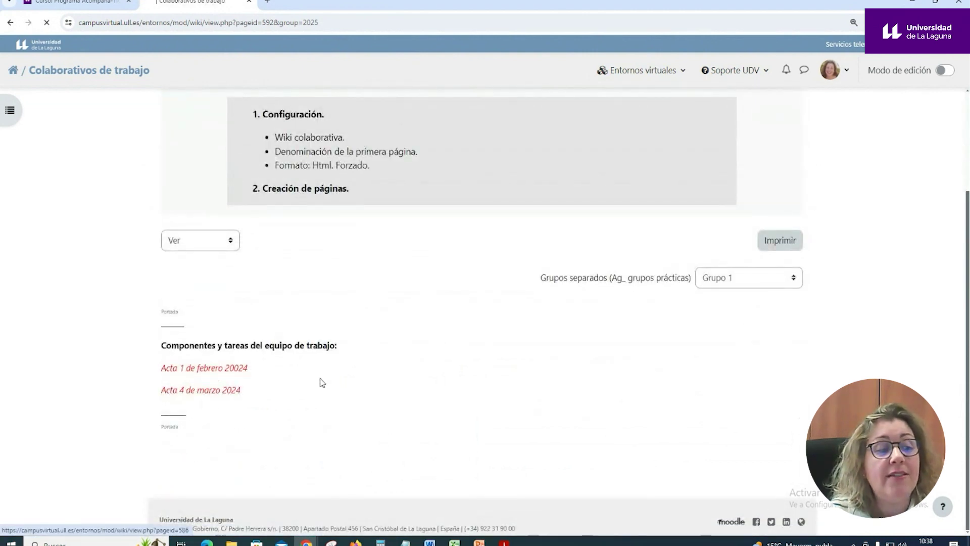
left_click(219, 362)
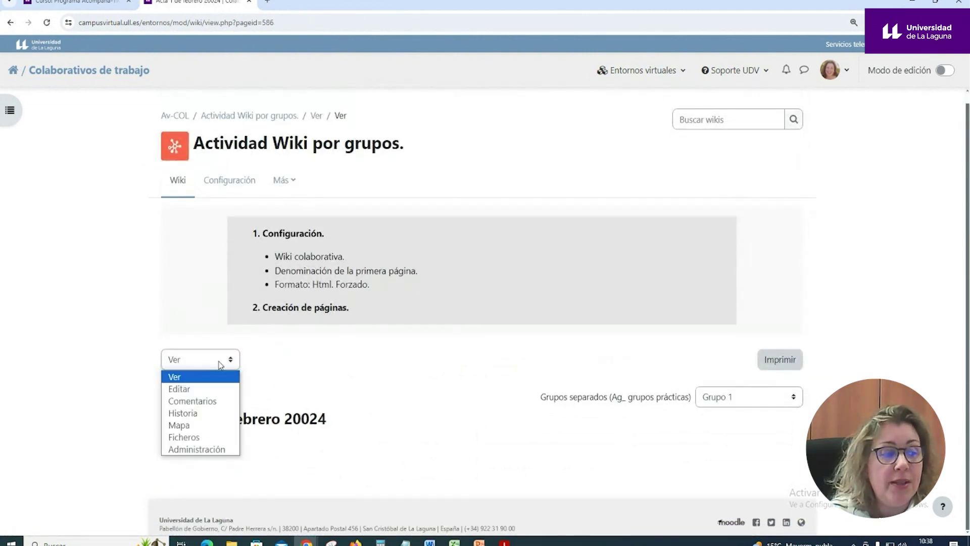
left_click(197, 388)
scroll(384, 372, "down", 4)
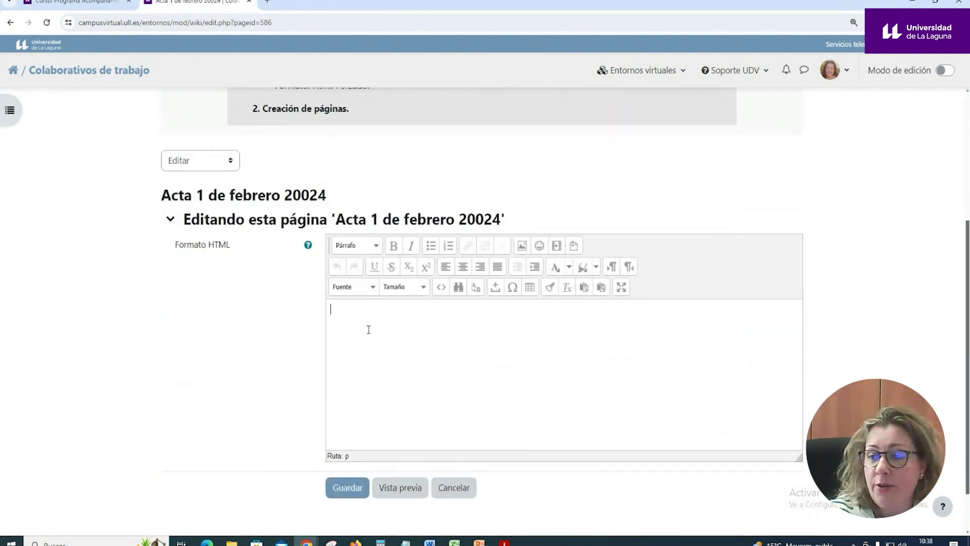
left_click(353, 491)
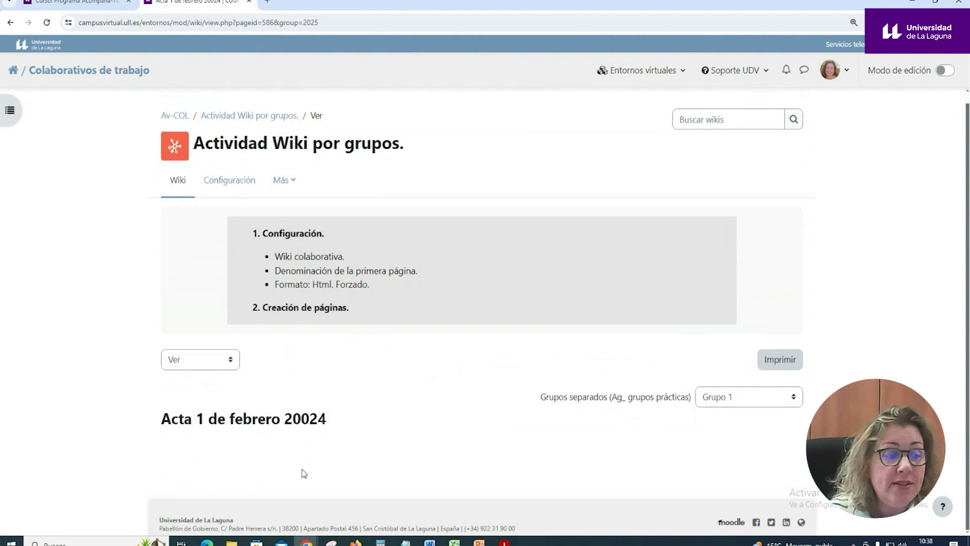
- View the separate groups available on the Acta page, keep Grupo 1, and return to the Av-COL course
left_click(756, 396)
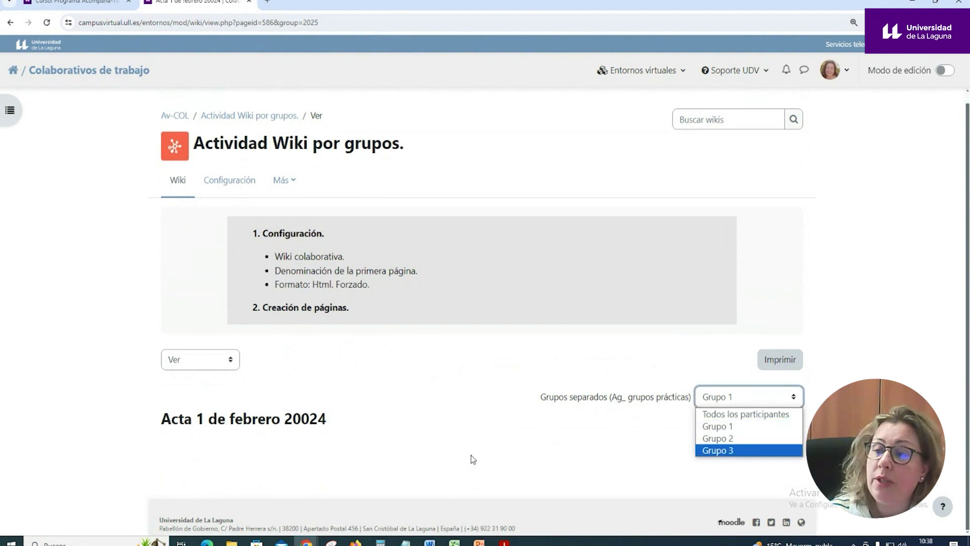
left_click(449, 453)
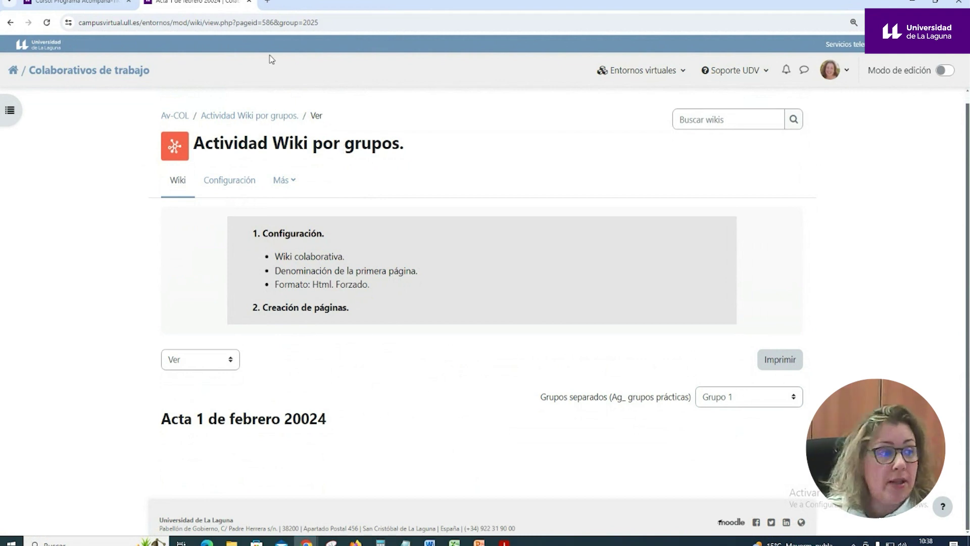
left_click(175, 116)
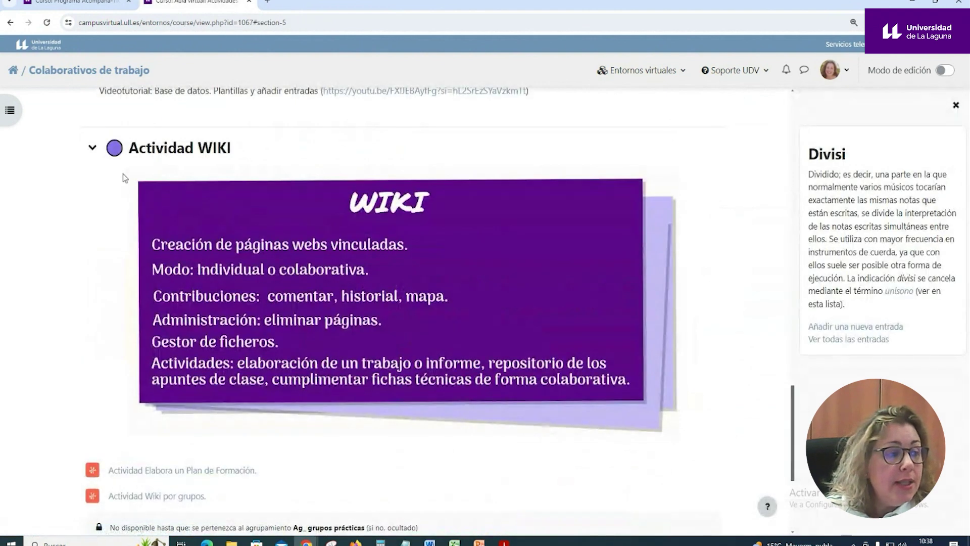
- Collapse the Actividad WIKI section, expand Actividades por GRUPOS, and examine its GRUPOS overview and listed activities
left_click(92, 148)
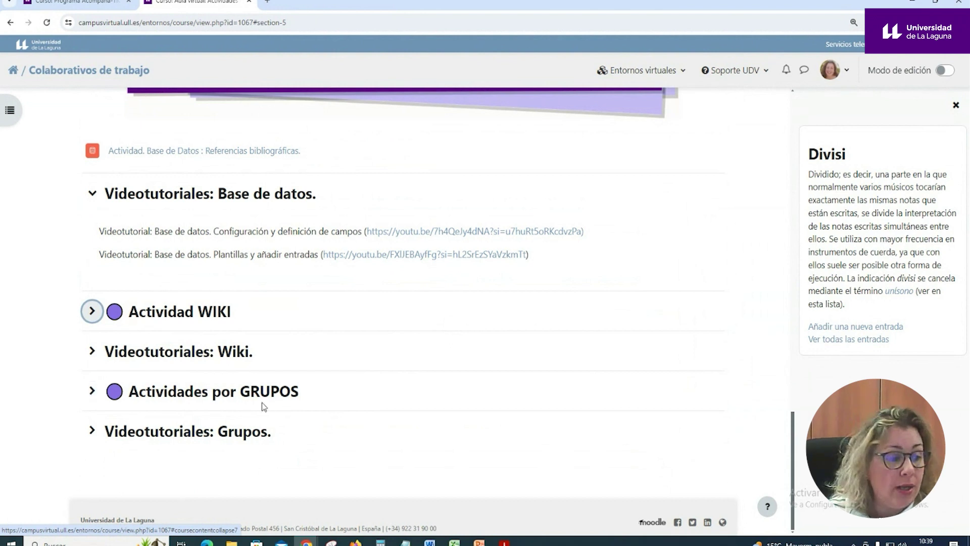
left_click(92, 391)
scroll(367, 353, "down", 3)
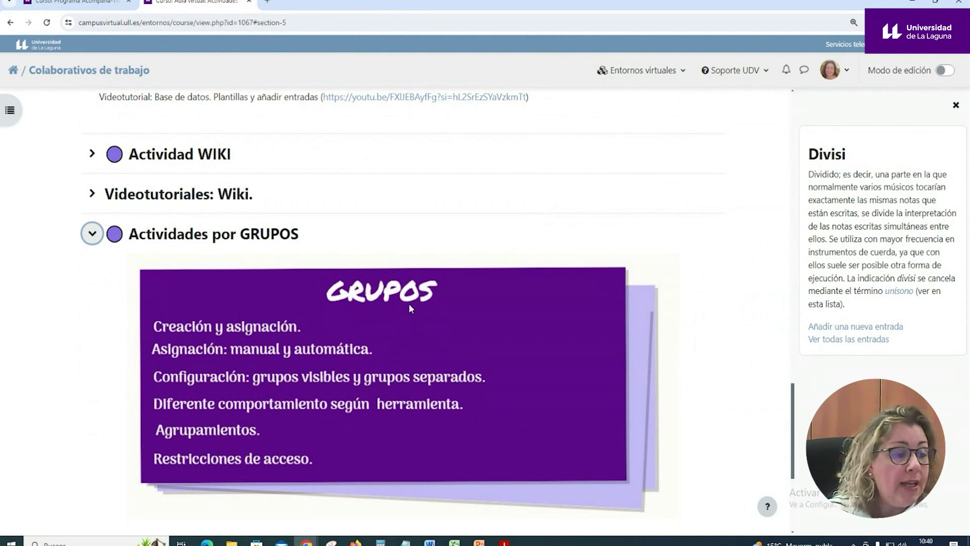
scroll(384, 253, "down", 2)
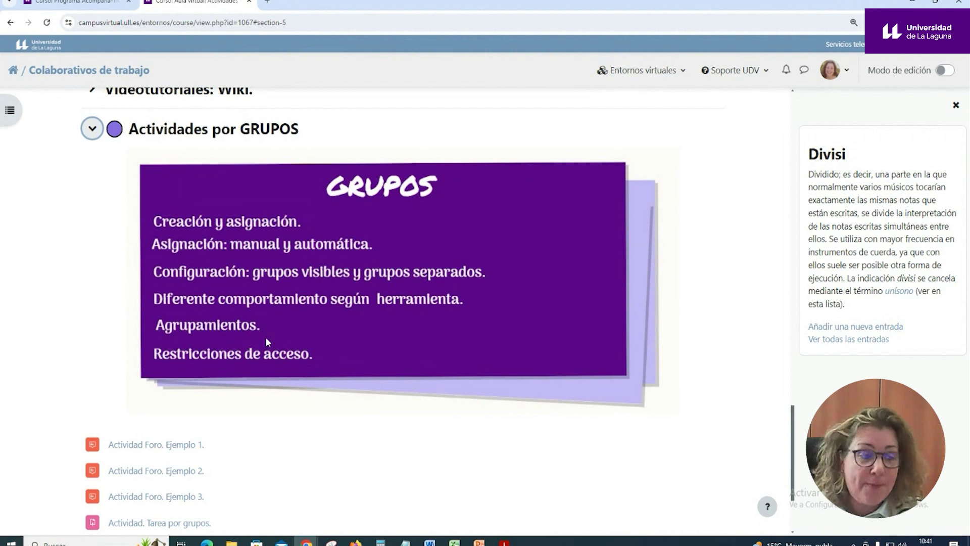
scroll(317, 333, "down", 2)
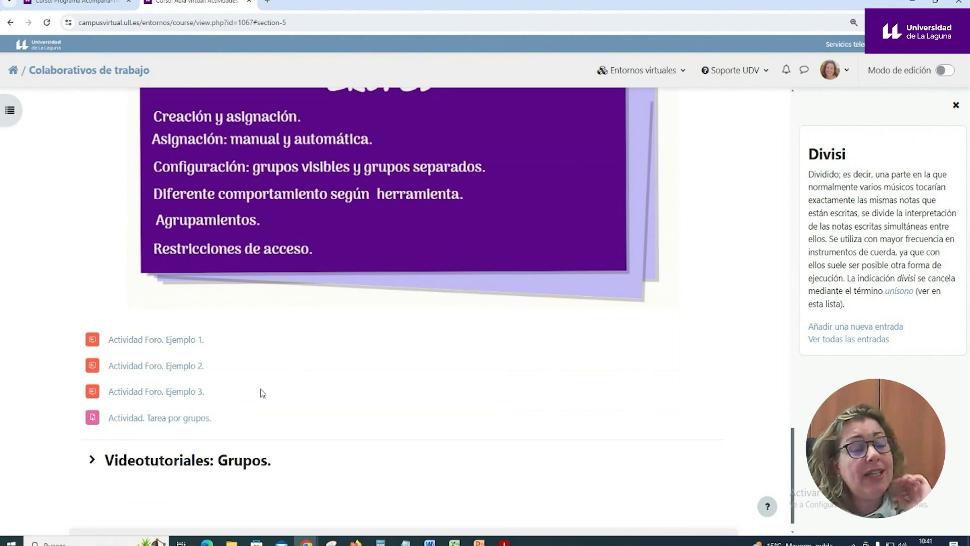
scroll(376, 338, "up", 1)
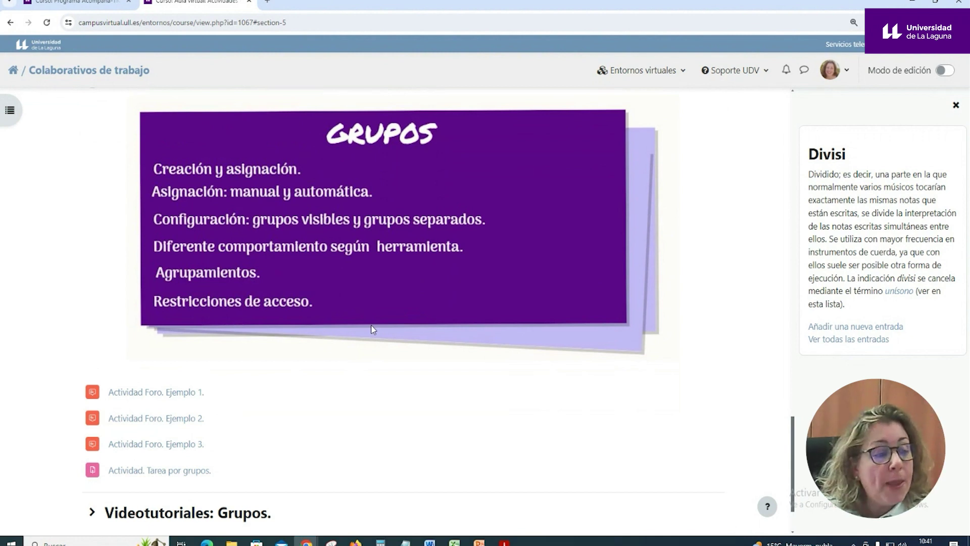
scroll(341, 366, "down", 2)
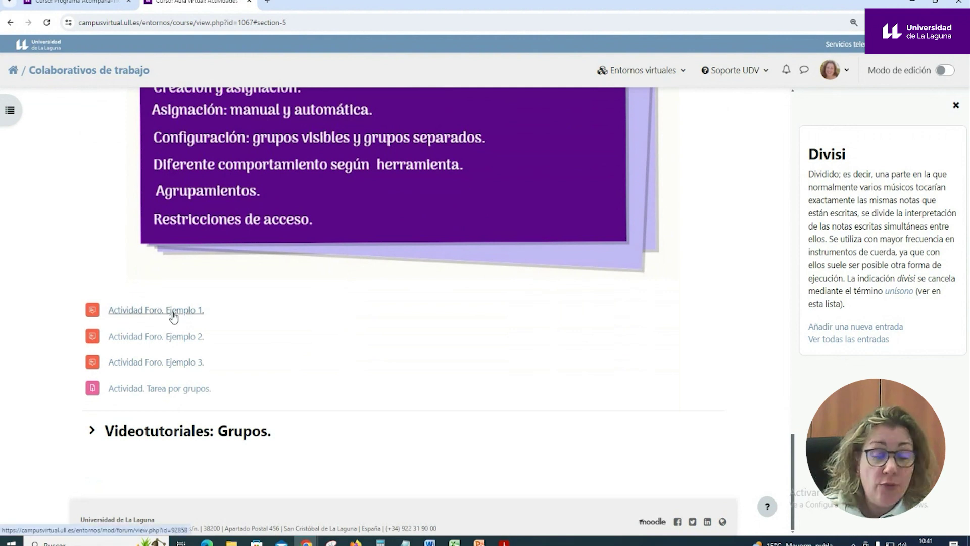
- Open Actividad Foro. Ejemplo 1 and highlight "Evaluación continua" under Creación de grupos in its description
left_click(173, 317)
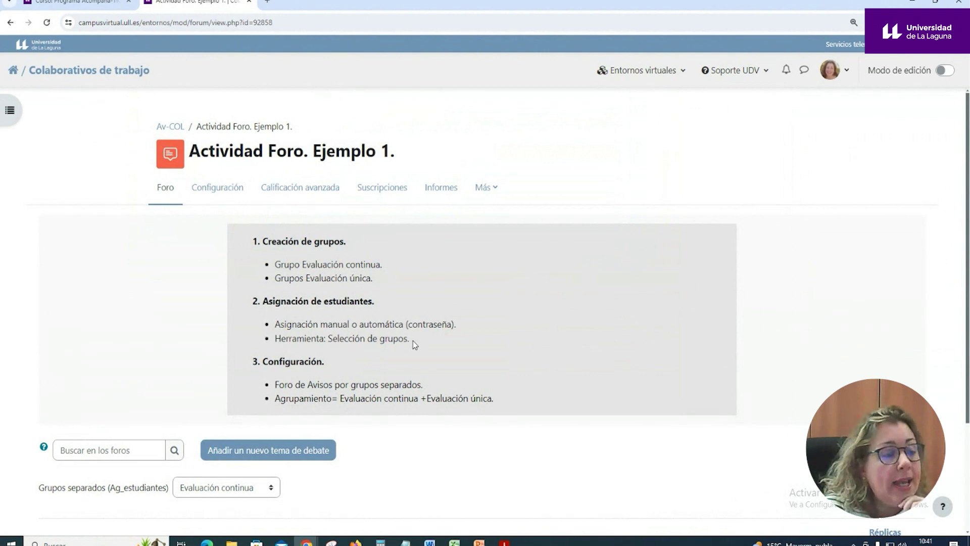
scroll(414, 343, "down", 1)
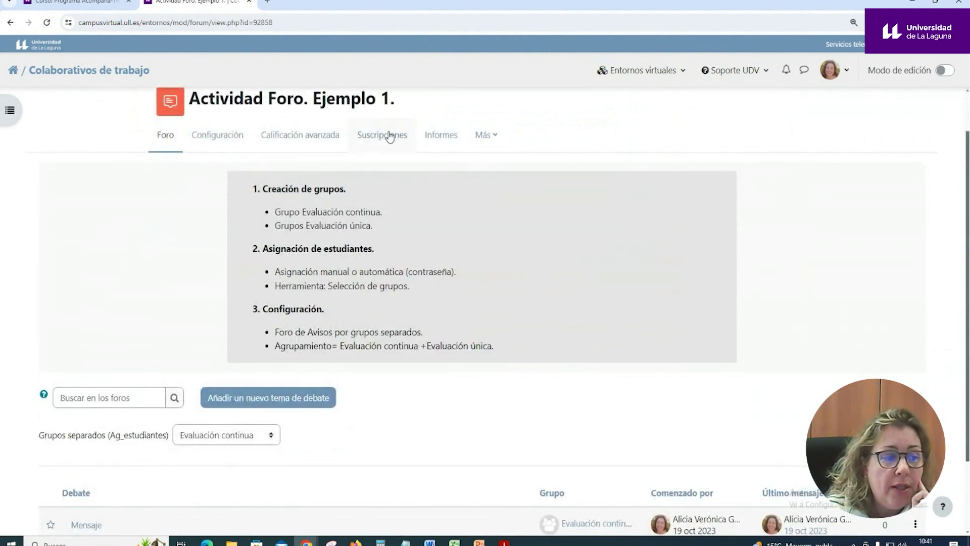
left_click_drag(301, 211, 390, 213)
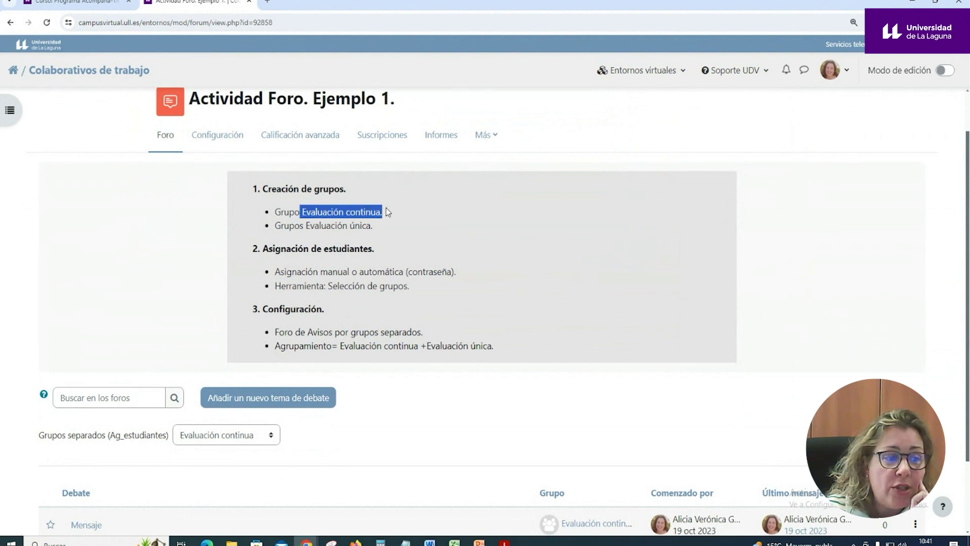
- Highlight "Evaluación única", "Selección de grupos" and the separate-groups and Agrupamiento lines under Configuración in the forum description, then clear the selection
left_click_drag(309, 226, 382, 229)
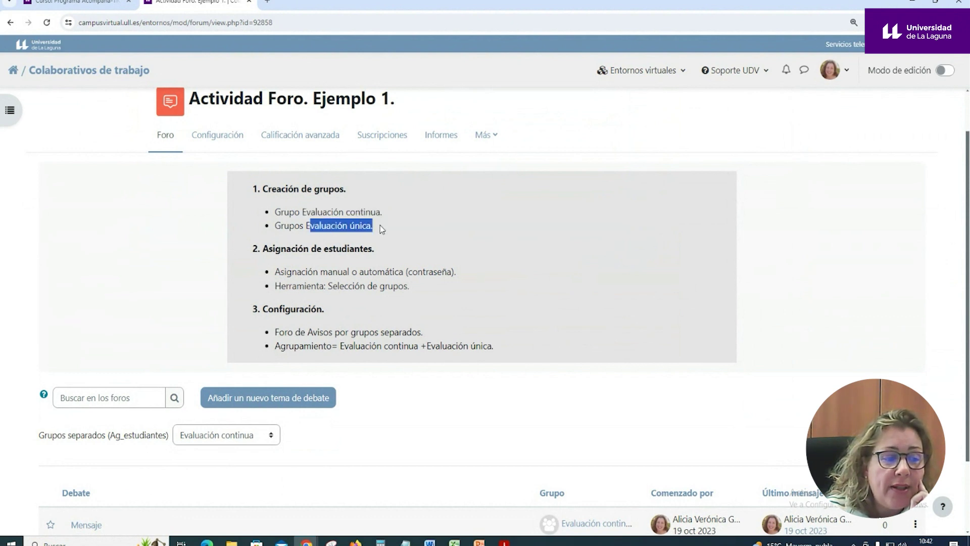
left_click(435, 406)
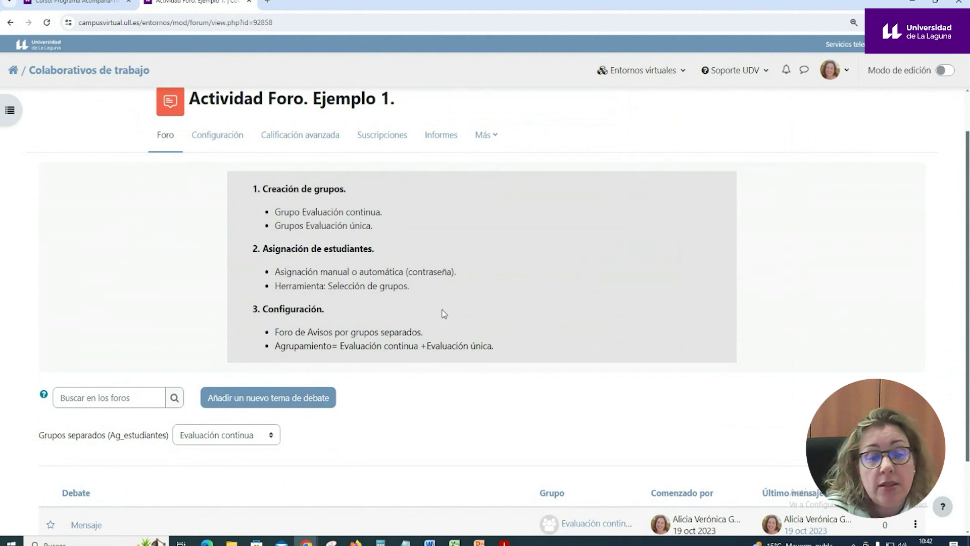
scroll(399, 313, "down", 1)
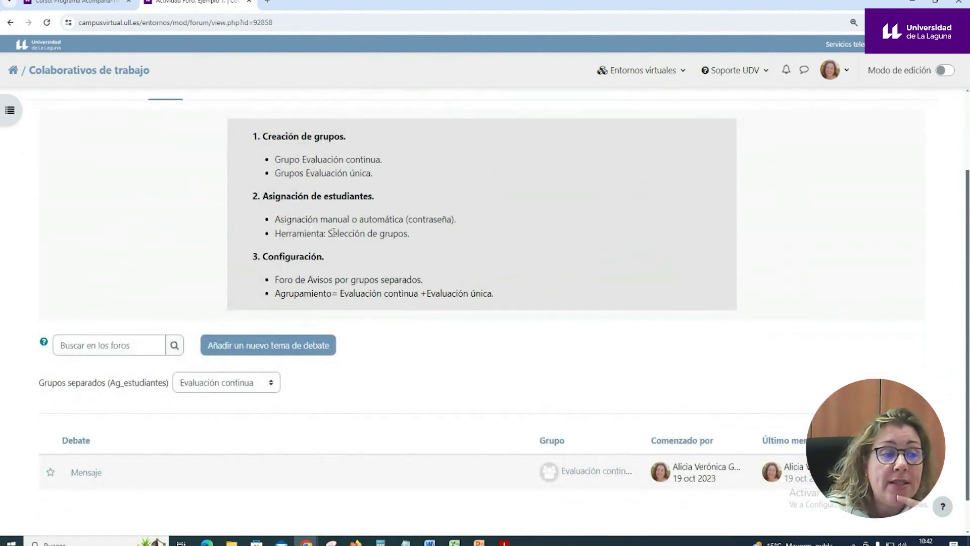
left_click_drag(332, 233, 415, 248)
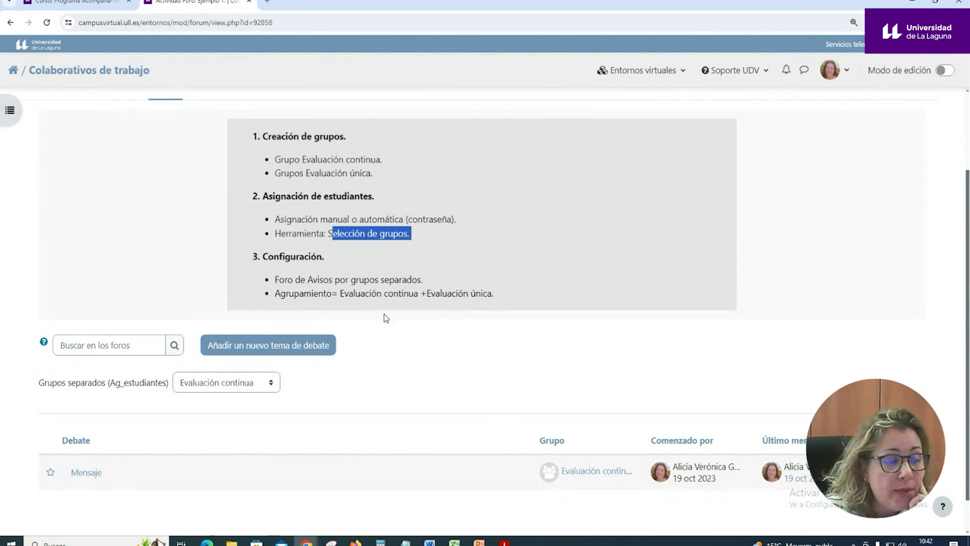
scroll(386, 319, "down", 2)
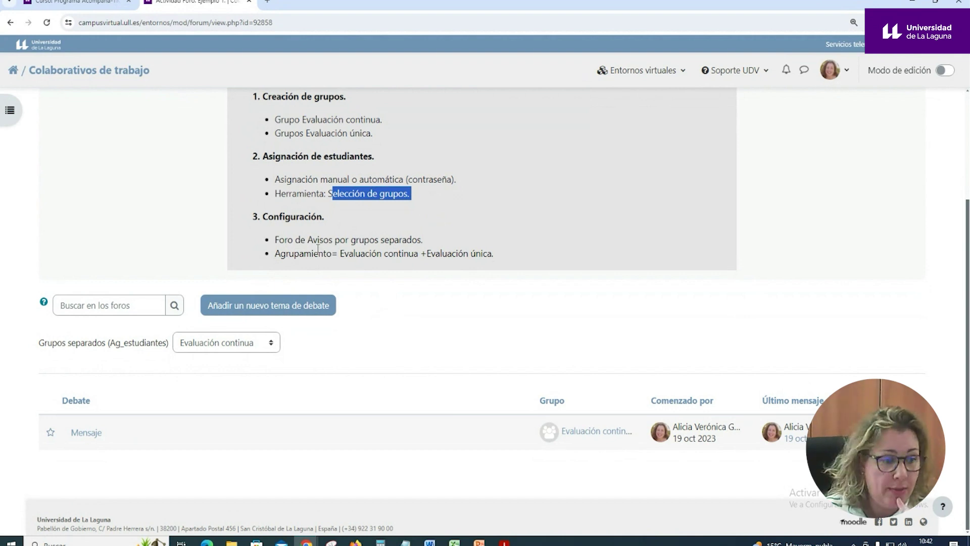
left_click_drag(293, 239, 418, 253)
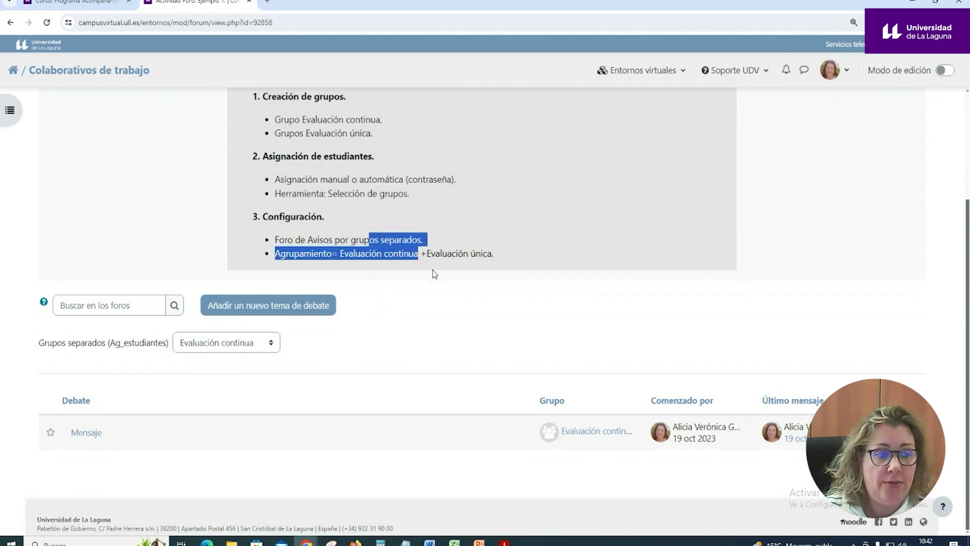
left_click(432, 269)
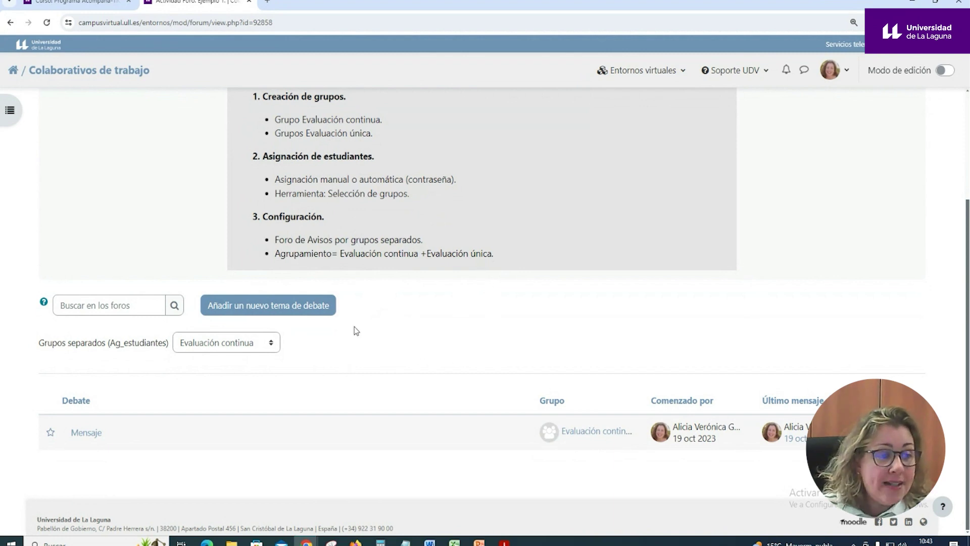
- Examine the Grupos separados choices of the forum and keep Evaluación continua selected
left_click(272, 345)
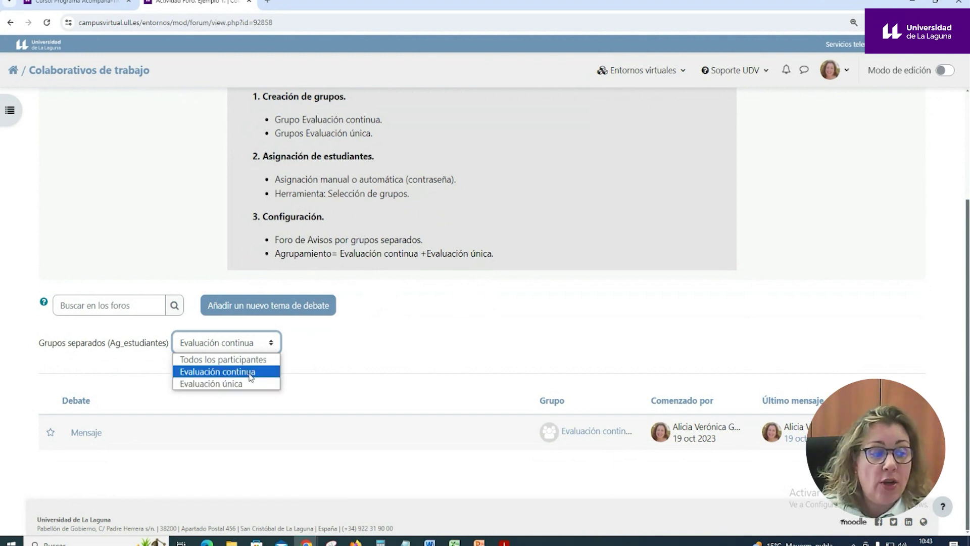
left_click(315, 369)
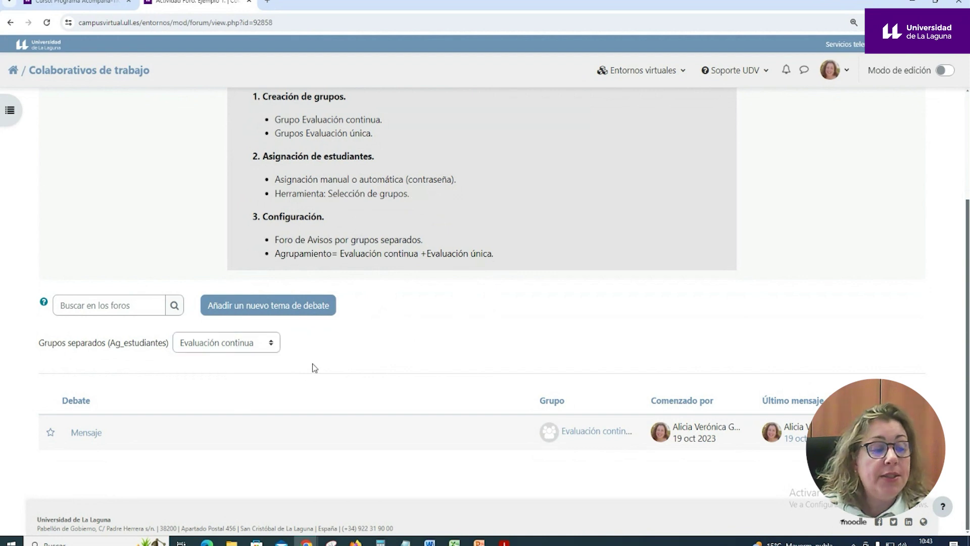
left_click(273, 347)
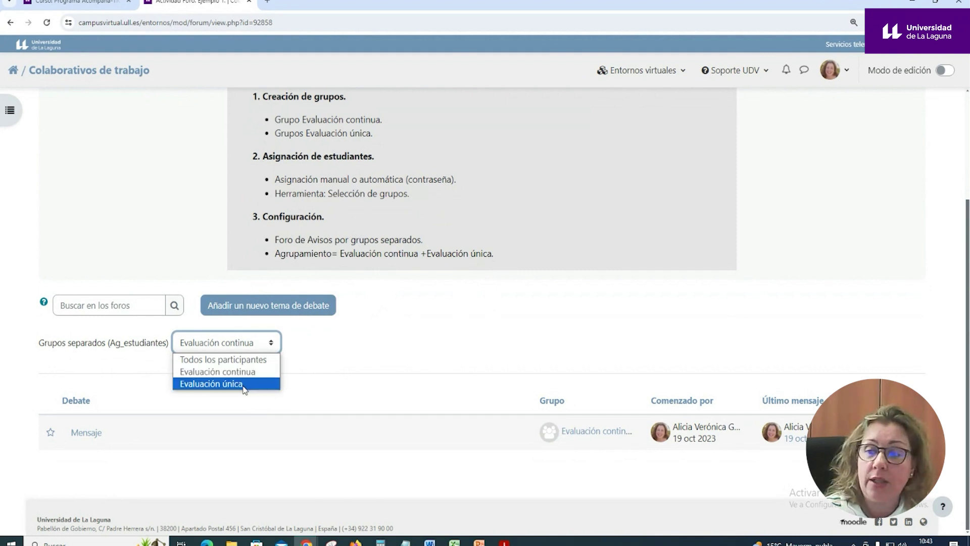
left_click(379, 329)
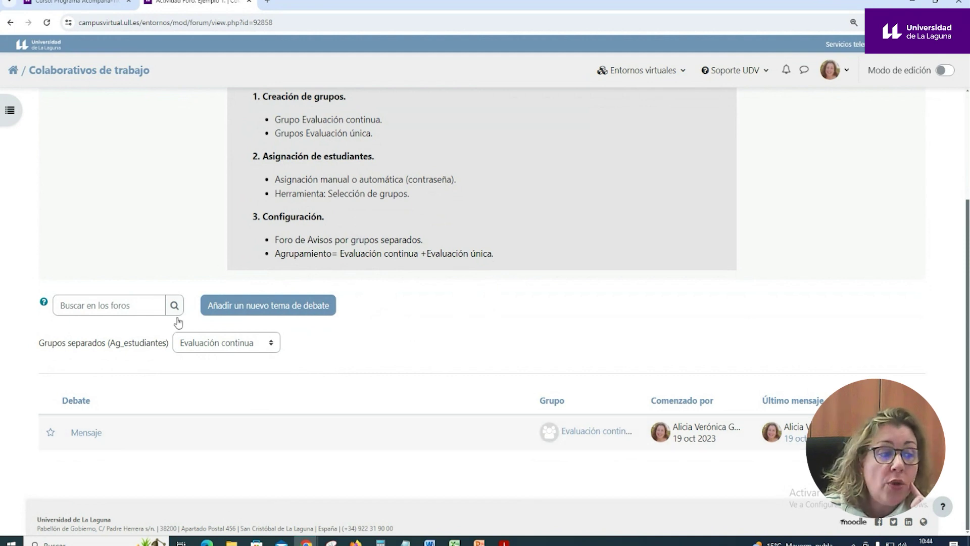
- Start a new discussion topic in the forum, open its advanced form, and examine the subject, message and attachment fields
left_click(286, 307)
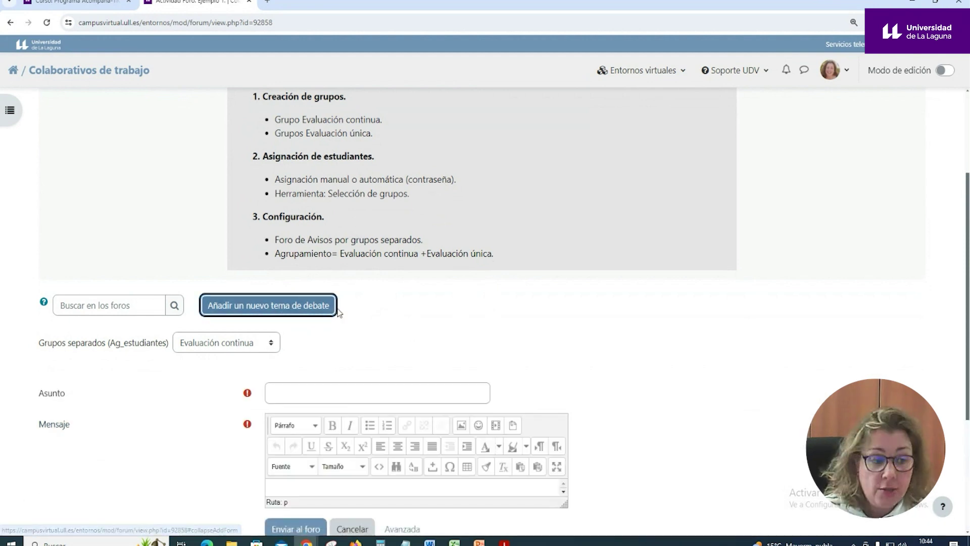
scroll(445, 339, "down", 3)
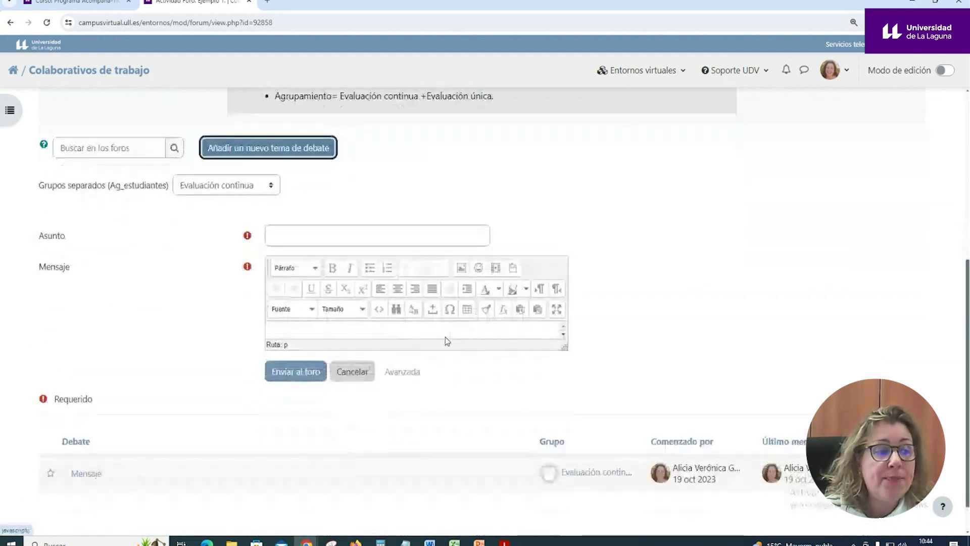
left_click(402, 373)
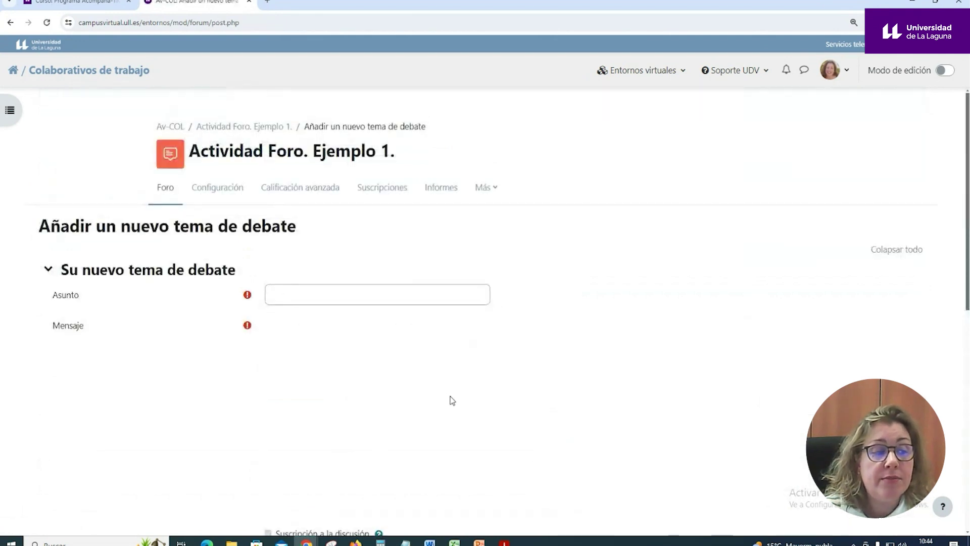
scroll(451, 399, "down", 3)
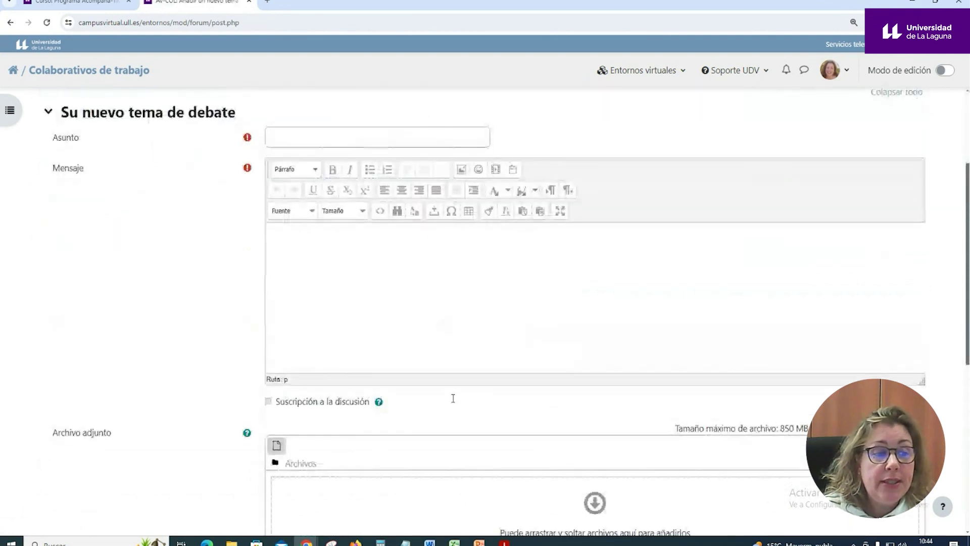
left_click(295, 133)
left_click(325, 271)
scroll(325, 273, "down", 5)
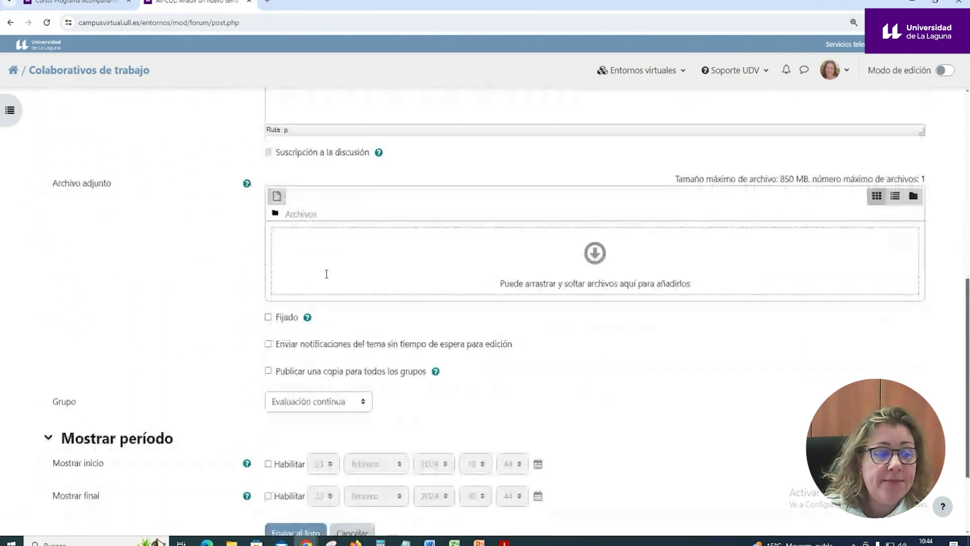
- View the Grupo choices for the new discussion topic, keep Evaluación continua, and cancel the topic
left_click(365, 405)
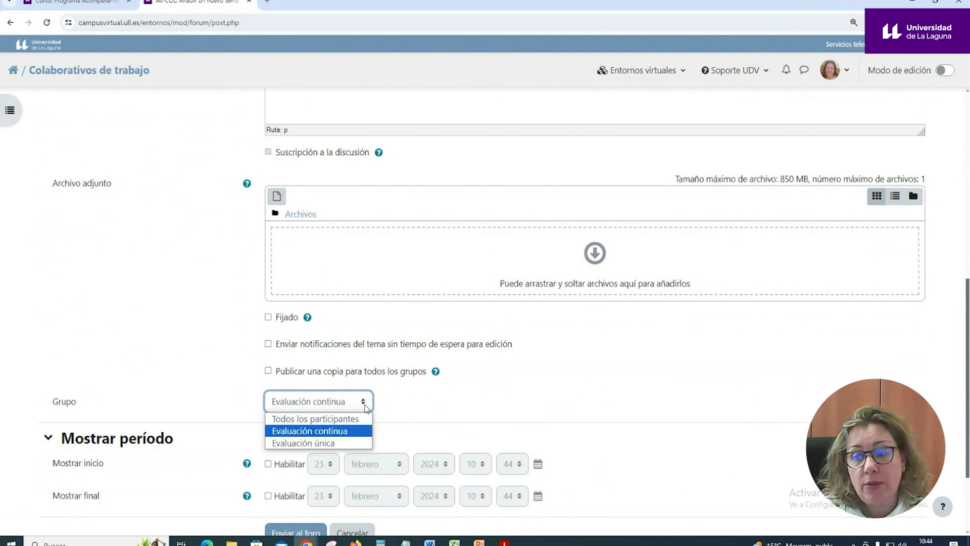
scroll(366, 408, "down", 2)
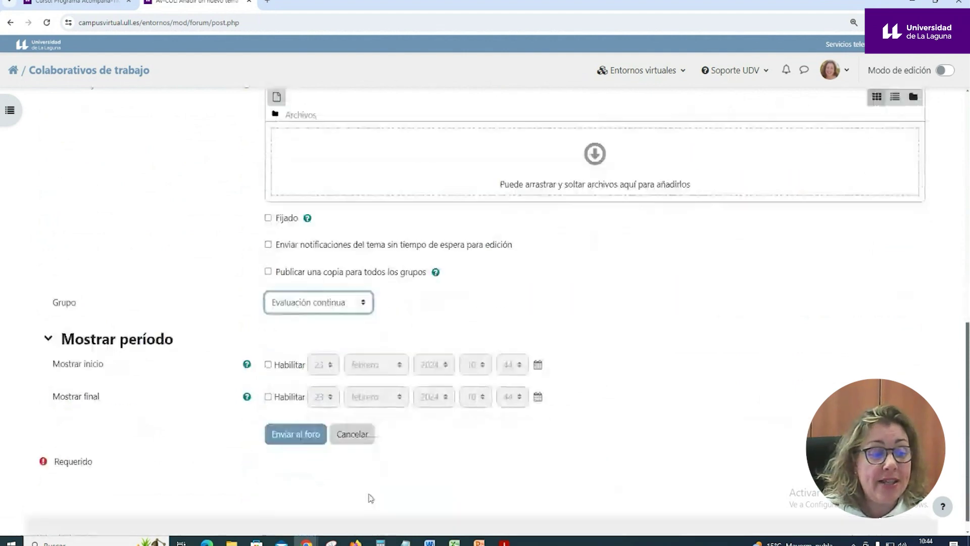
left_click(352, 429)
- Check the Todos los participantes option among the forum's separate groups and leave Evaluación continua selected
scroll(517, 342, "down", 3)
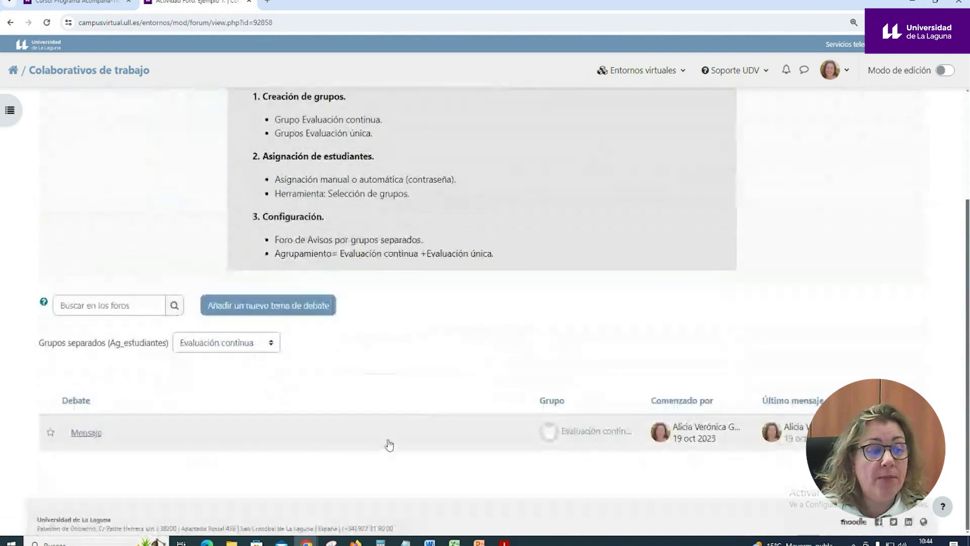
left_click(235, 344)
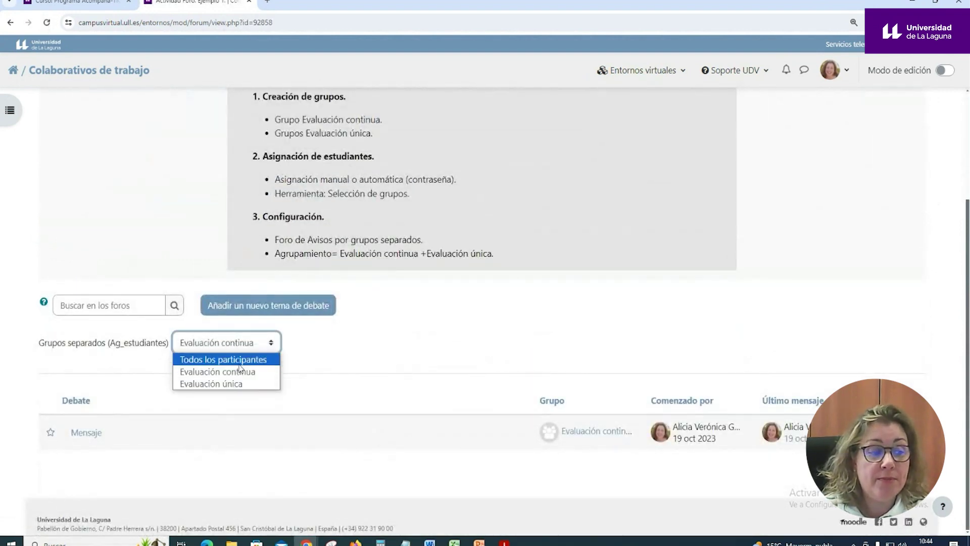
left_click(352, 350)
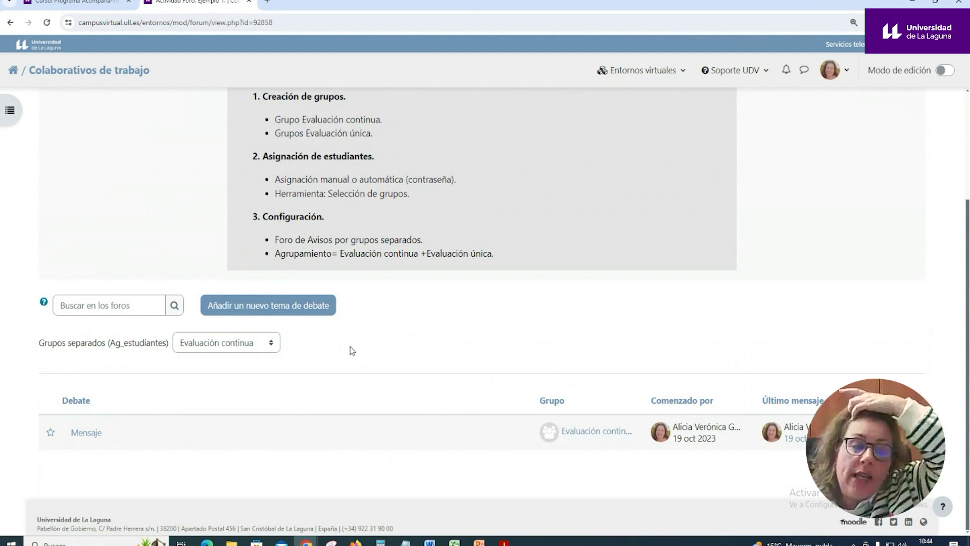
left_click(269, 345)
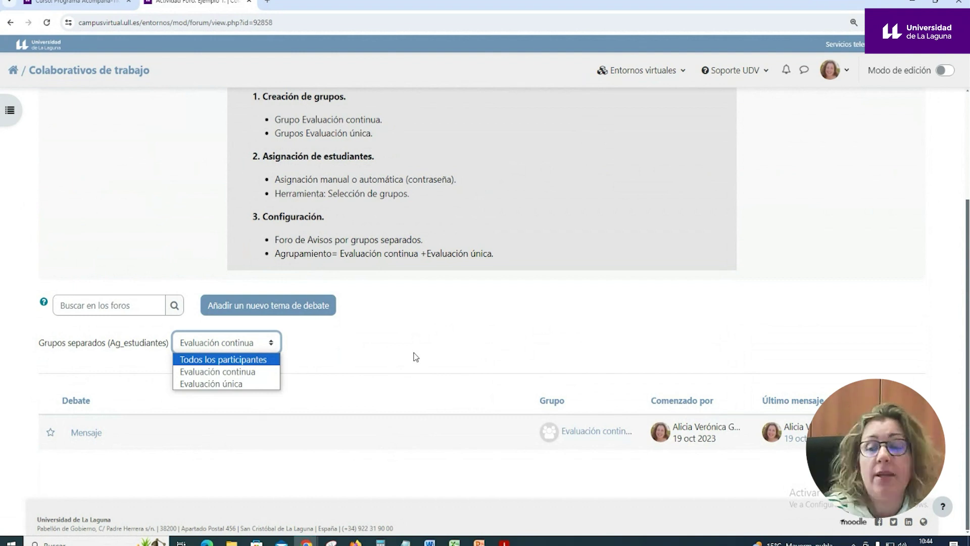
left_click(437, 351)
scroll(437, 330, "up", 3)
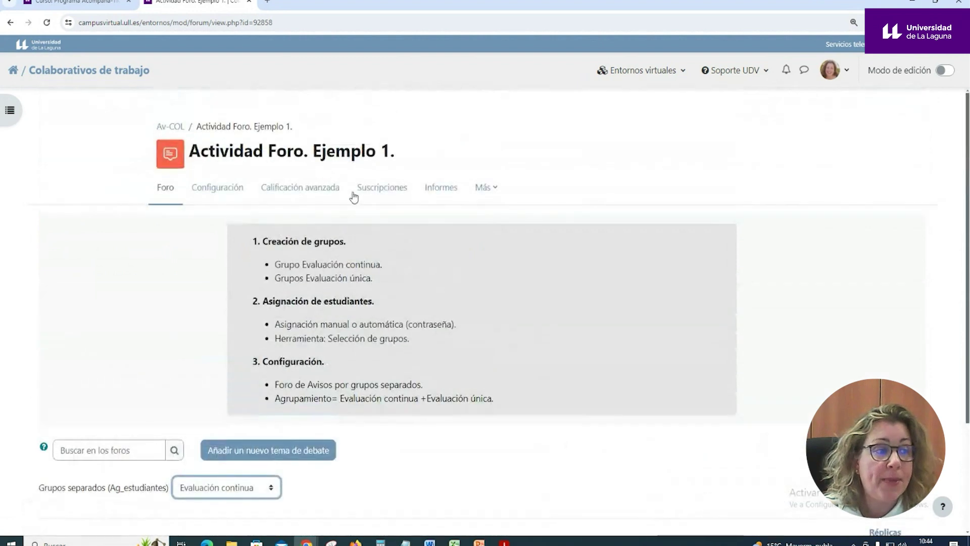
- Return to the Av-COL course, open Actividad Foro. Ejemplo 2, and highlight "uso general" under Configuración while reviewing its description and discussions
left_click(170, 128)
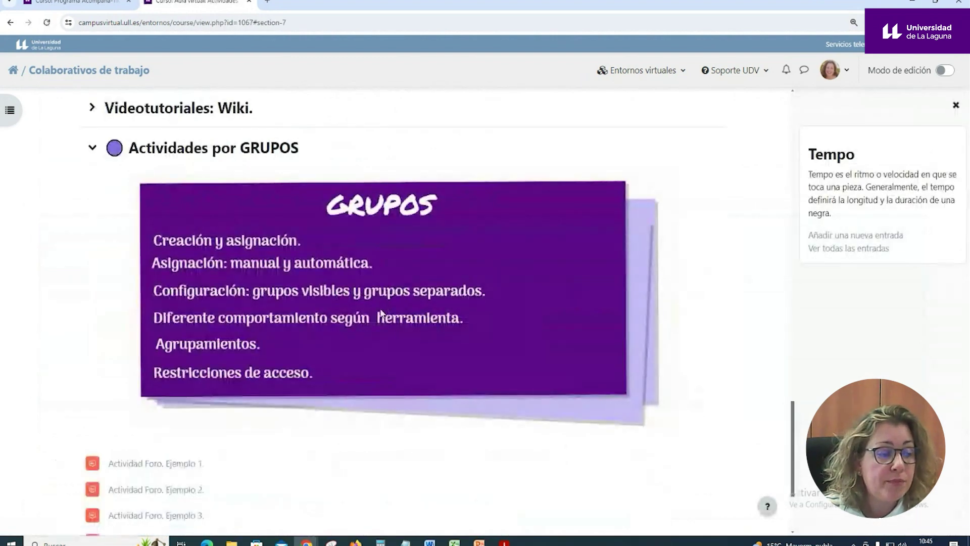
scroll(237, 332, "down", 3)
left_click(180, 342)
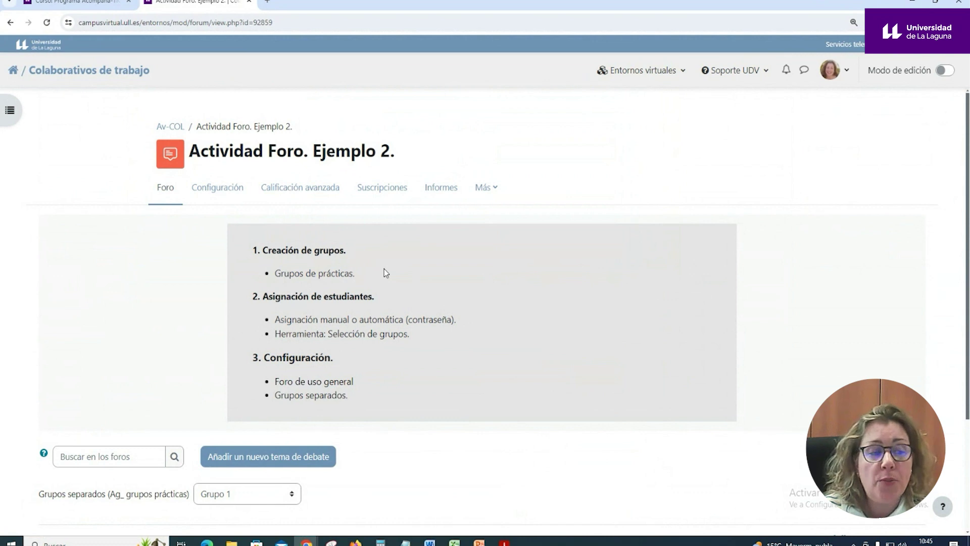
scroll(426, 347, "down", 2)
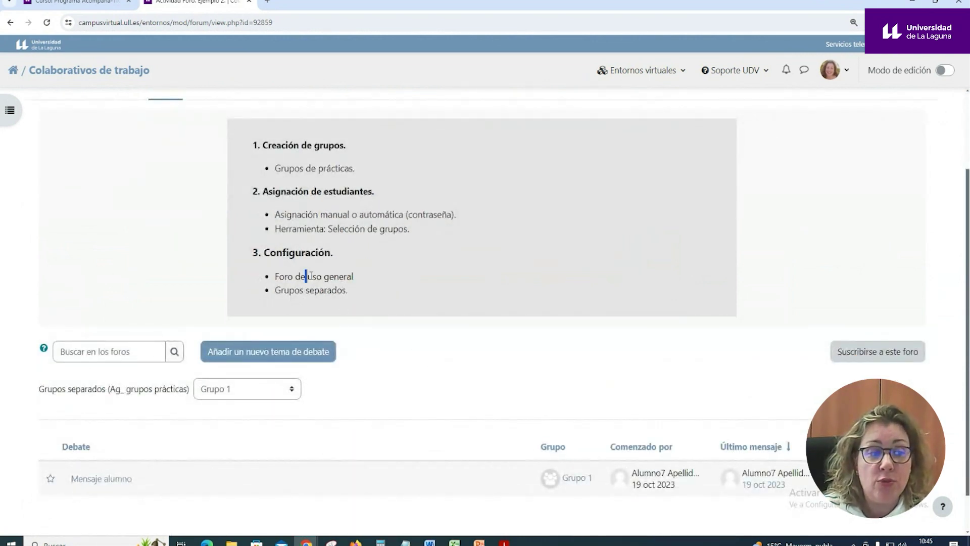
left_click_drag(306, 276, 376, 277)
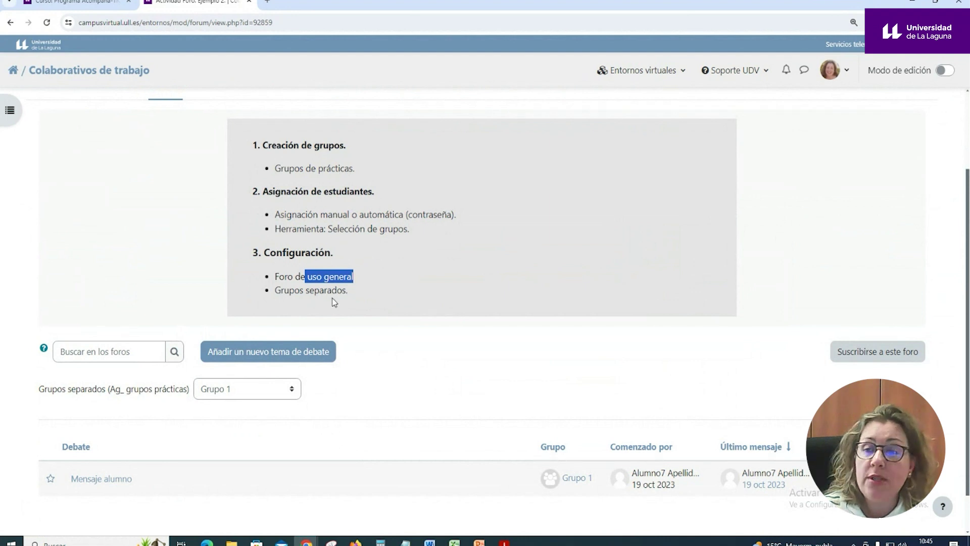
left_click(371, 296)
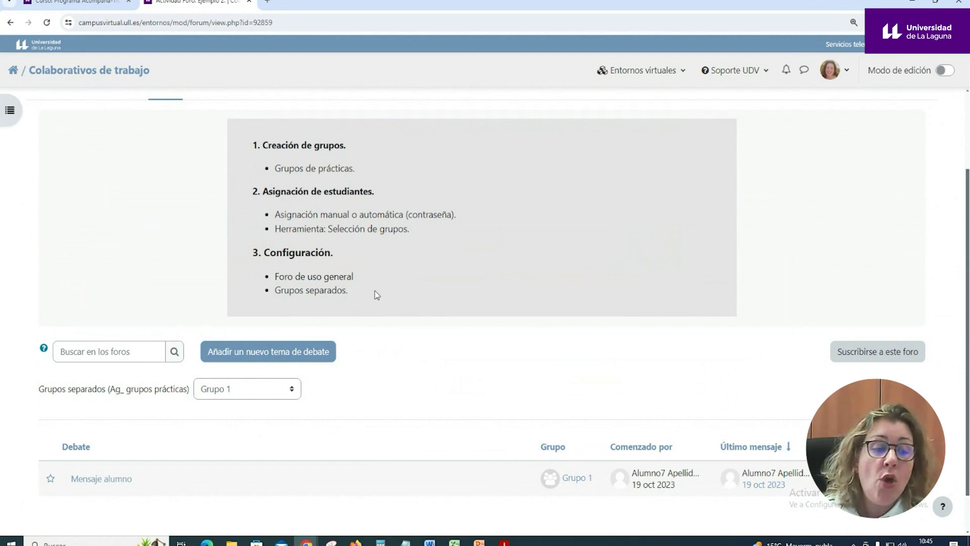
scroll(407, 325, "down", 2)
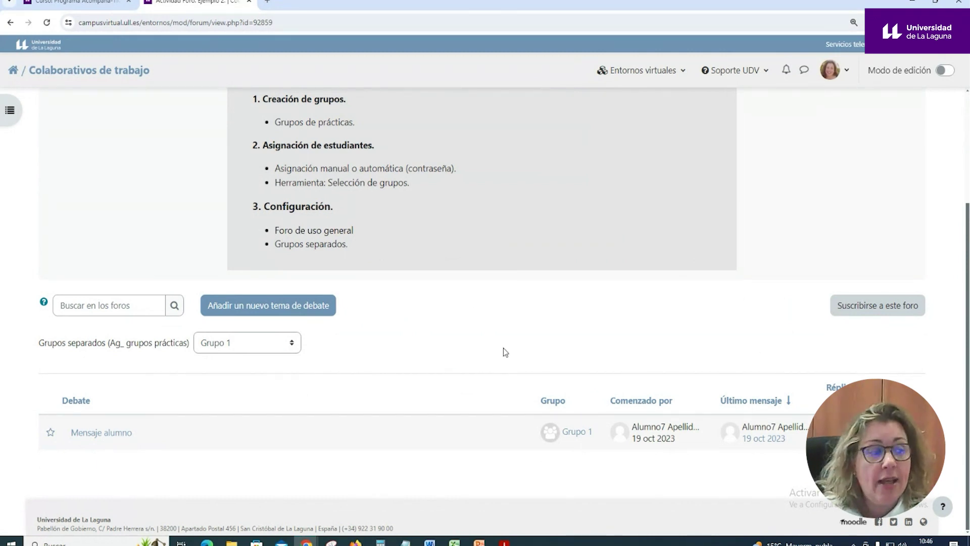
scroll(441, 346, "up", 2)
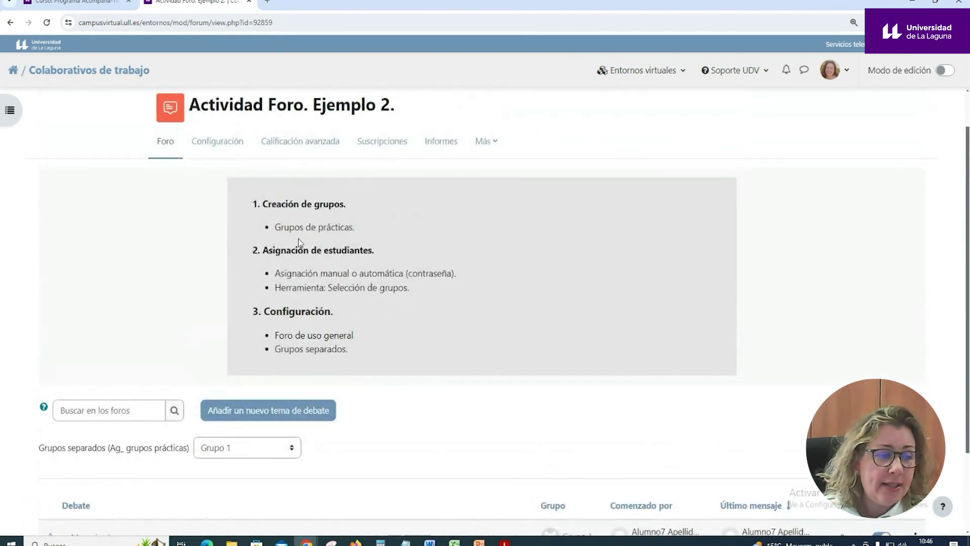
left_click(165, 145)
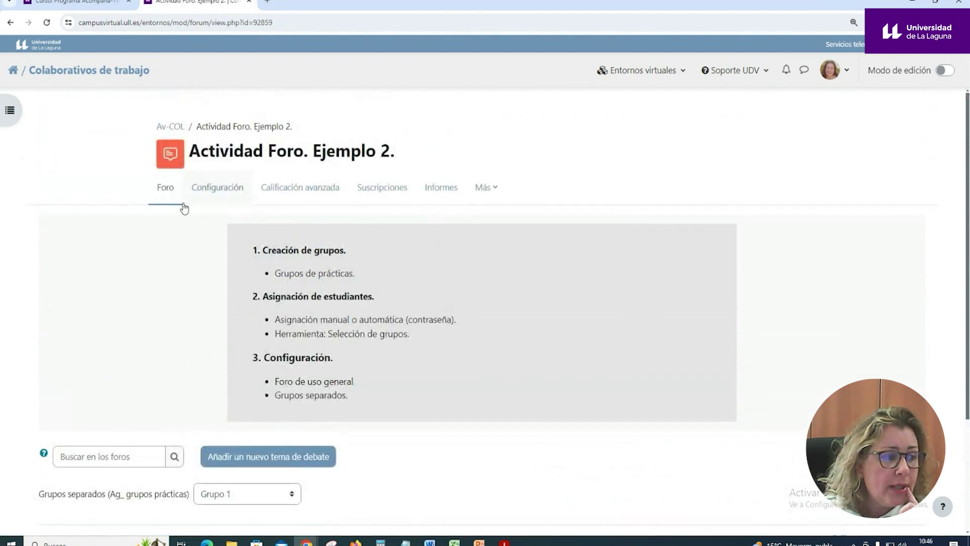
- Return to the Av-COL course, open Actividad Foro. Ejemplo 3 and highlight "Grupos visibles" under Configuración in its description
left_click(170, 126)
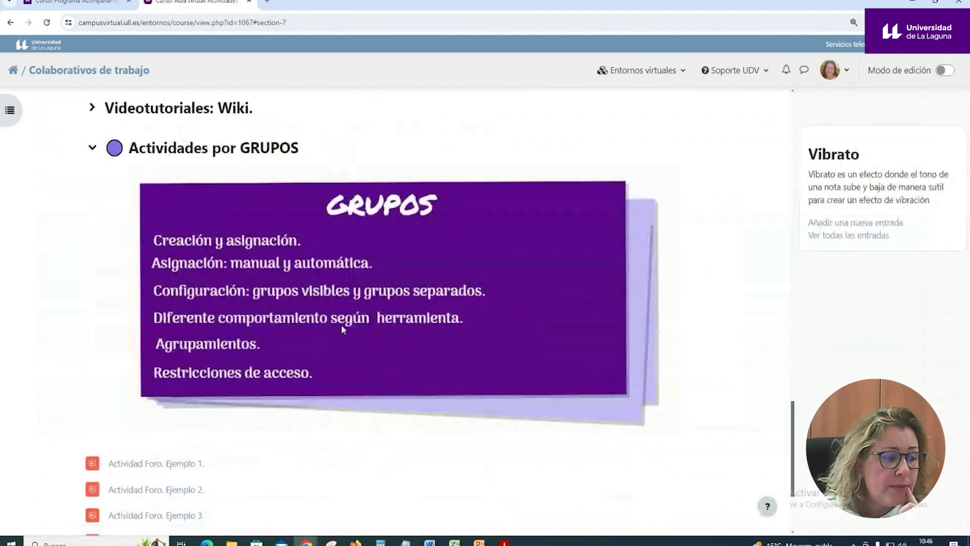
scroll(342, 330, "down", 3)
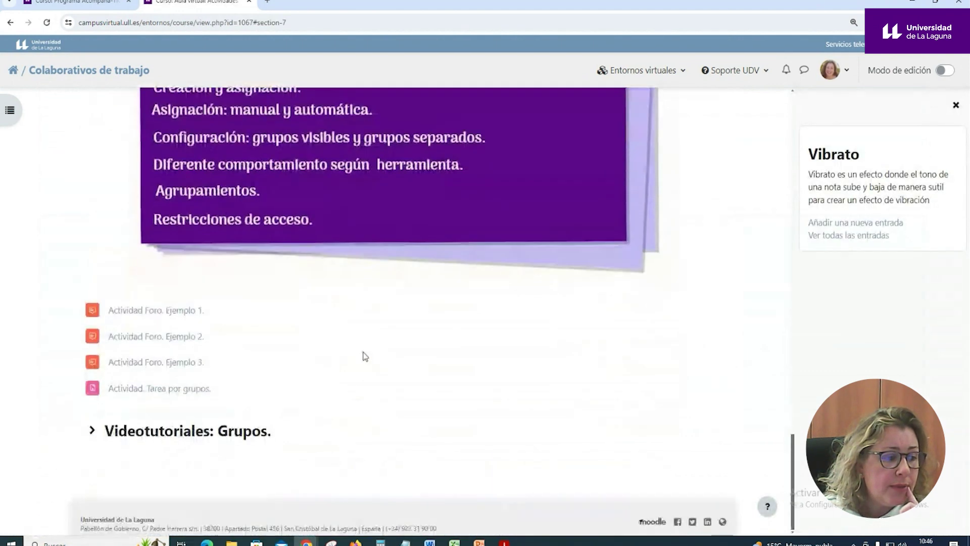
left_click(167, 366)
scroll(429, 377, "down", 3)
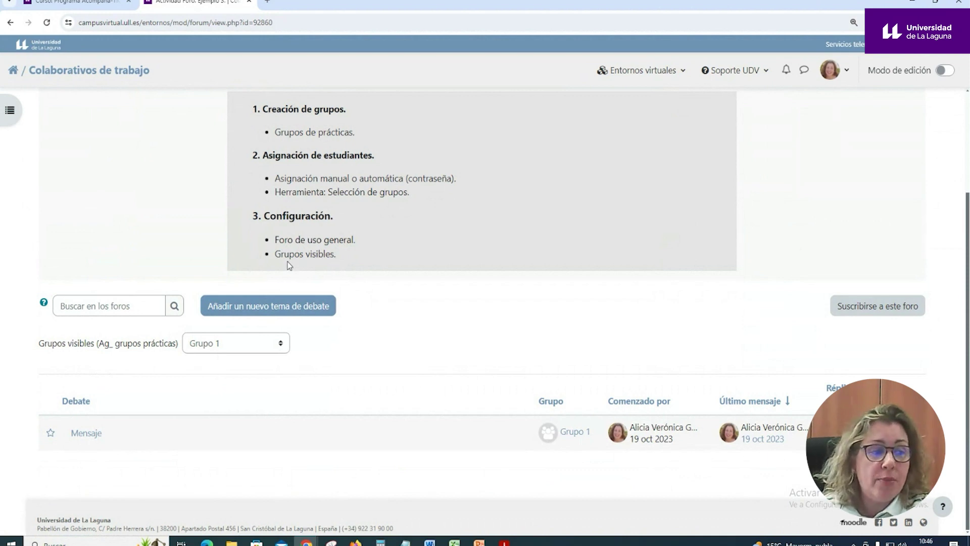
left_click_drag(290, 256, 353, 255)
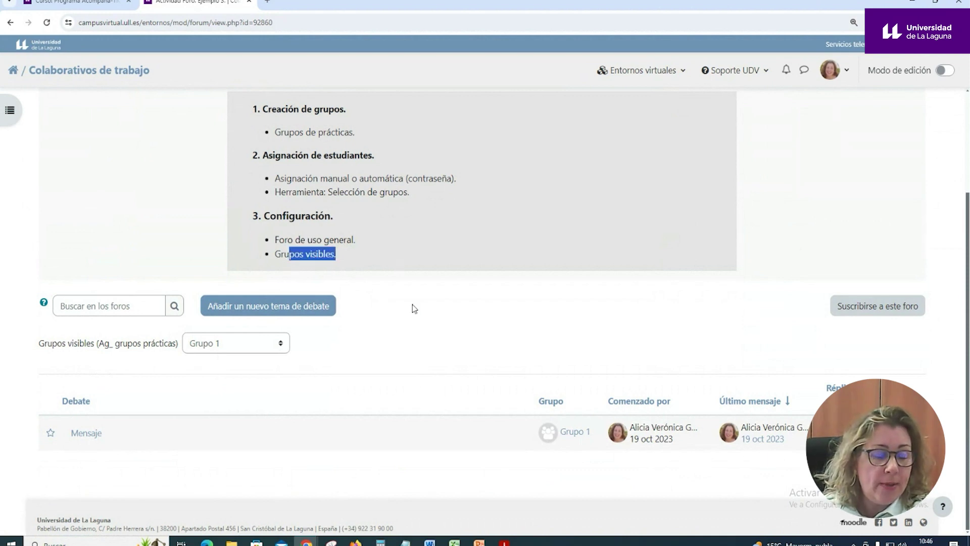
- Return from Actividad Foro. Ejemplo 3 to the Av-COL course and look over the activities listed under Actividades por GRUPOS
scroll(412, 304, "up", 3)
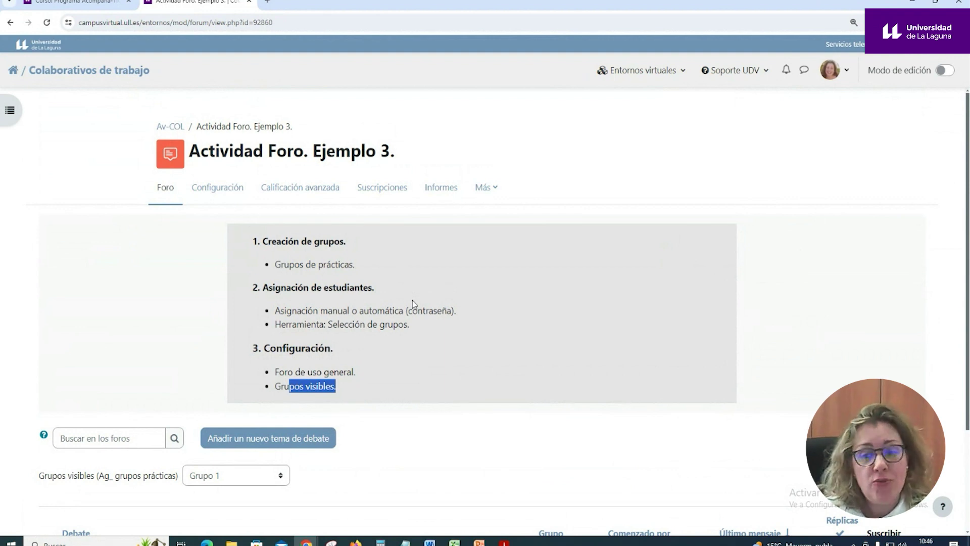
left_click(173, 128)
scroll(363, 323, "down", 2)
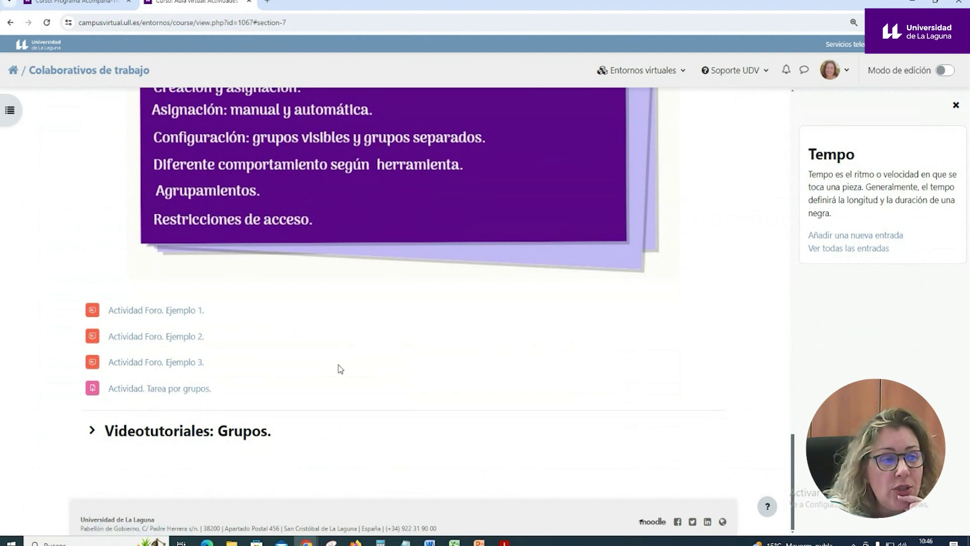
scroll(338, 369, "up", 10)
scroll(341, 370, "up", 15)
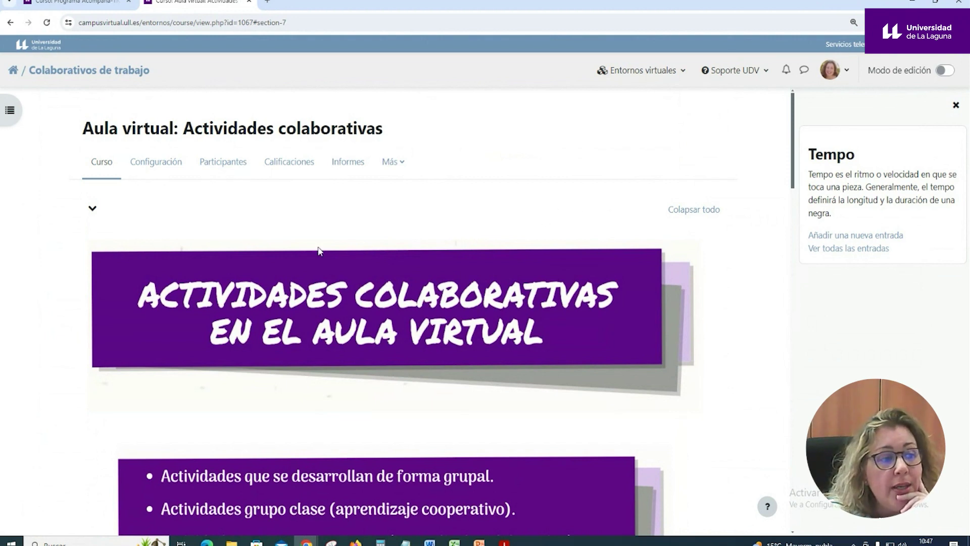
- Open the Grupos page for the course participants and review the existing groups and the group creation options
left_click(223, 175)
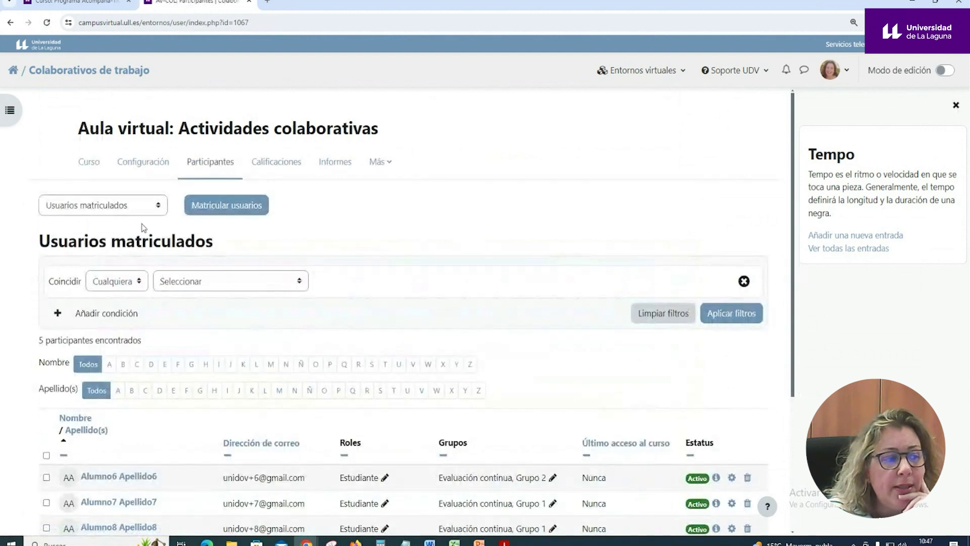
left_click(158, 211)
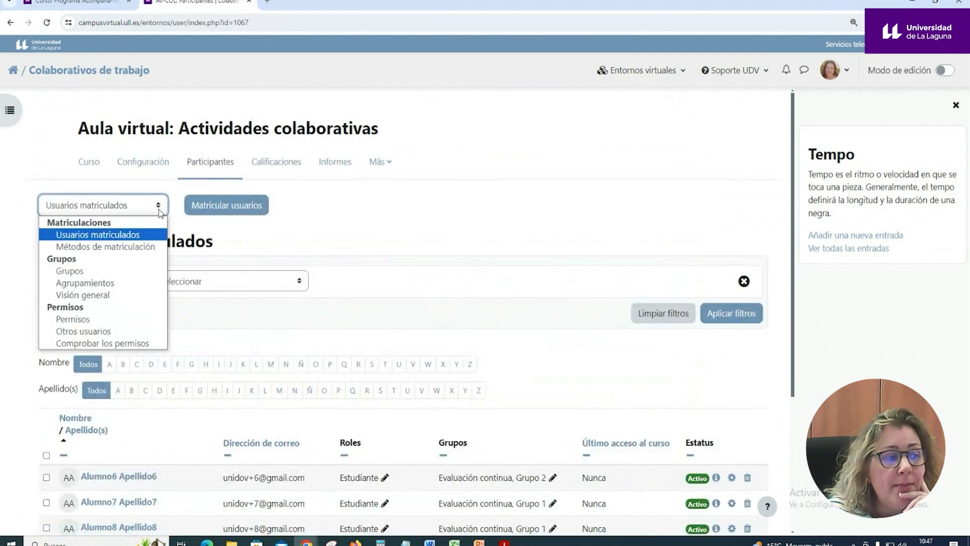
left_click(70, 275)
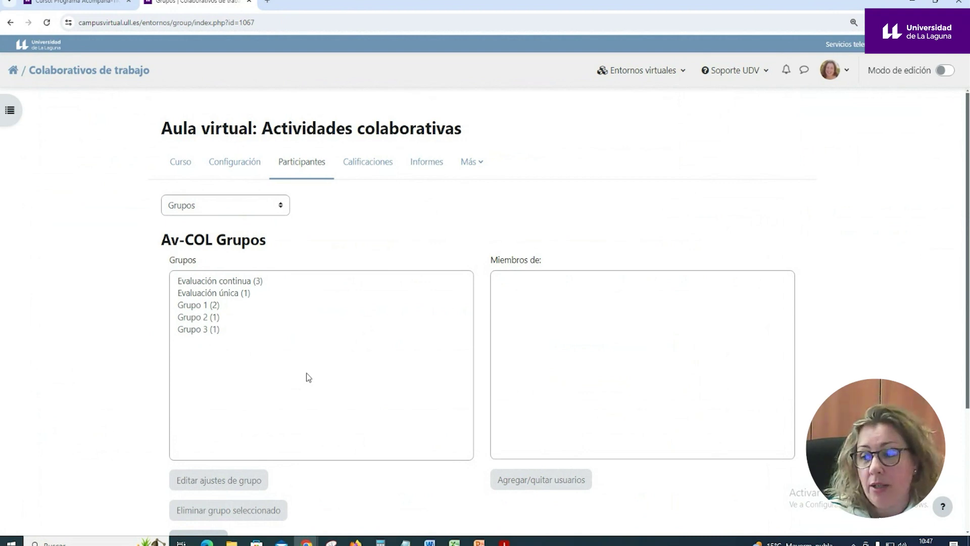
scroll(309, 377, "down", 1)
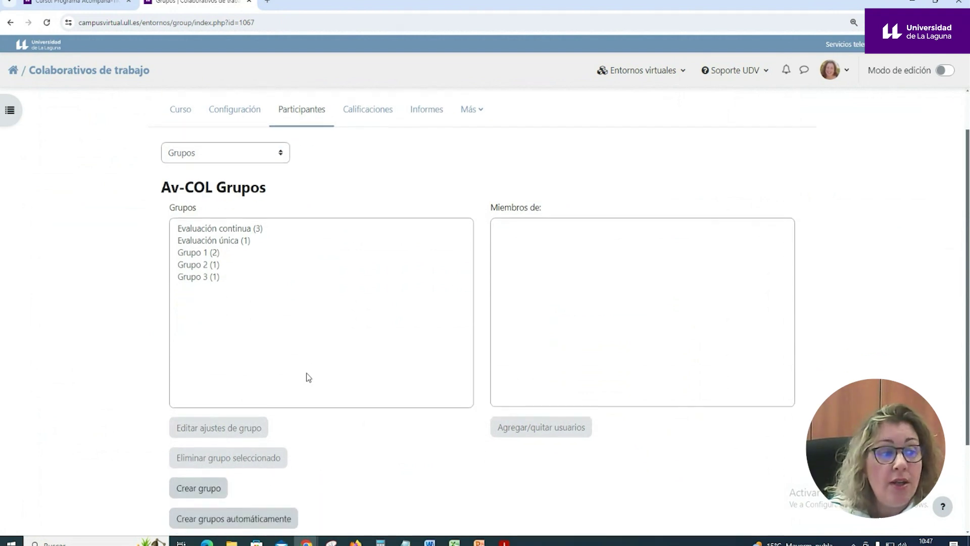
scroll(355, 307, "down", 2)
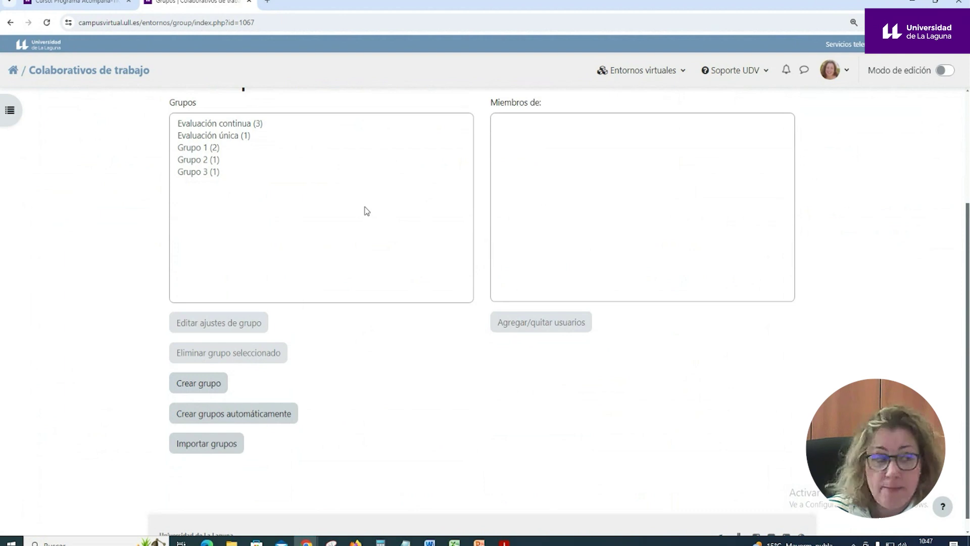
scroll(367, 211, "up", 1)
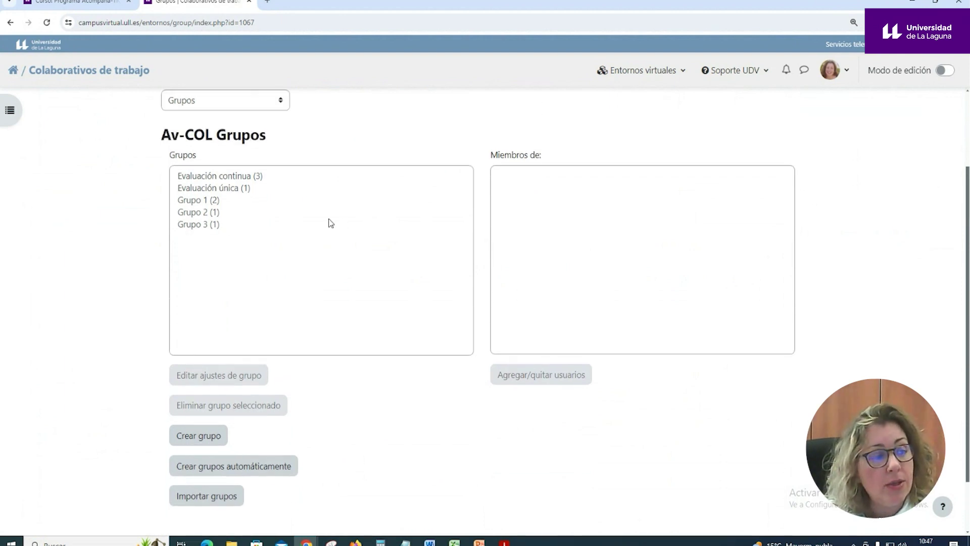
scroll(329, 220, "up", 2)
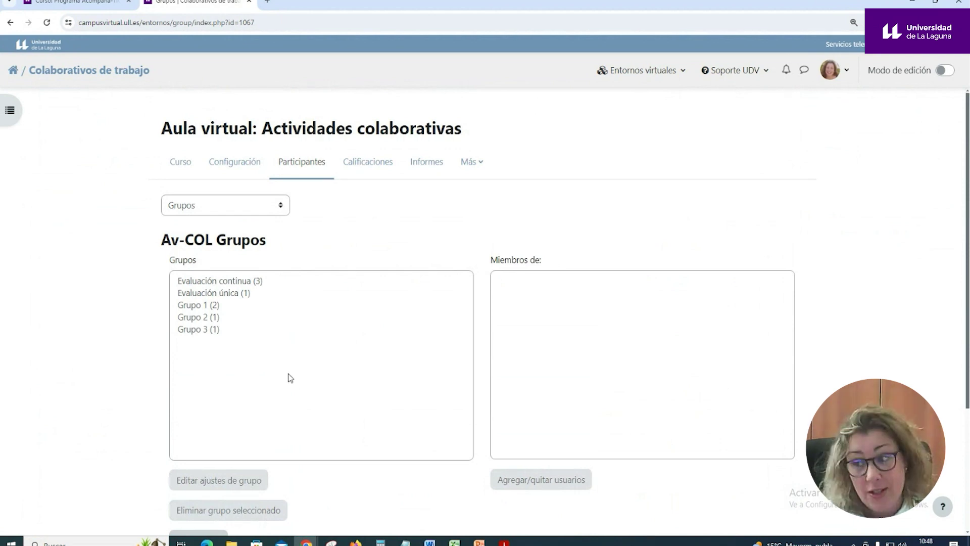
- Return to the course and open Actividad. Tarea por grupos in the Actividades por GRUPOS section
left_click(181, 161)
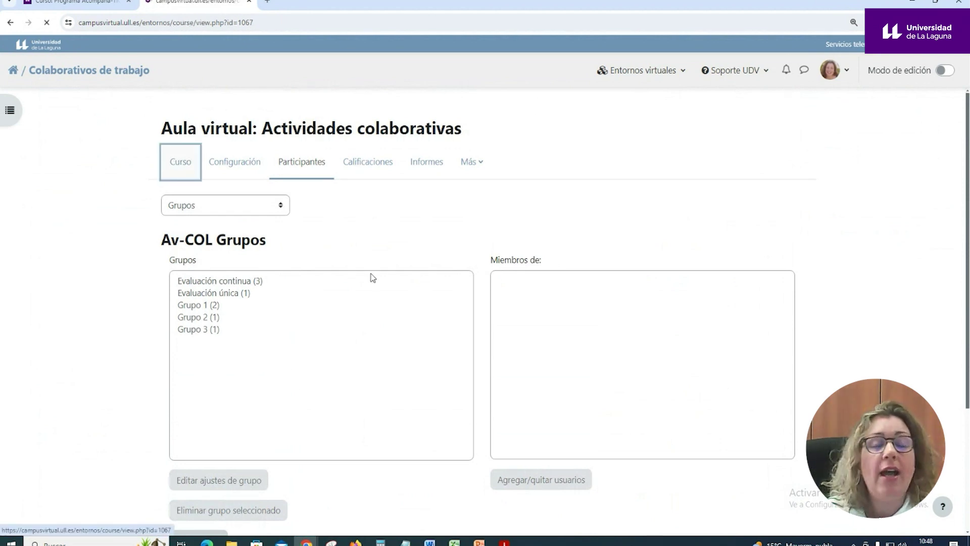
scroll(371, 277, "down", 15)
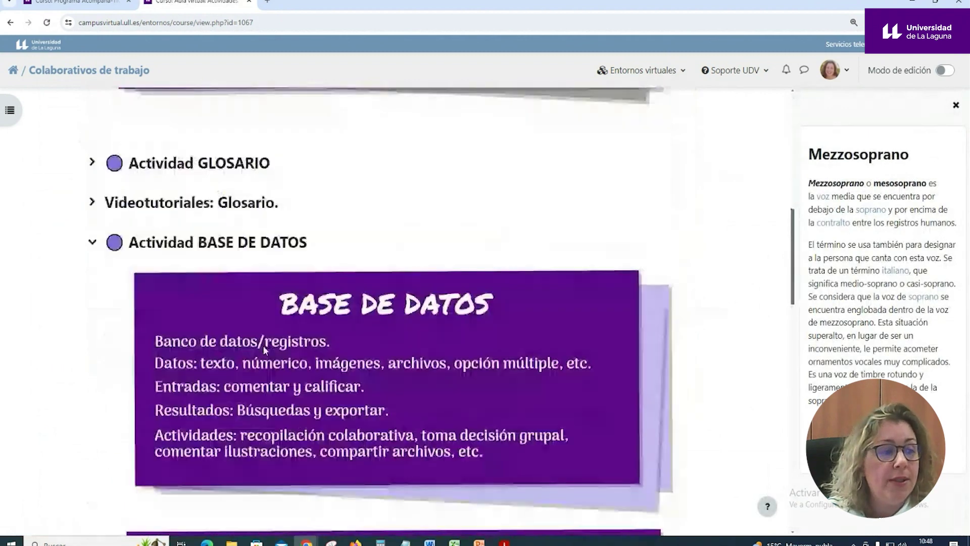
scroll(271, 359, "down", 15)
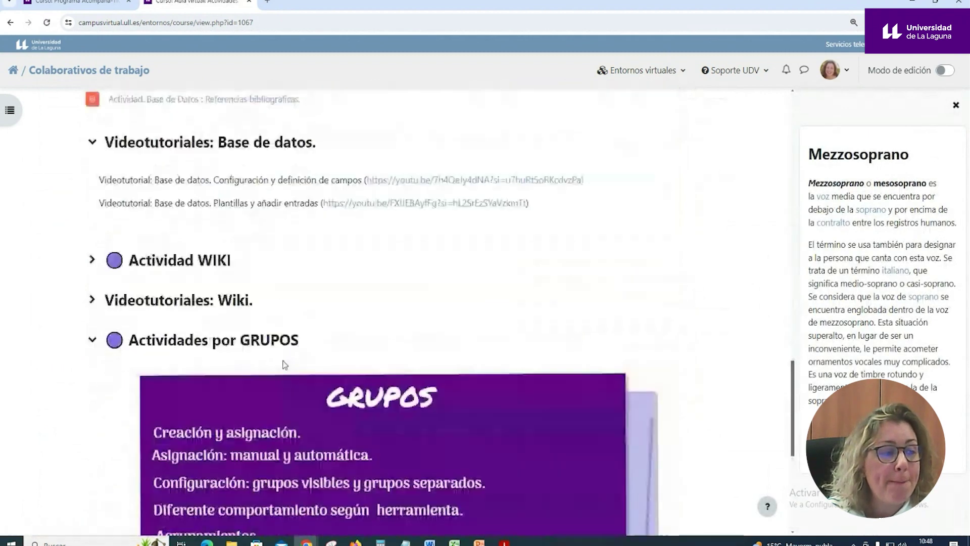
scroll(284, 362, "down", 3)
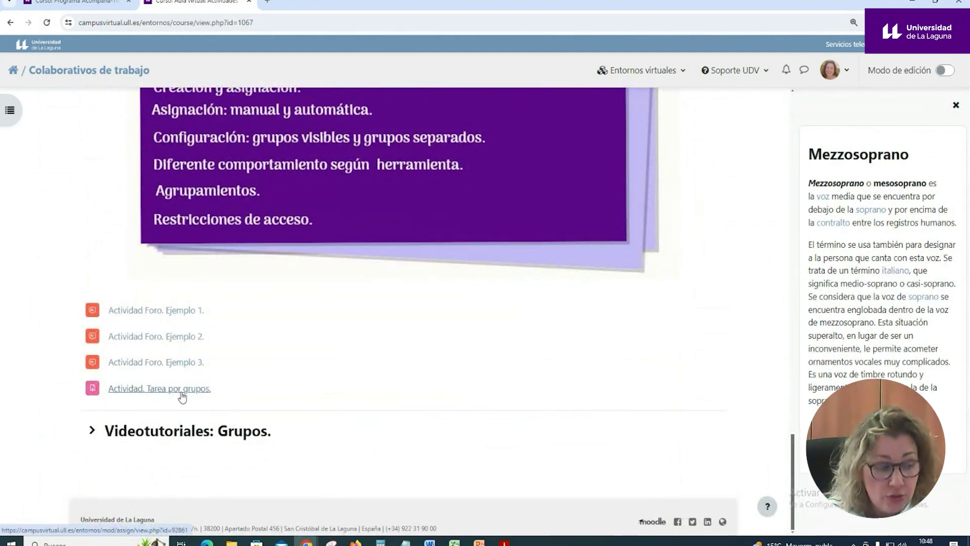
left_click(179, 391)
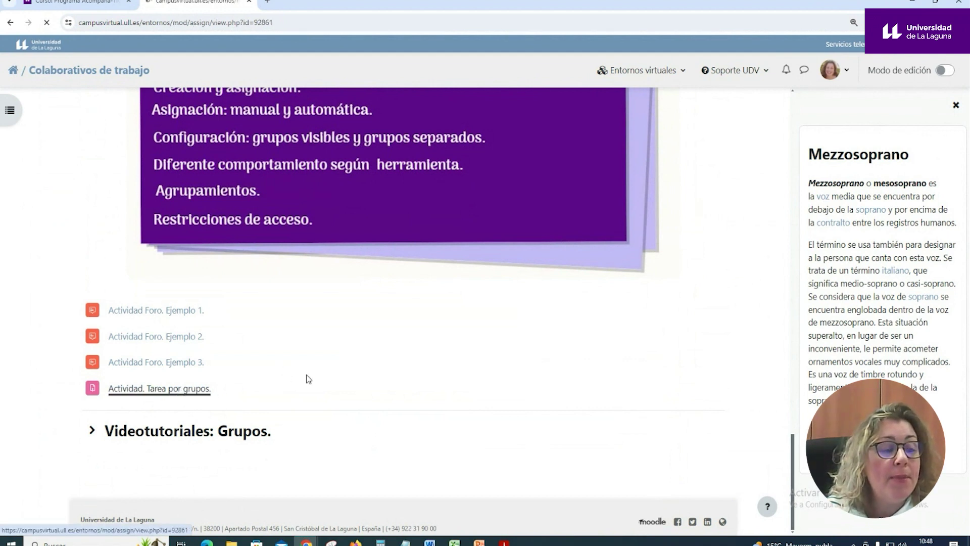
- Review the assignment's description, highlighting "Habilitar la entrega por grupos" and "Modo de grupo" under Configuración
scroll(427, 382, "down", 4)
scroll(427, 382, "up", 3)
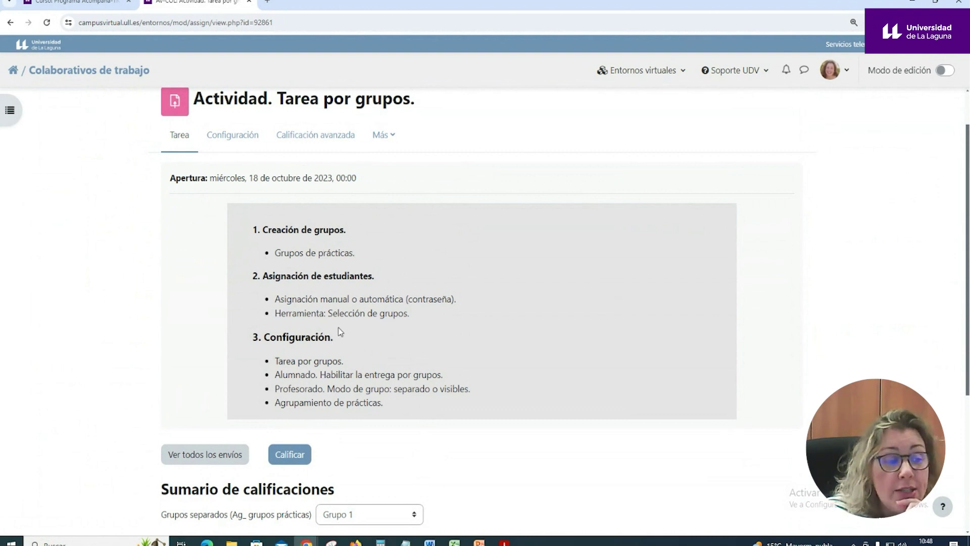
scroll(349, 332, "down", 2)
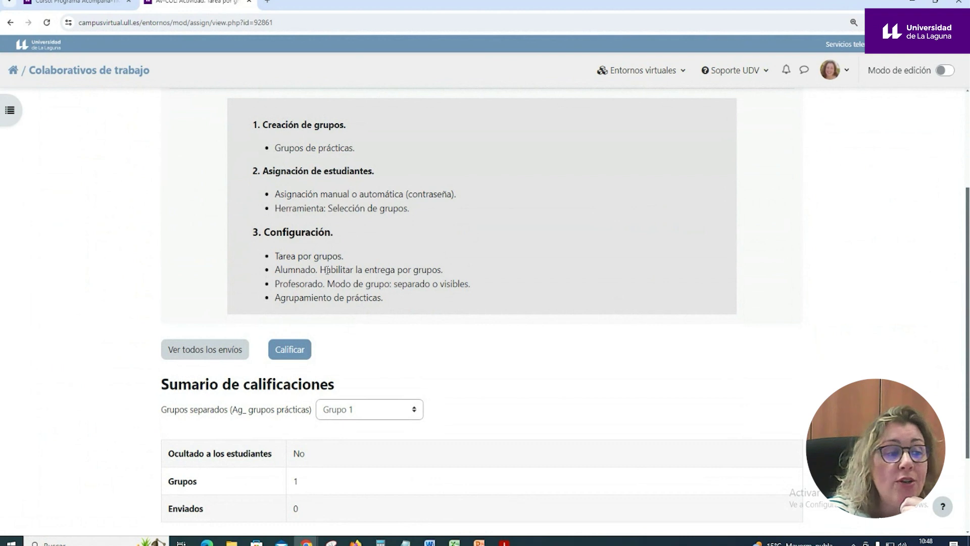
left_click_drag(325, 270, 444, 273)
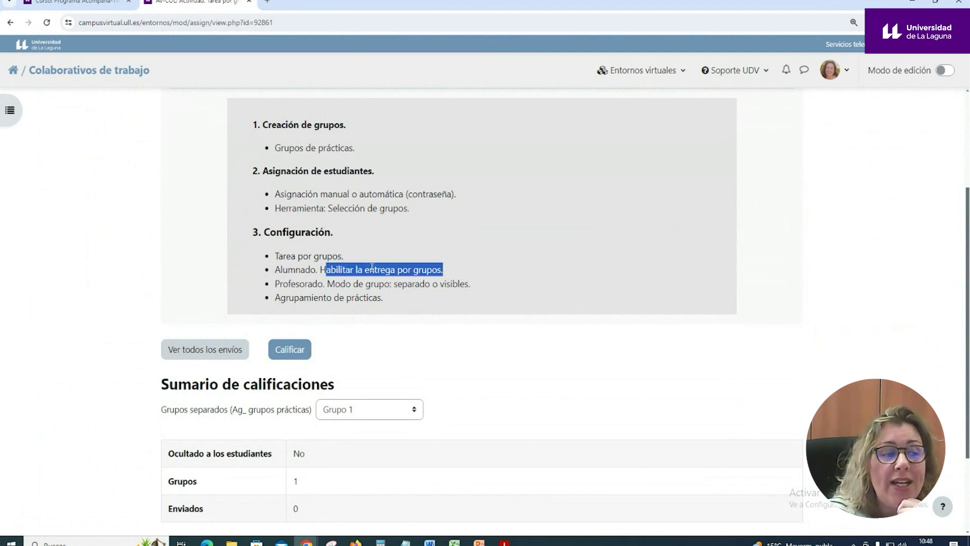
left_click(376, 313)
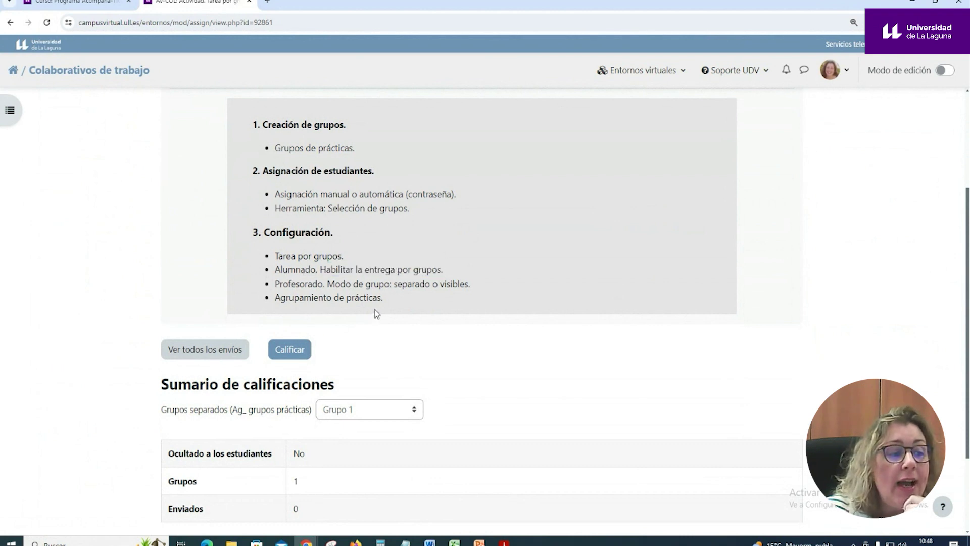
left_click_drag(340, 284, 385, 284)
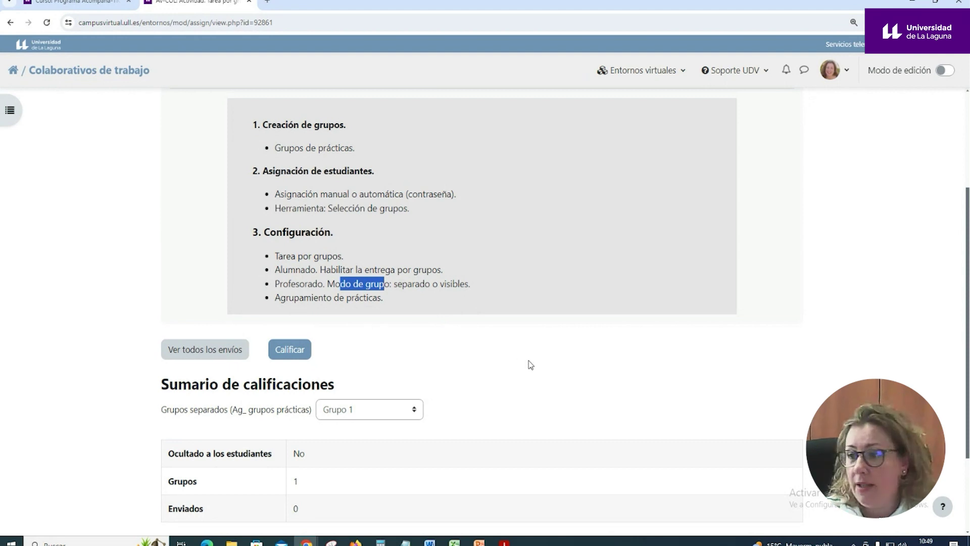
- View the separate-group choices in the Sumario de calificaciones and leave Grupo 1 selected
scroll(505, 378, "down", 1)
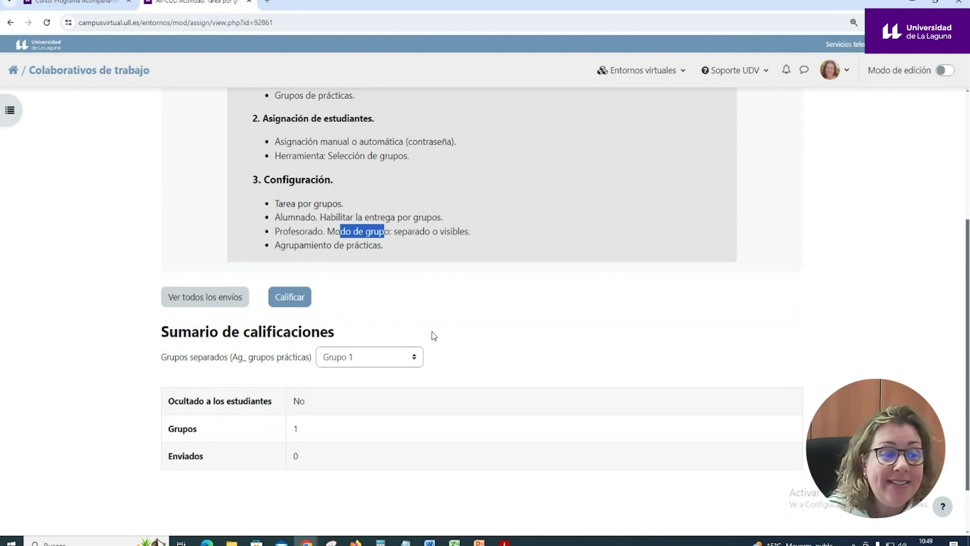
left_click(413, 359)
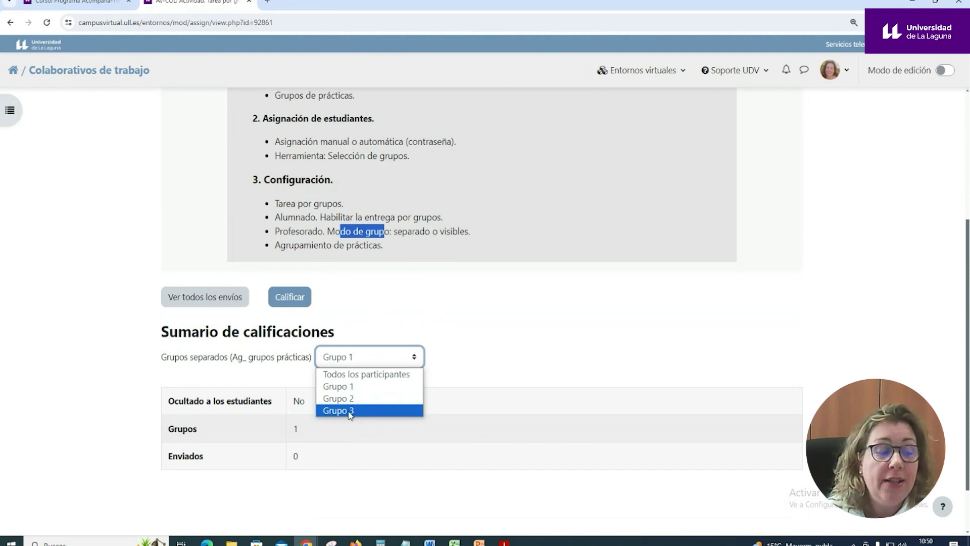
scroll(433, 364, "up", 4)
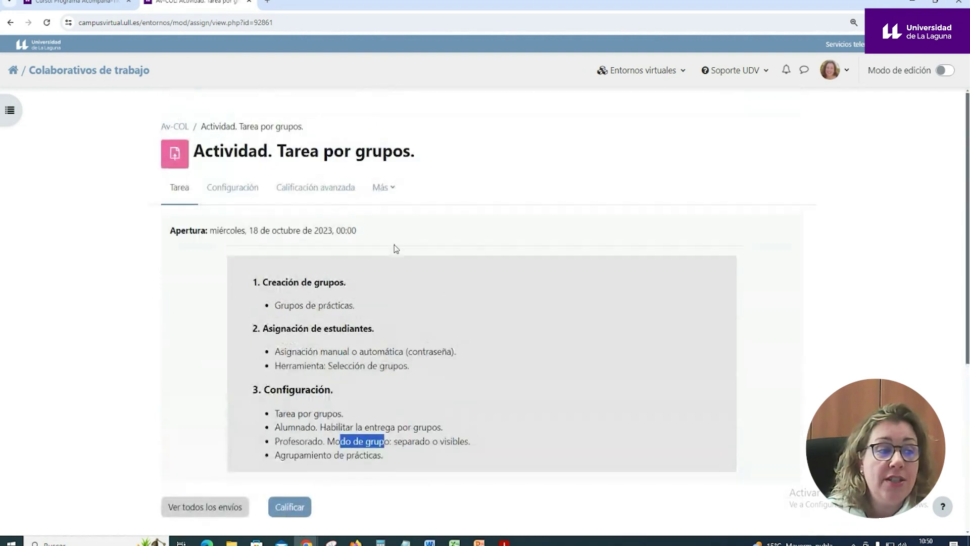
- Open the settings of Actividad. Tarea por grupos and expand Configuración de entrega por grupo
left_click(233, 191)
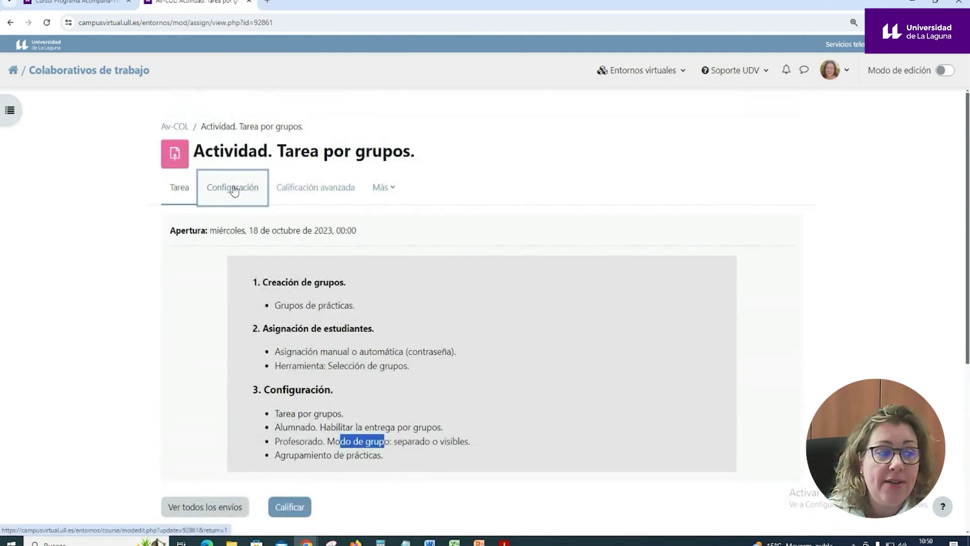
scroll(436, 291, "down", 4)
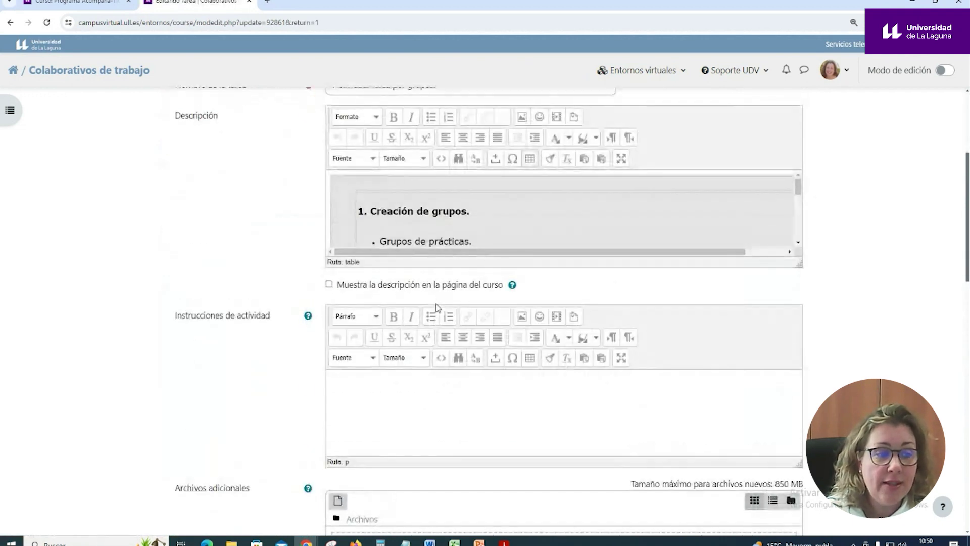
scroll(437, 303, "up", 2)
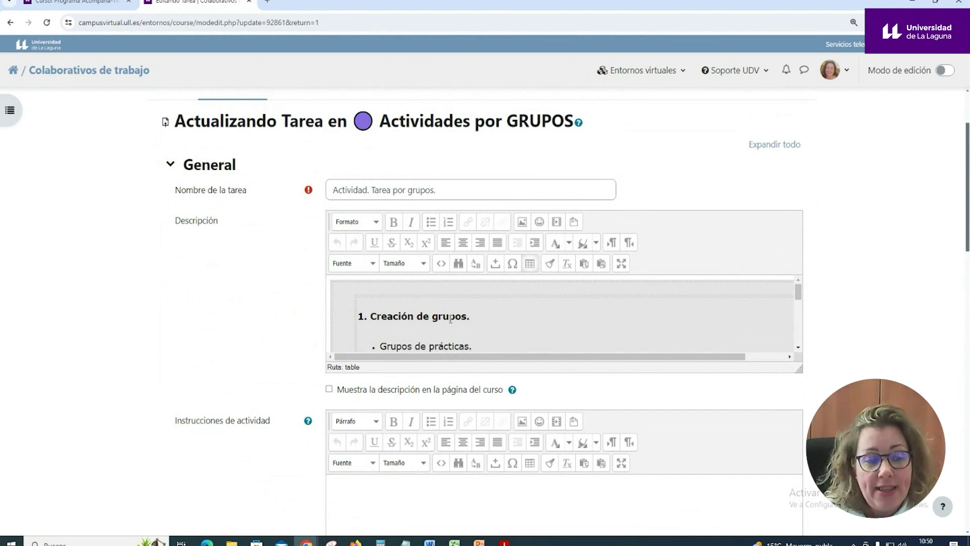
scroll(450, 319, "down", 10)
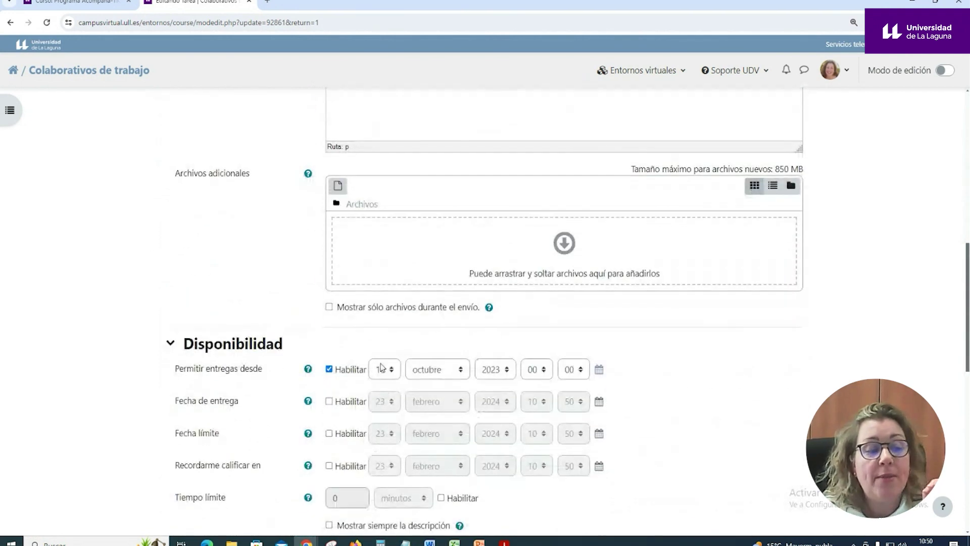
scroll(380, 424, "down", 8)
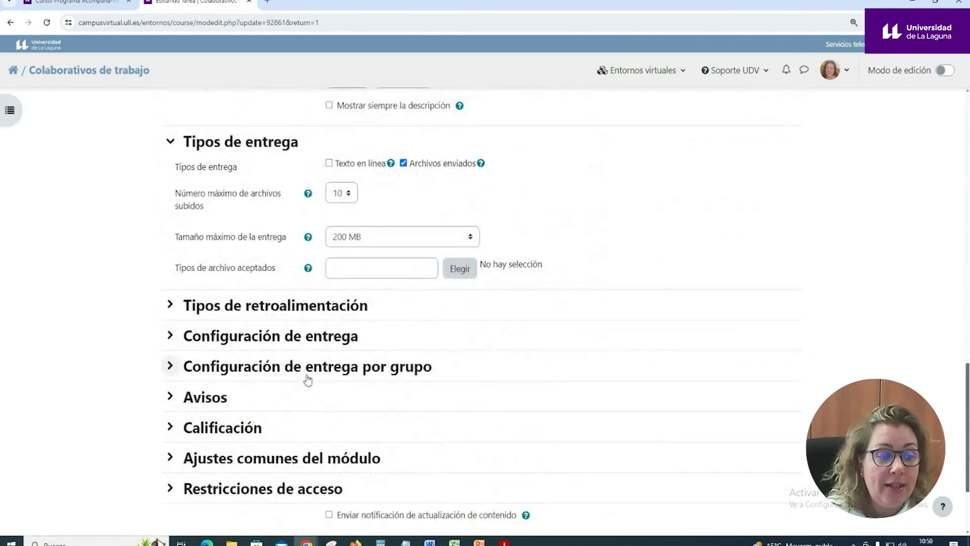
left_click(367, 374)
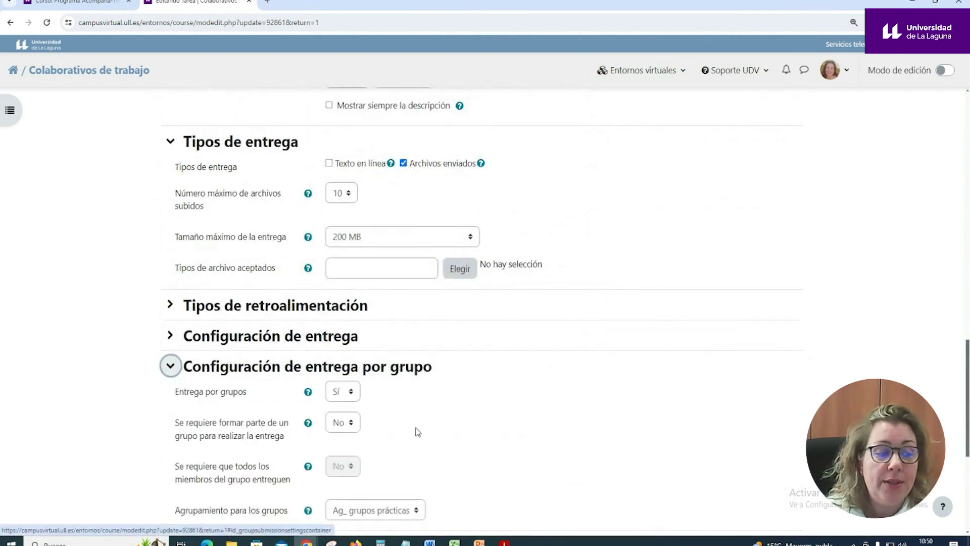
- Check the Entrega por grupos and Agrupamiento para los grupos options, keeping Sí and Ag_ grupos prácticas selected
scroll(416, 431, "down", 2)
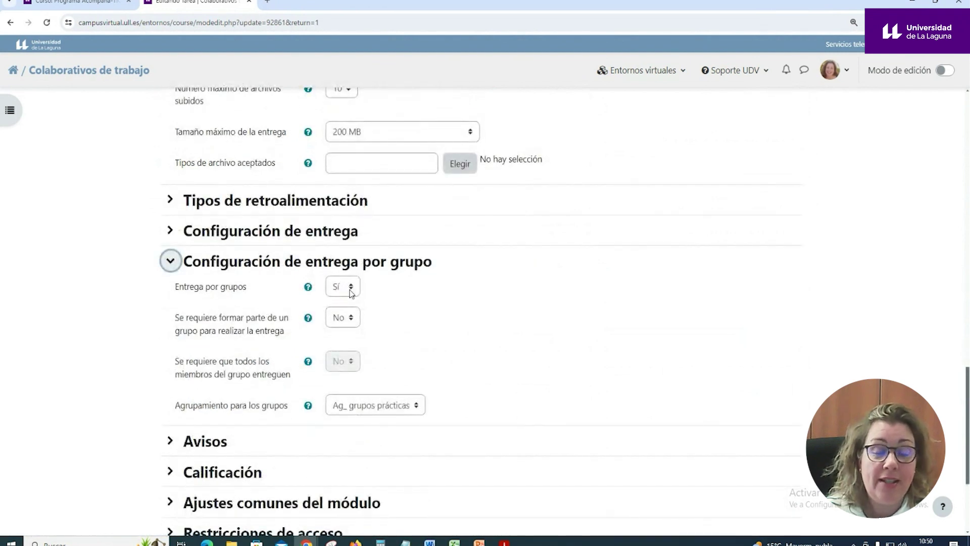
left_click(351, 287)
left_click(416, 326)
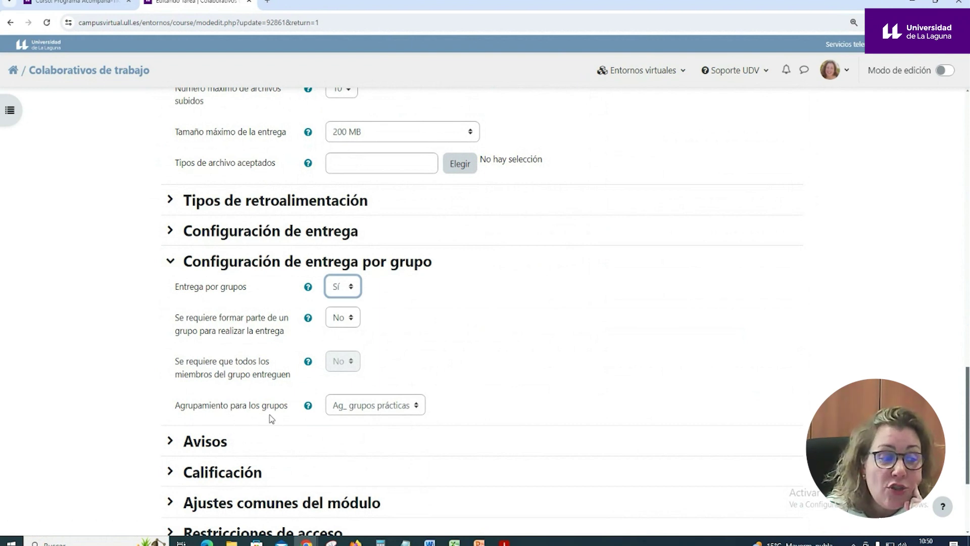
left_click(419, 404)
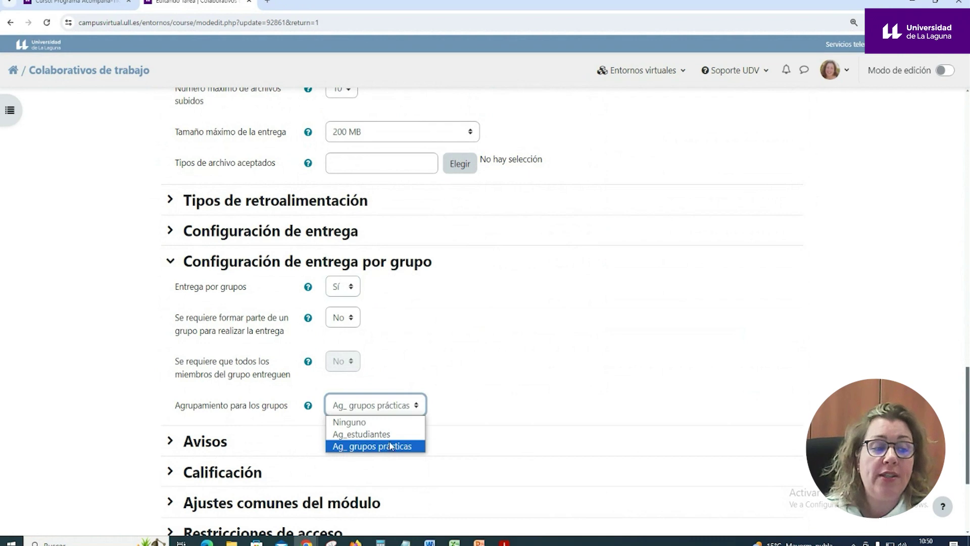
left_click(475, 372)
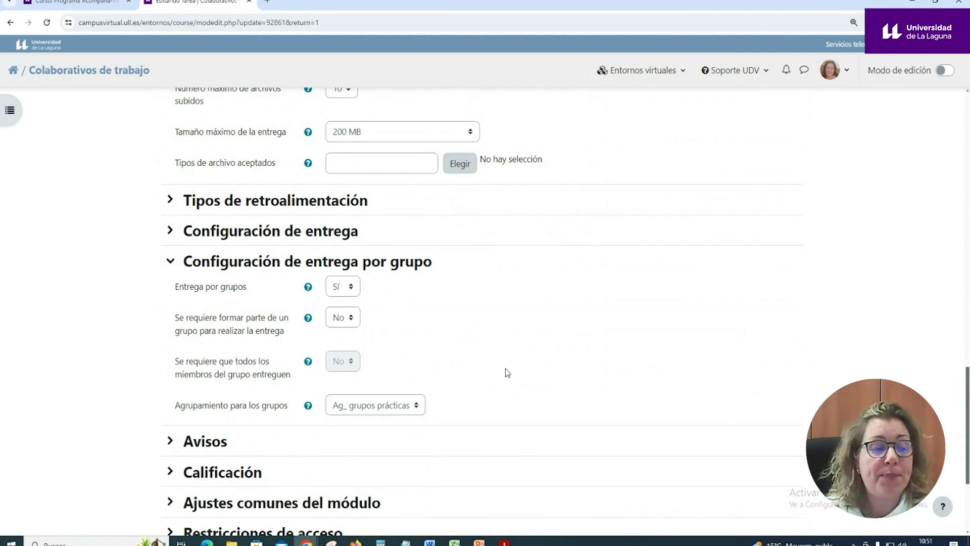
- Expand Ajustes comunes del módulo in the assignment settings and check Modo de grupo, keeping Grupos separados selected
scroll(506, 369, "down", 3)
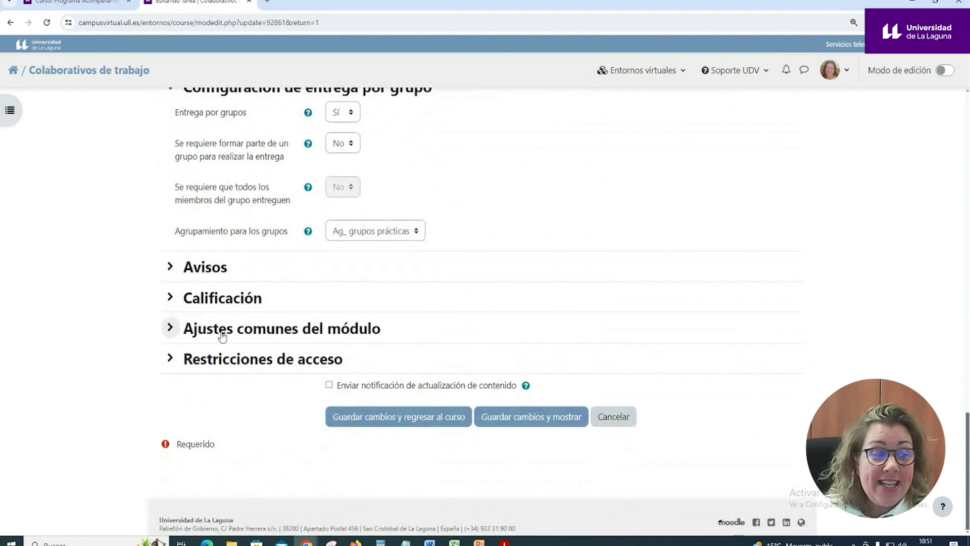
left_click(276, 331)
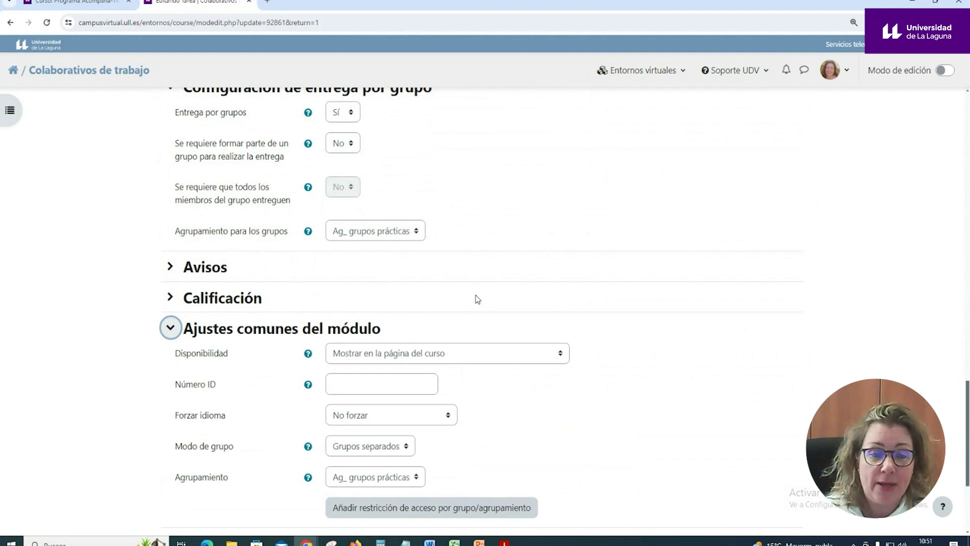
scroll(478, 299, "down", 2)
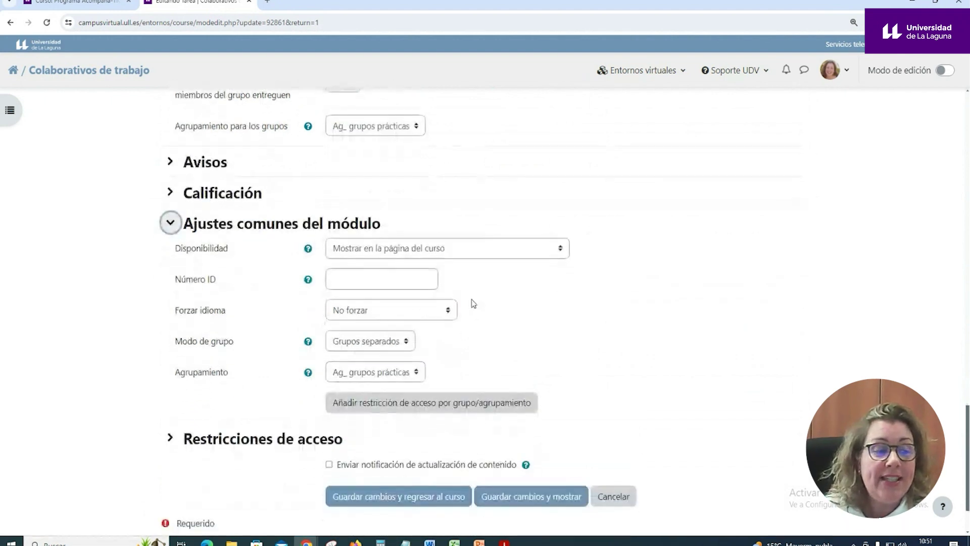
left_click(408, 344)
left_click(391, 371)
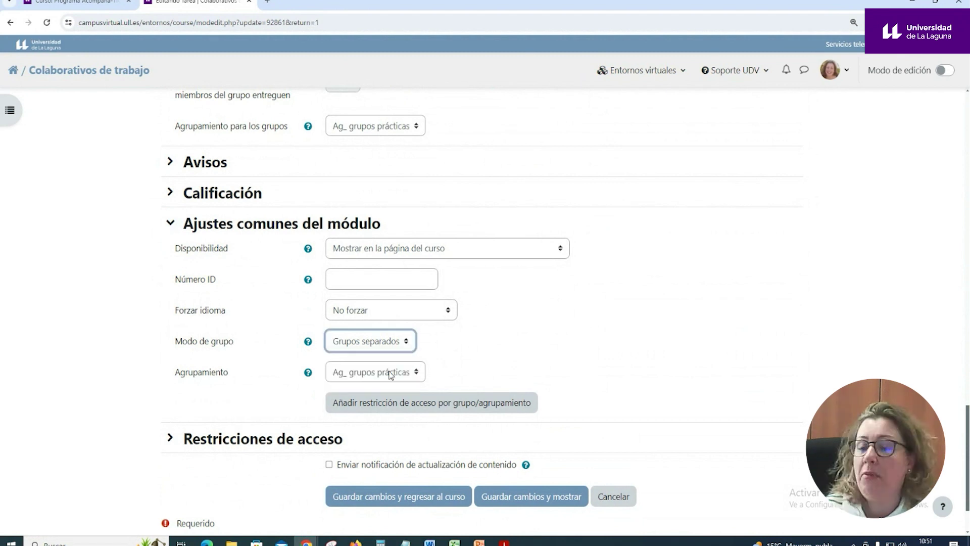
left_click(445, 356)
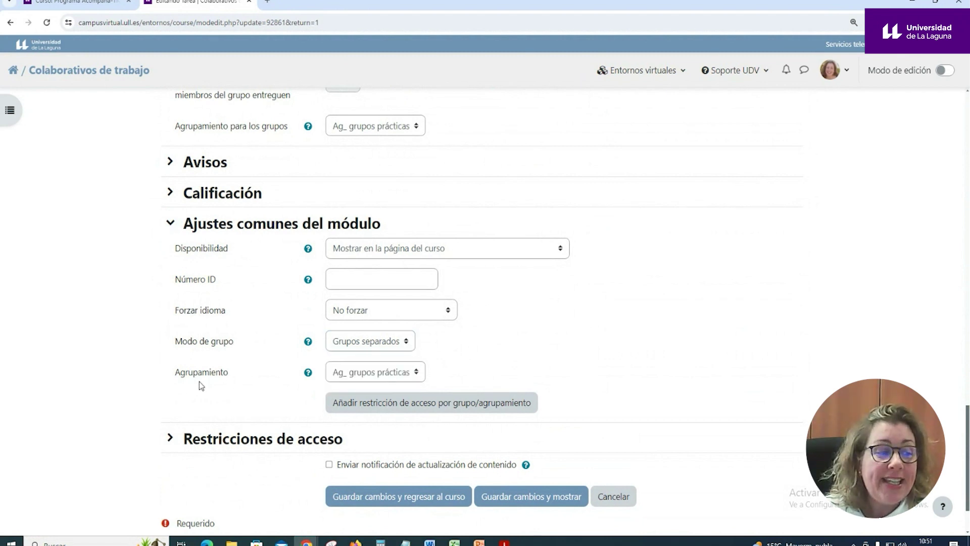
- Keep Ag_ grupos prácticas as the Agrupamiento in the common module settings, and save and display the assignment
left_click(400, 374)
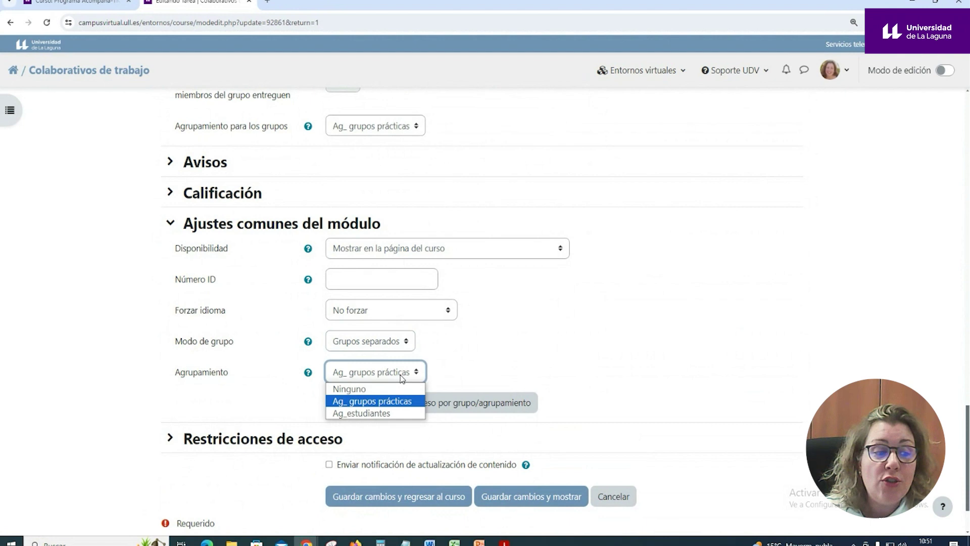
left_click(398, 403)
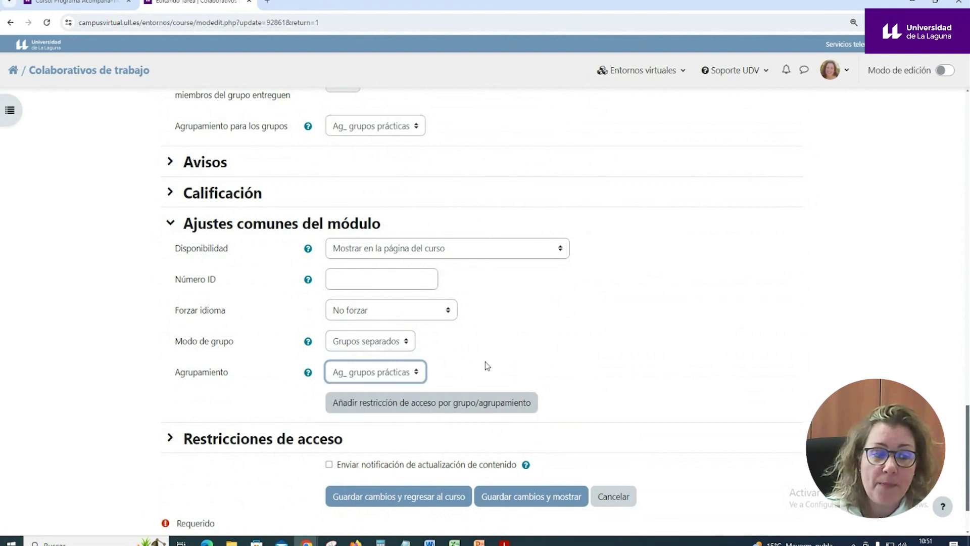
left_click(485, 360)
left_click(524, 500)
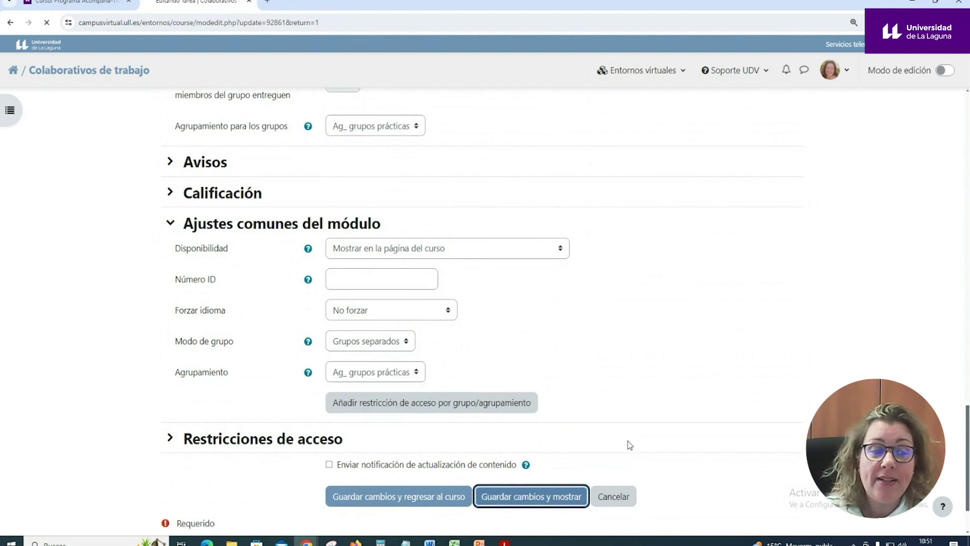
- Highlight "Grupos separados" in the Sumario de calificaciones and review the selectable groups, leaving Grupo 1 selected
scroll(591, 407, "down", 5)
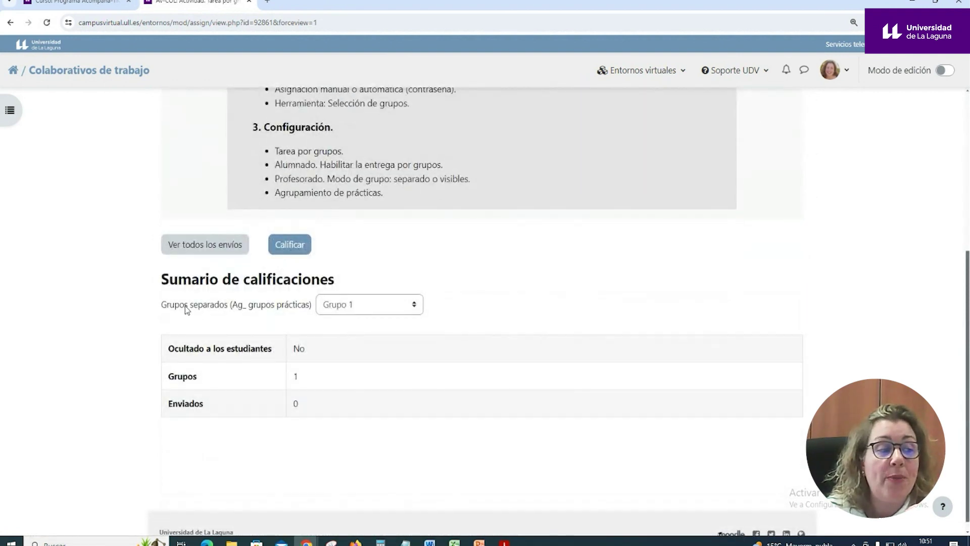
left_click_drag(162, 305, 205, 313)
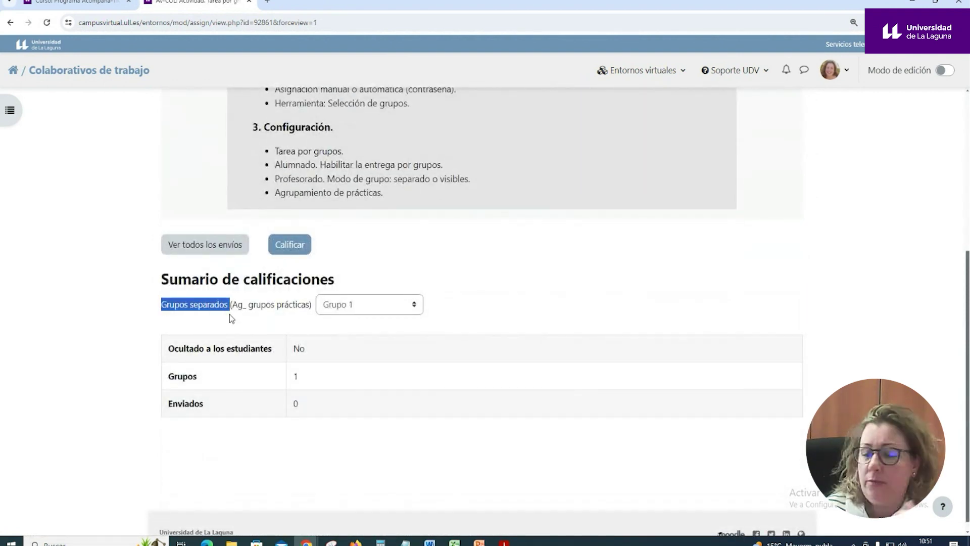
left_click(414, 305)
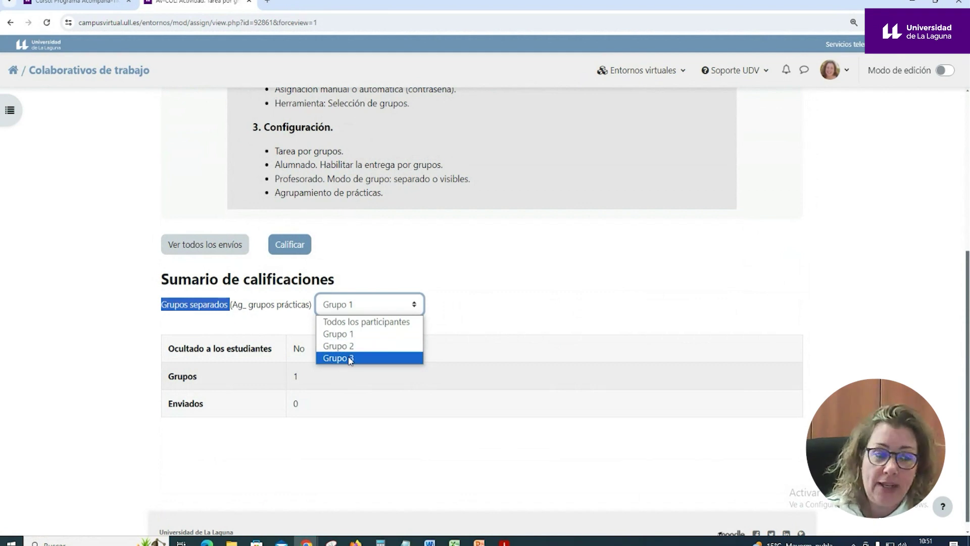
left_click(484, 308)
scroll(483, 309, "up", 5)
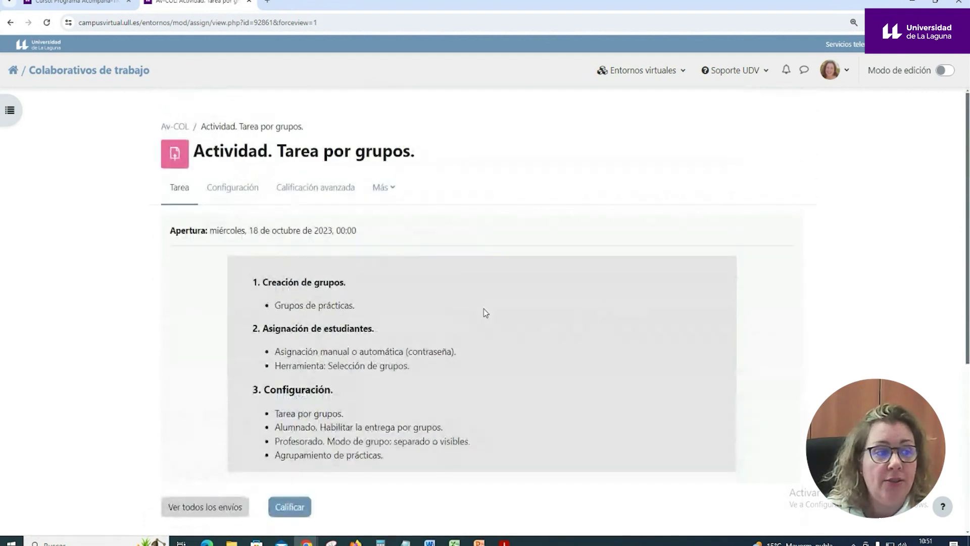
- Return to the Av-COL course, open the Grupos page for its participants and display the members of Grupo 1
left_click(179, 129)
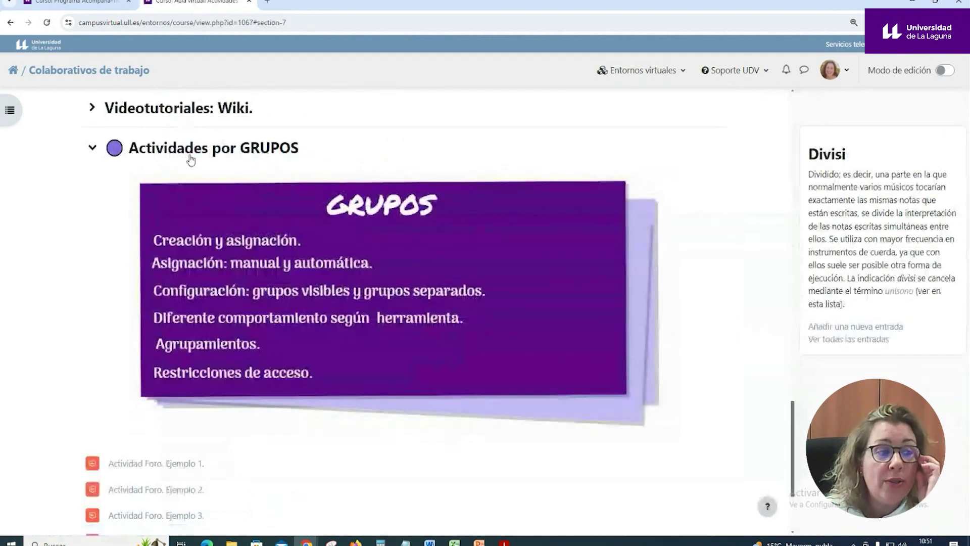
scroll(282, 178, "up", 10)
scroll(281, 177, "up", 10)
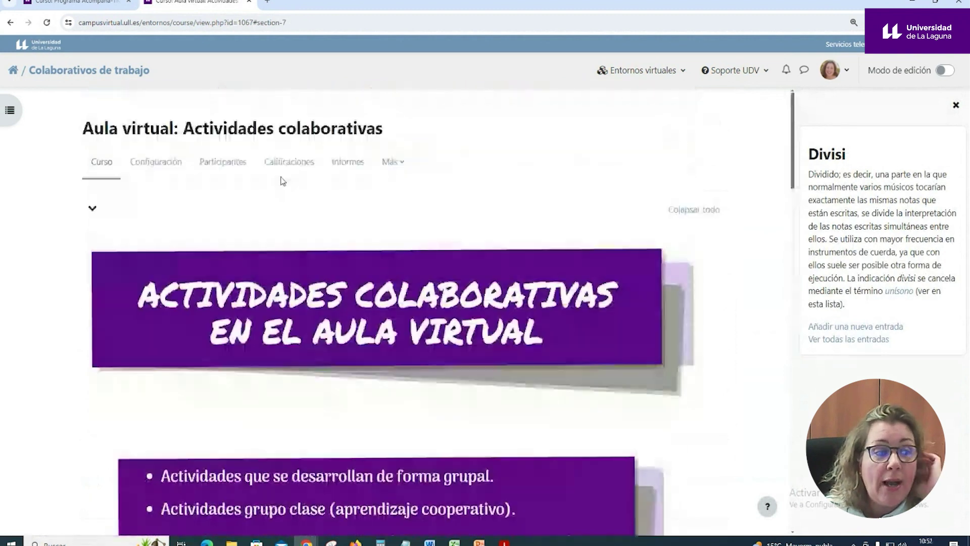
left_click(223, 162)
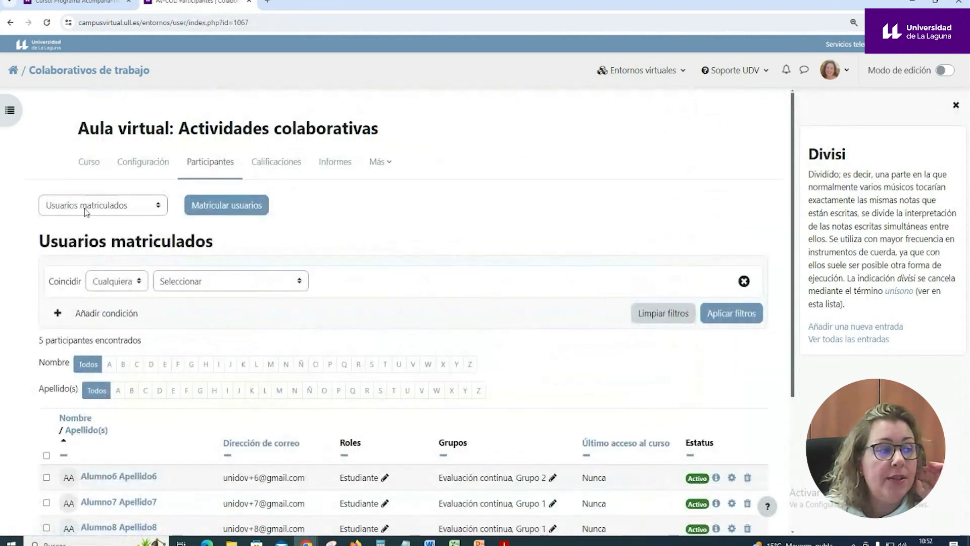
left_click(86, 206)
left_click(62, 273)
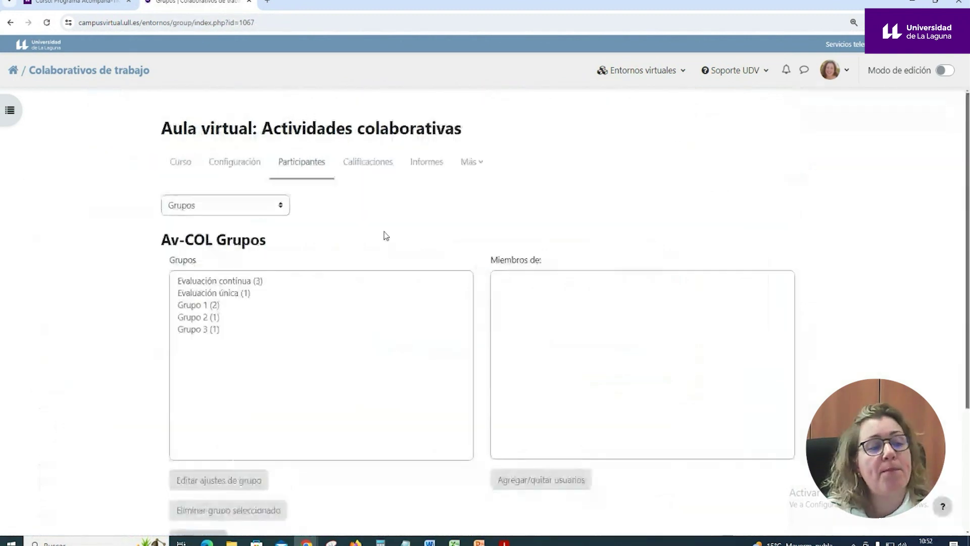
scroll(399, 319, "down", 3)
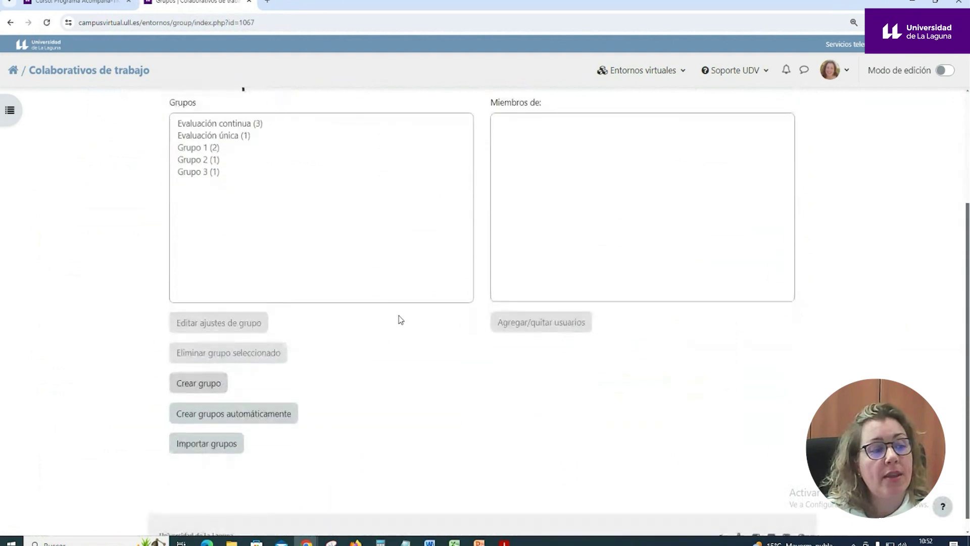
left_click(213, 151)
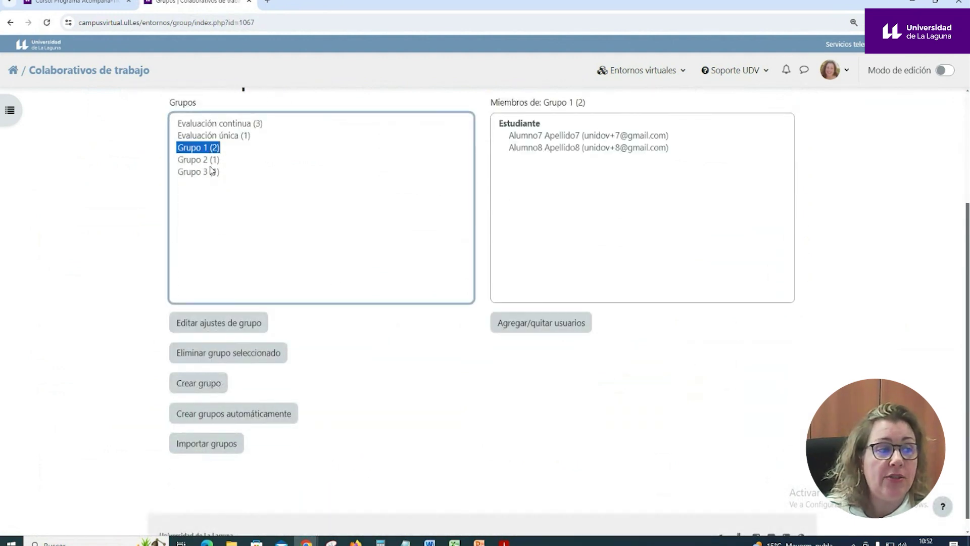
- Switch the course's participant management from Grupos to the Agrupamientos page
scroll(336, 223, "up", 3)
left_click(280, 206)
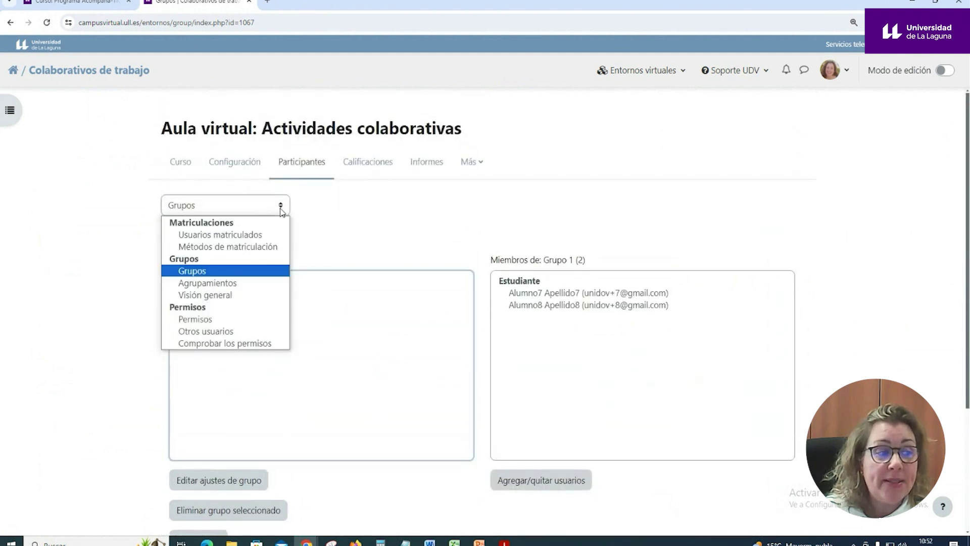
left_click(235, 284)
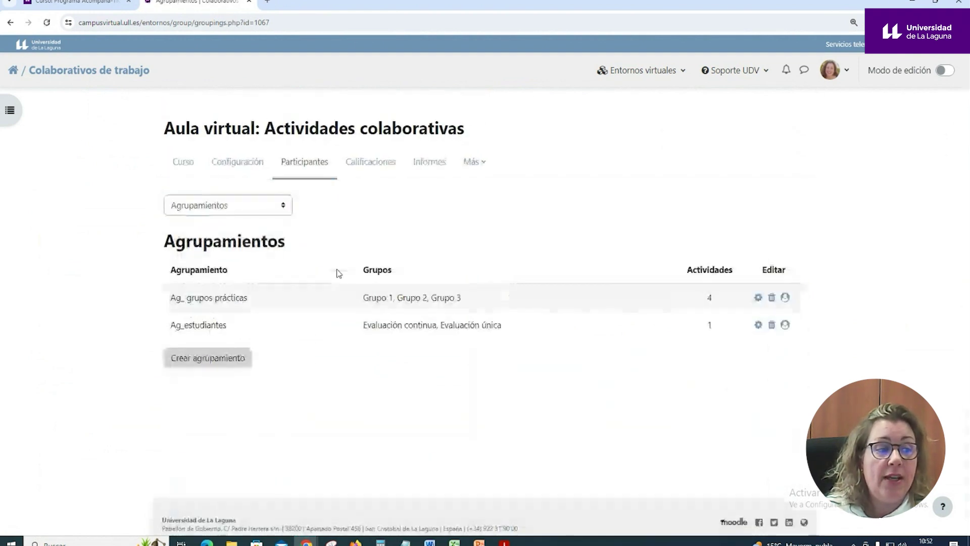
- Review the empty Crear agrupamiento form, including its name and description fields, and leave it without saving
left_click(229, 370)
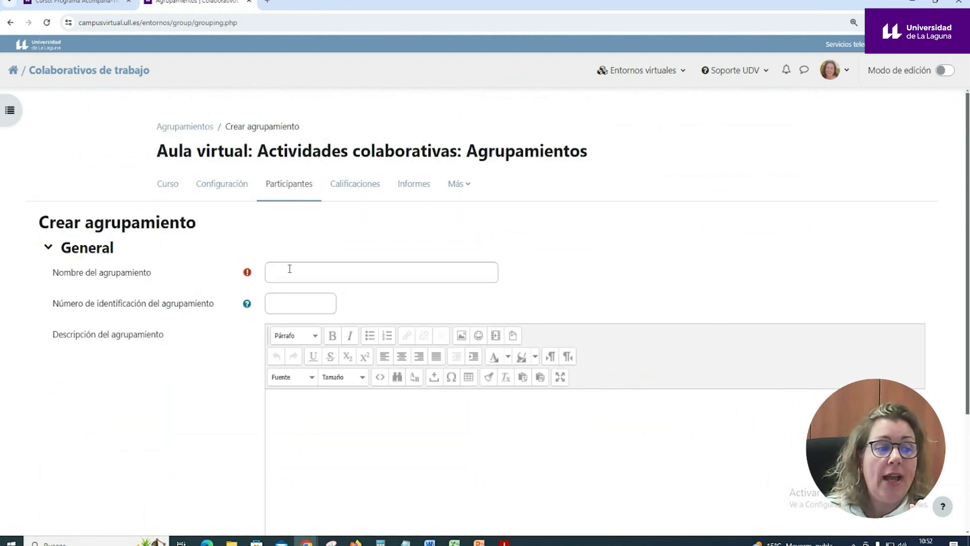
left_click(290, 268)
scroll(346, 271, "down", 3)
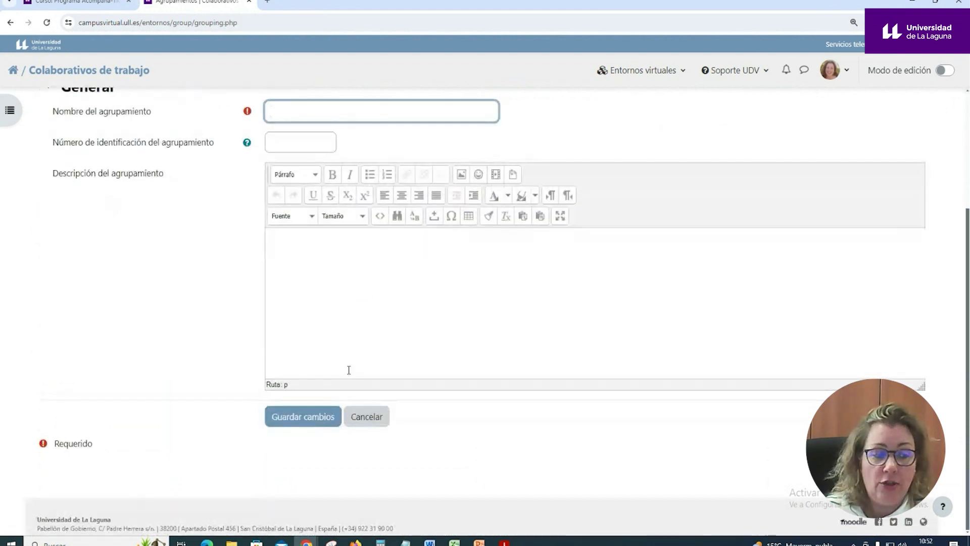
left_click(367, 416)
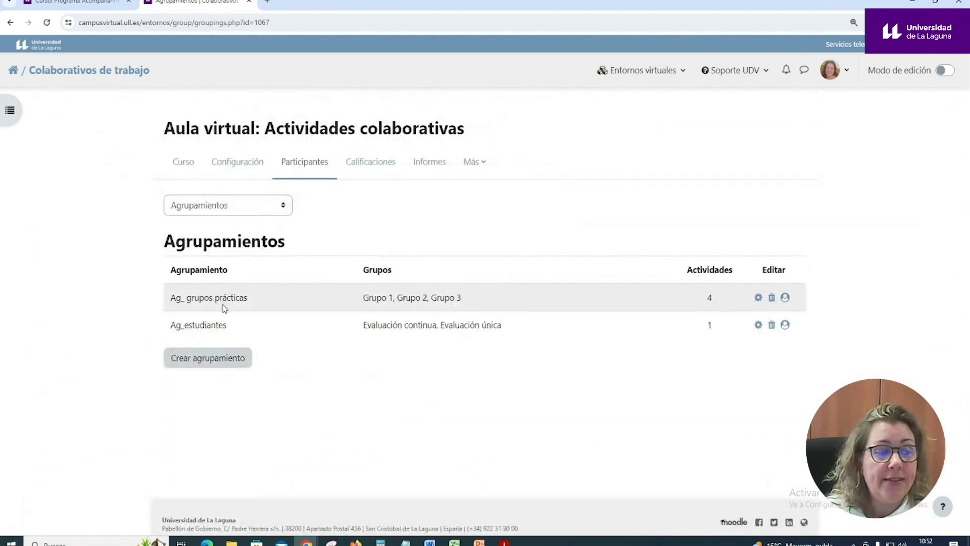